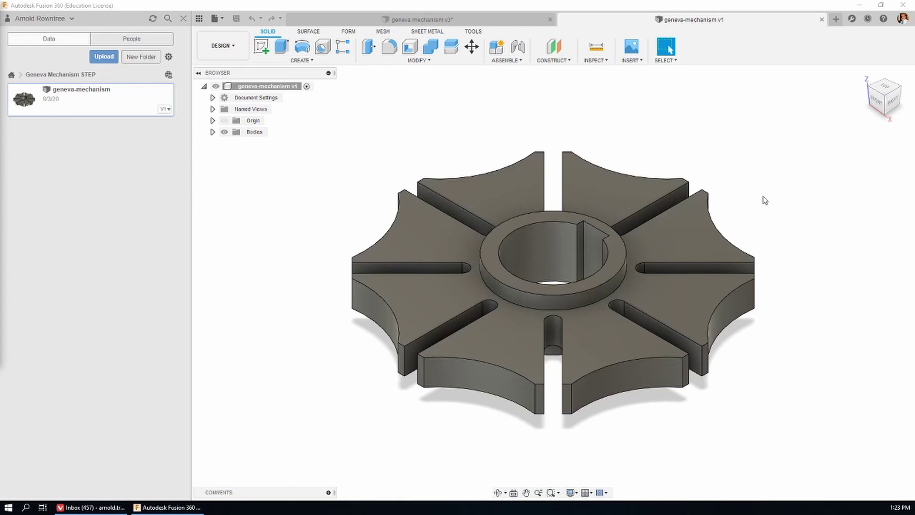
Review the geneva mechanism v3 assembly, then close its tab
click(450, 22)
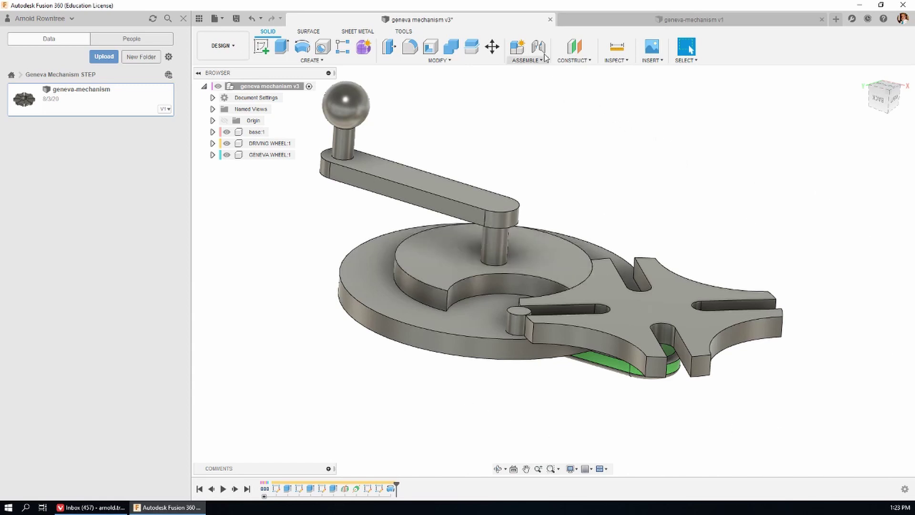
click(550, 20)
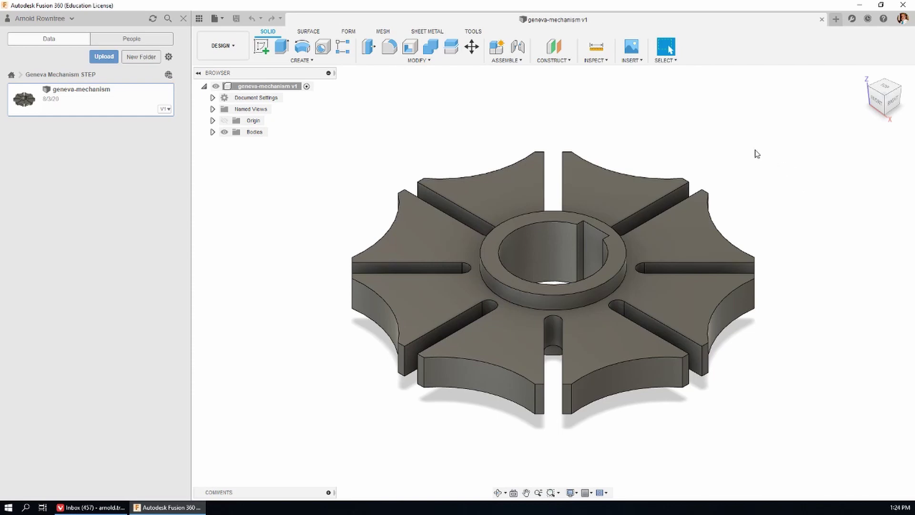
Orbit the geneva-mechanism v1 wheel from top-down and side-on, then close its document
shift+middle_drag(753, 151, 582, 286)
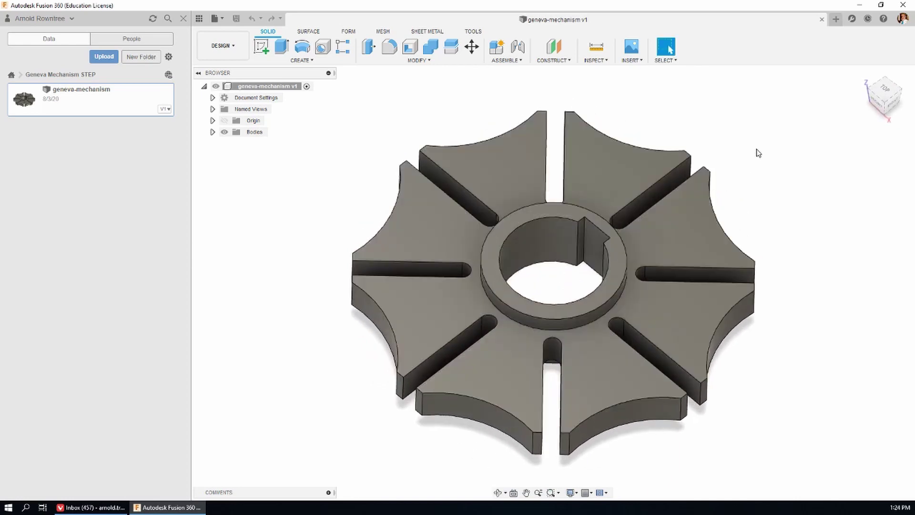
shift+middle_drag(770, 180, 750, 162)
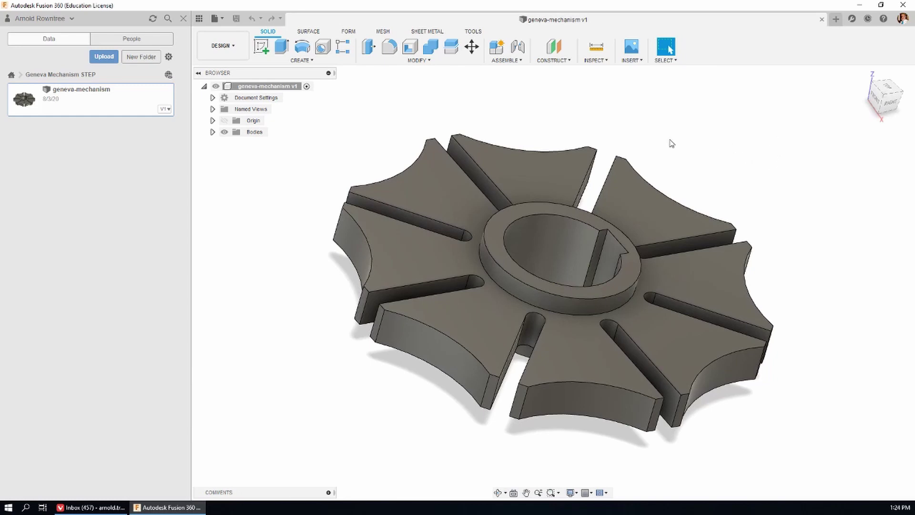
click(821, 19)
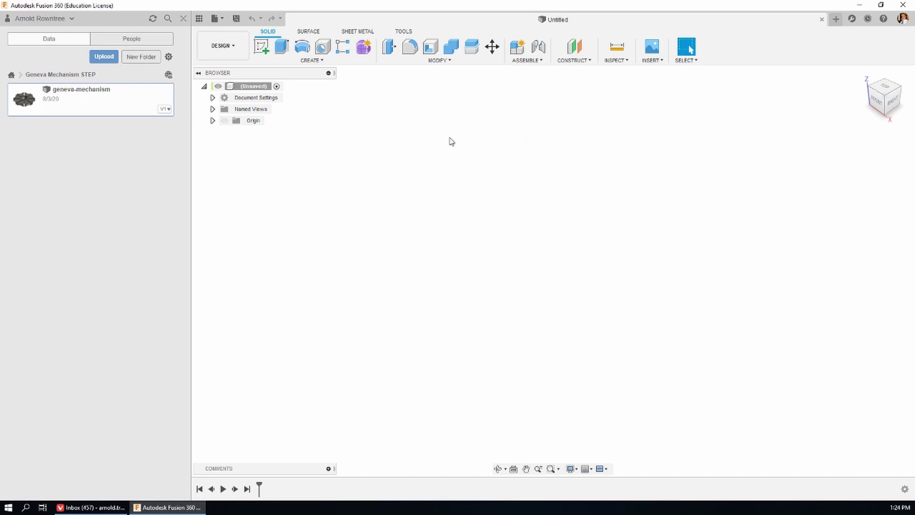
Save the new design as 'GM Top Down Assembly' and turn on Capture Design History
key(ctrl+s)
text(GM Top Down Assembly)
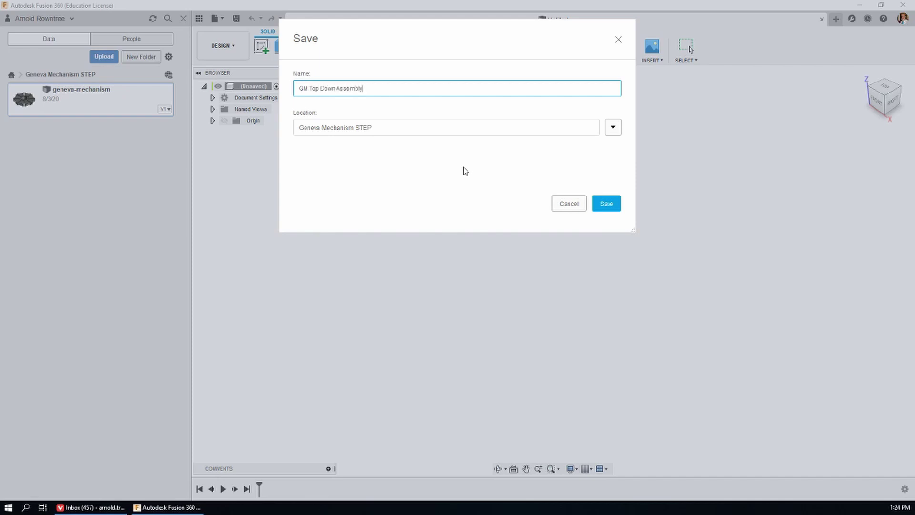
click(606, 203)
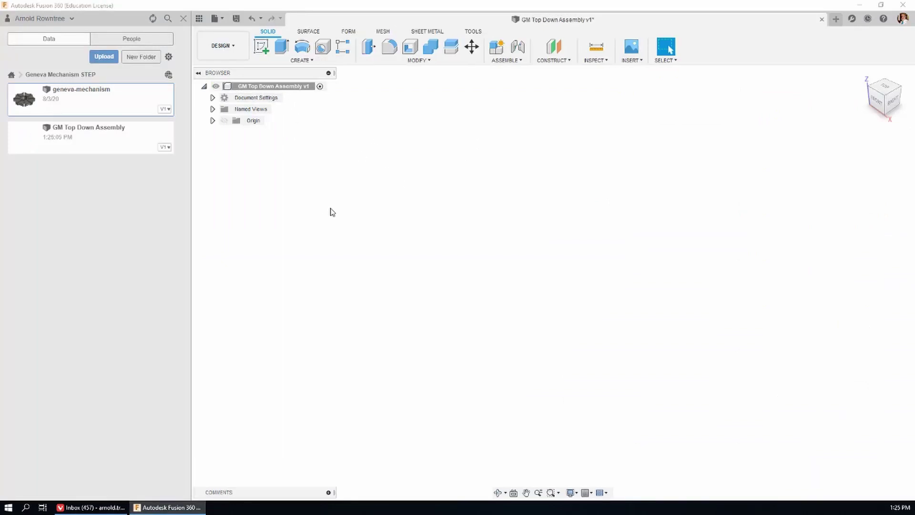
right_click(298, 86)
click(336, 263)
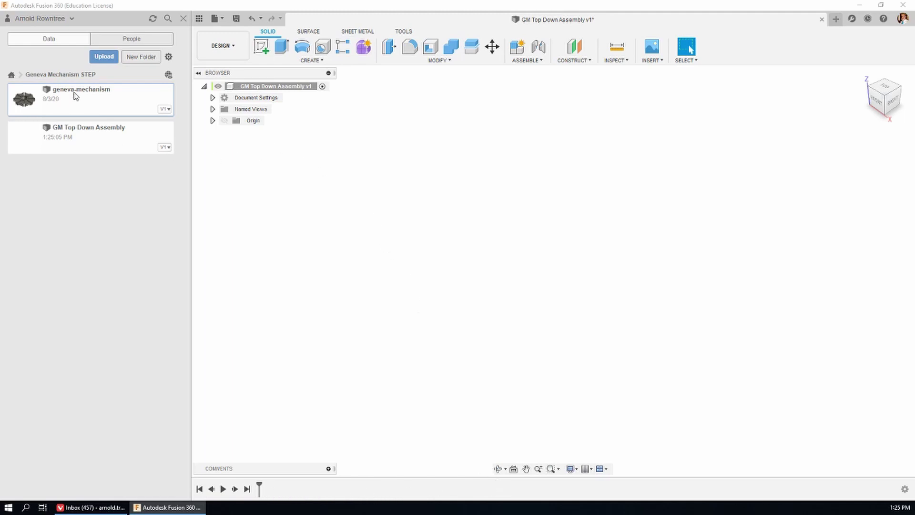
Insert the geneva-mechanism v1 wheel from the Data Panel at its original position
drag(74, 95, 451, 243)
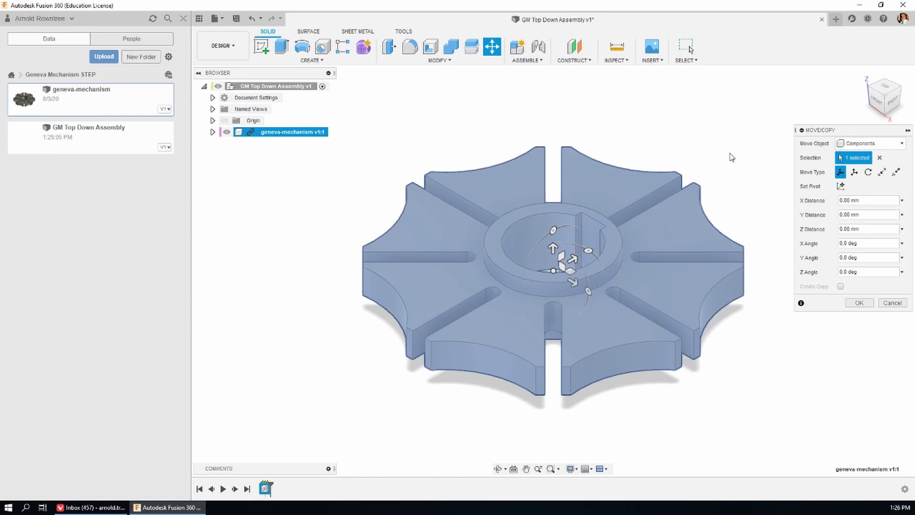
click(859, 303)
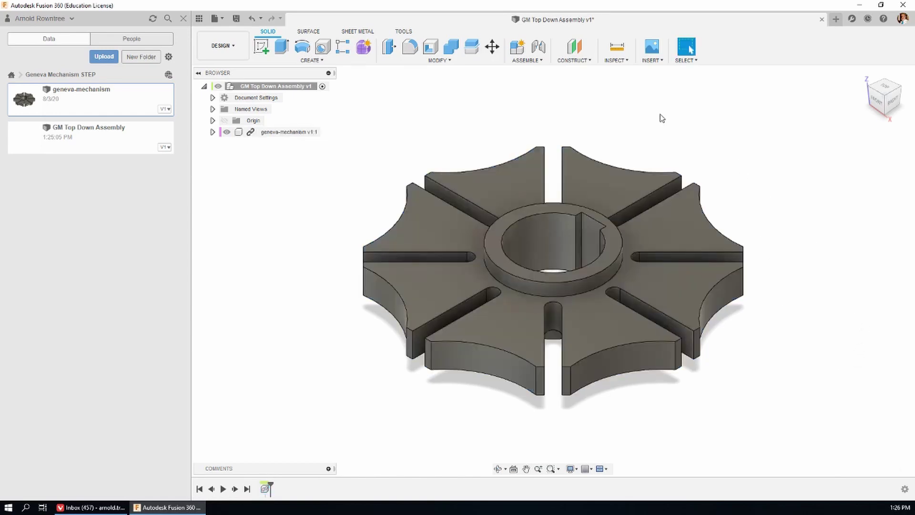
Measure the wheel's 20 mm keyway edge and a bottom slot edge
click(616, 60)
click(628, 77)
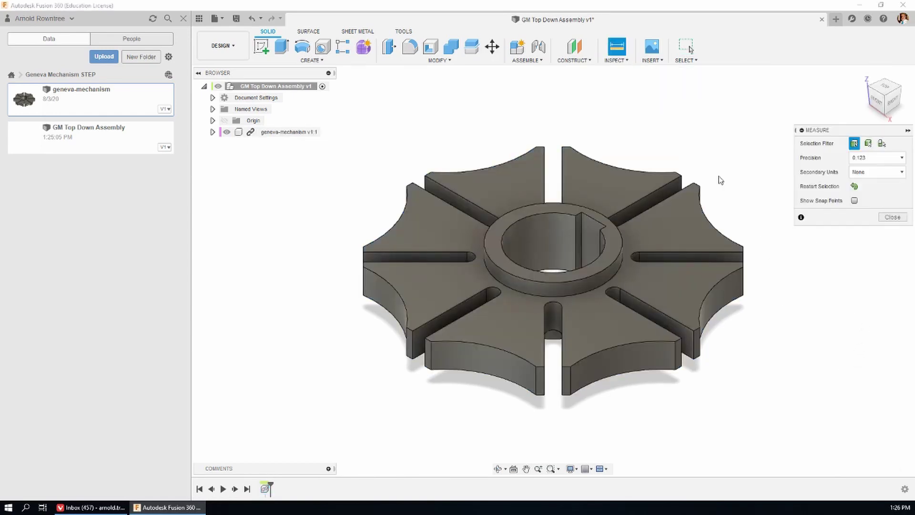
scroll(664, 180, up, 2)
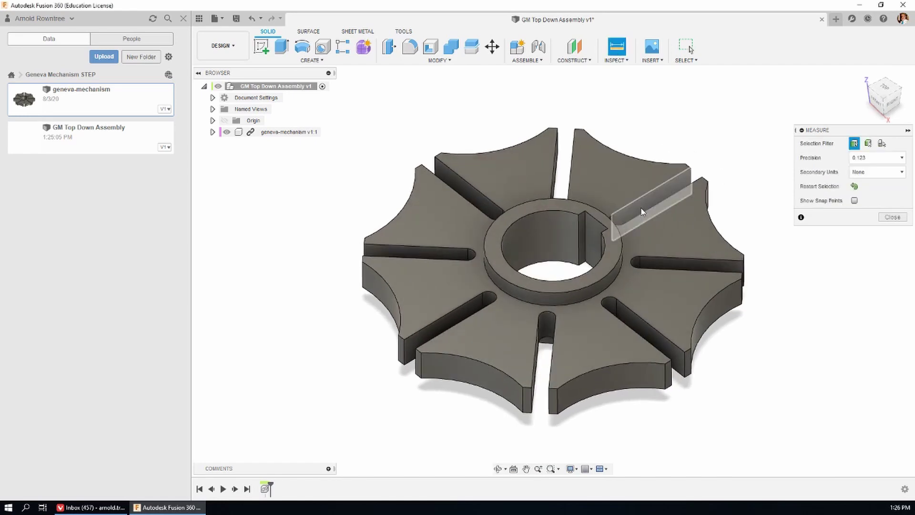
scroll(633, 215, up, 4)
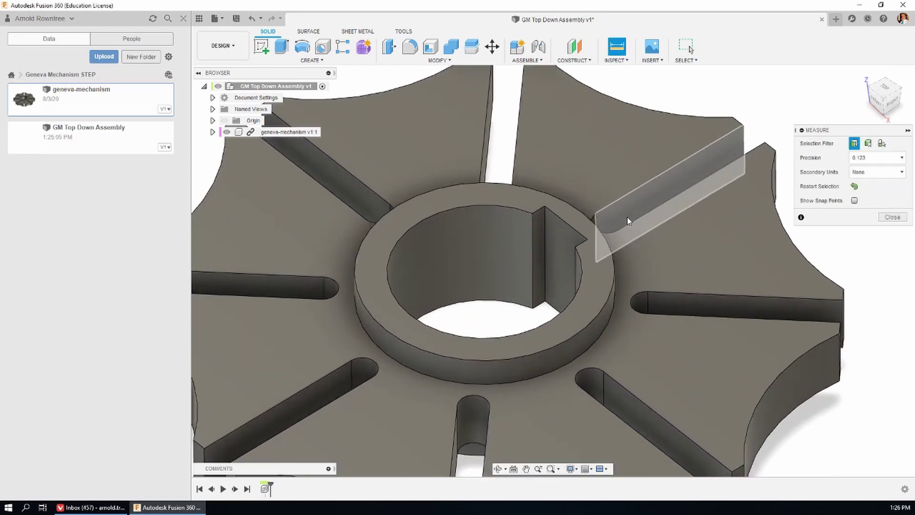
click(533, 259)
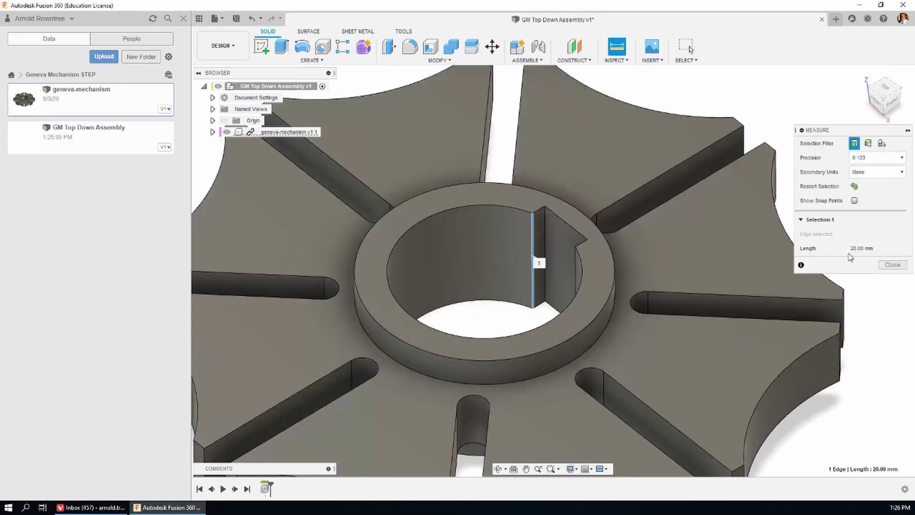
scroll(567, 418, up, 5)
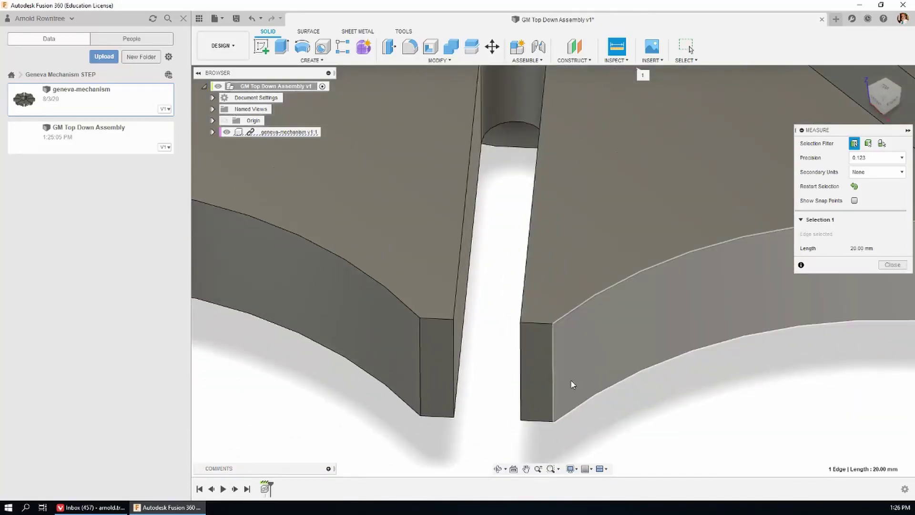
click(524, 358)
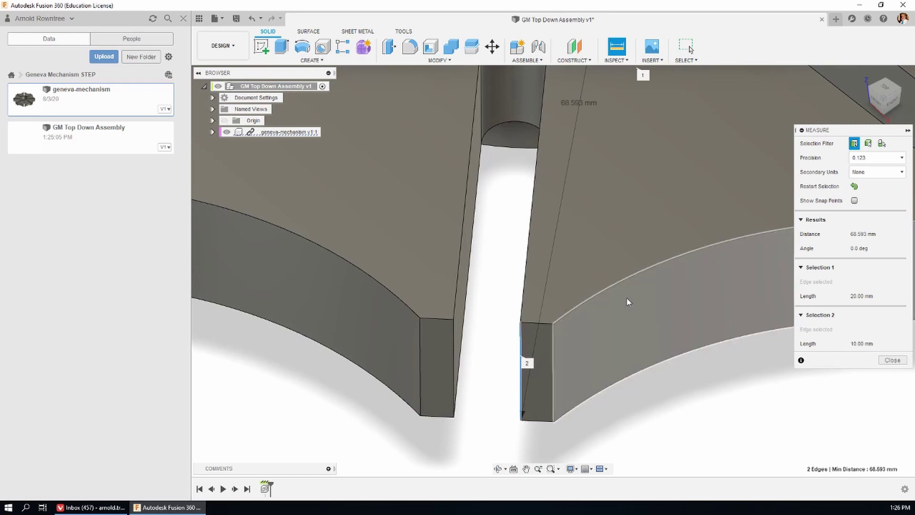
scroll(626, 296, down, 4)
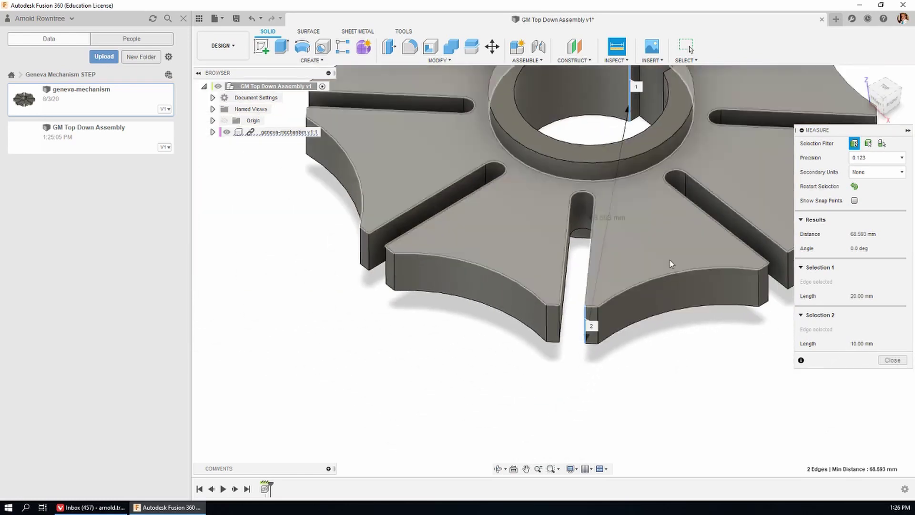
shift+middle_drag(672, 257, 541, 341)
Clear the previous result and measure the keyway's top edge
click(484, 353)
scroll(377, 333, down, 6)
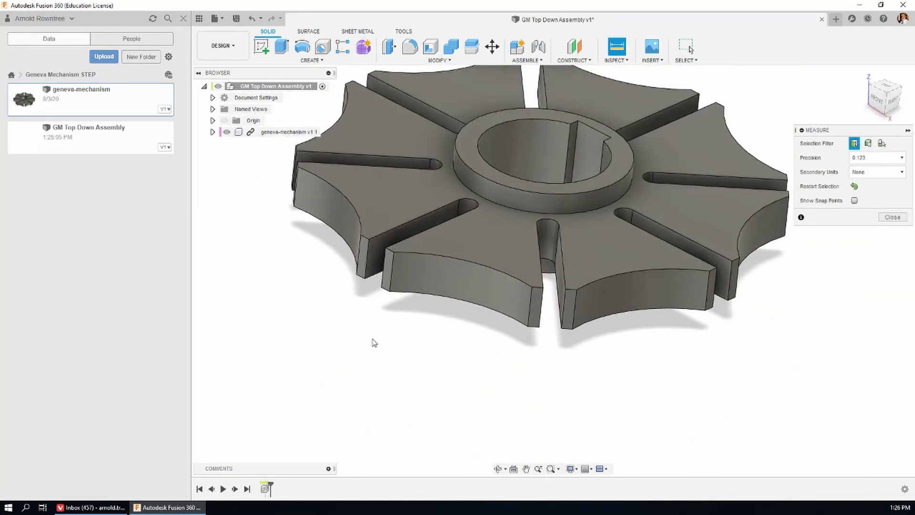
scroll(557, 205, up, 10)
scroll(574, 162, up, 5)
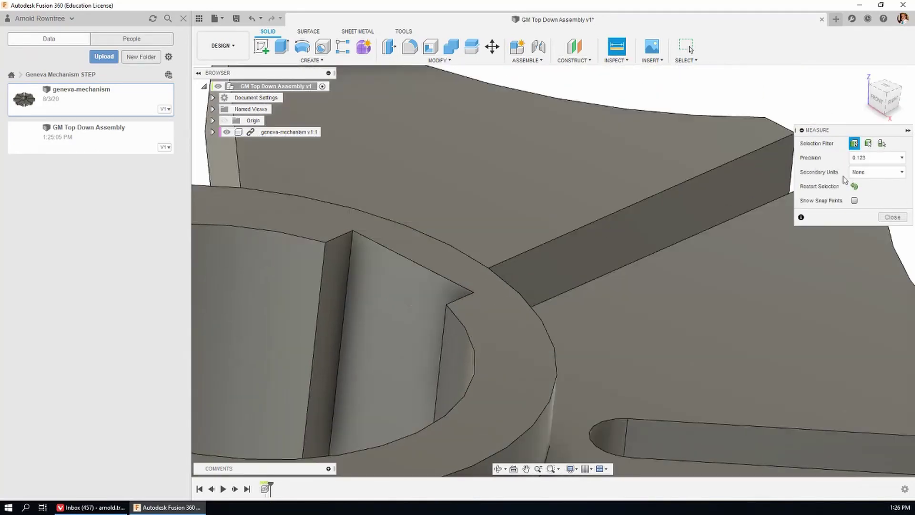
click(377, 256)
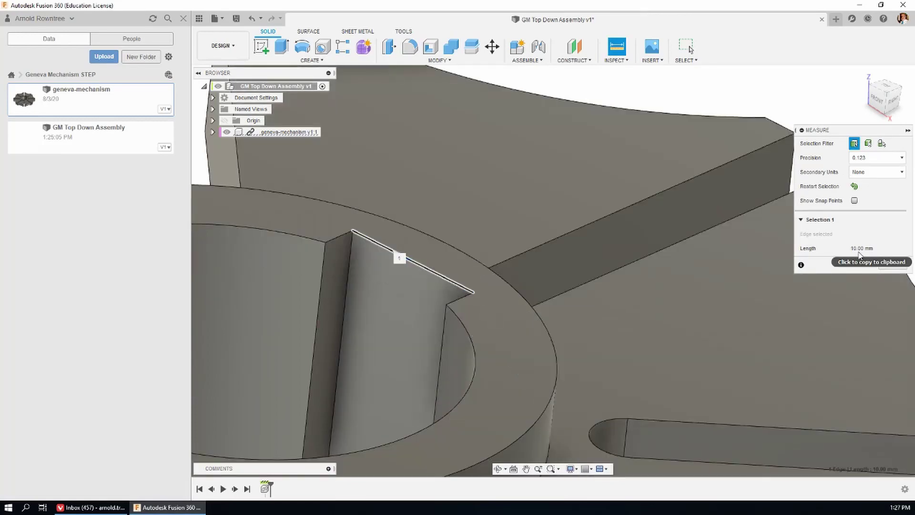
click(394, 258)
scroll(431, 257, down, 5)
Measure the 15 mm bore radius and the 33 mm outer arm arc radius
click(433, 198)
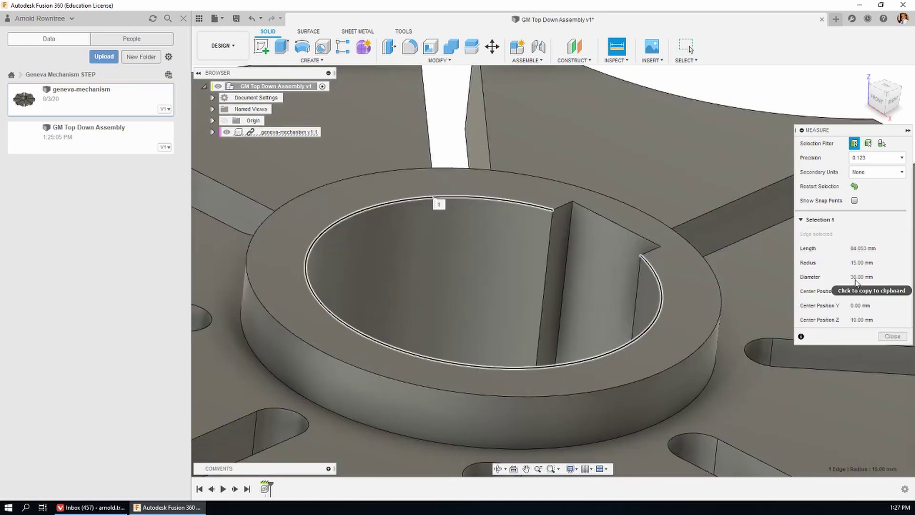
scroll(618, 237, down, 5)
scroll(867, 362, up, 3)
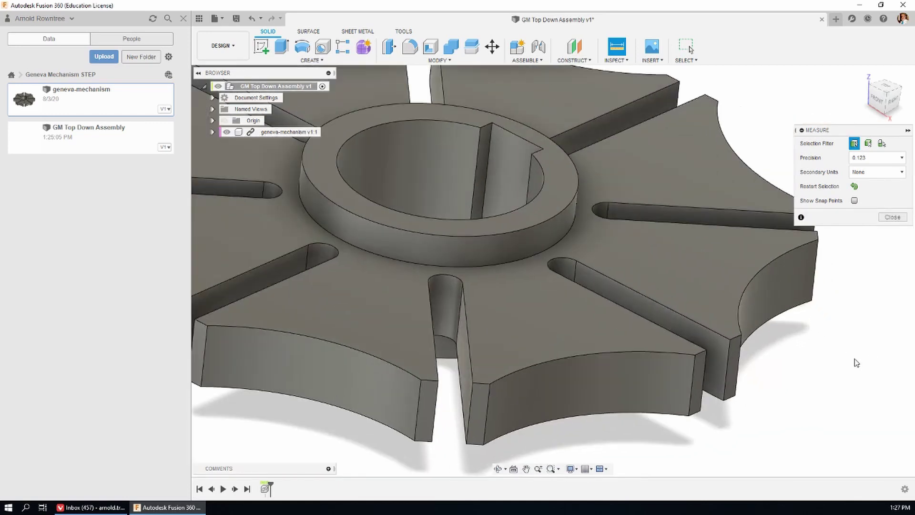
click(588, 376)
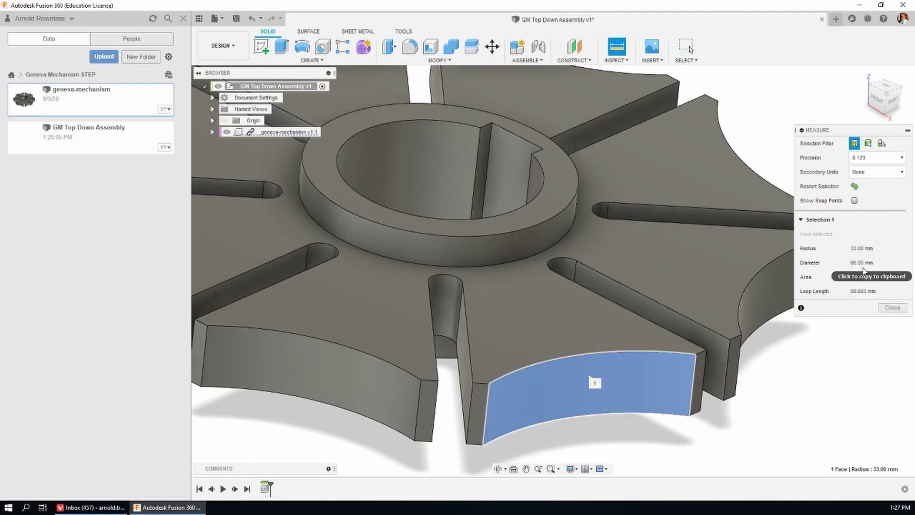
scroll(816, 377, down, 1)
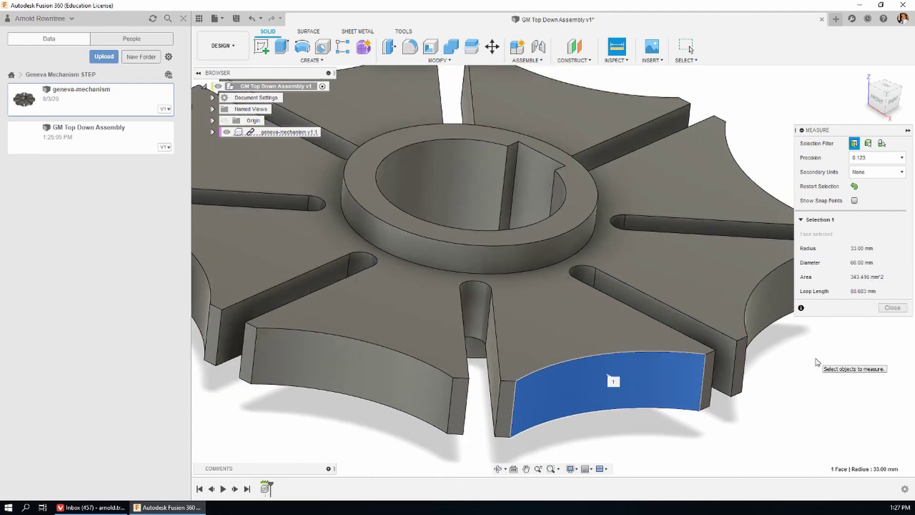
click(806, 371)
scroll(567, 357, up, 2)
scroll(527, 357, down, 4)
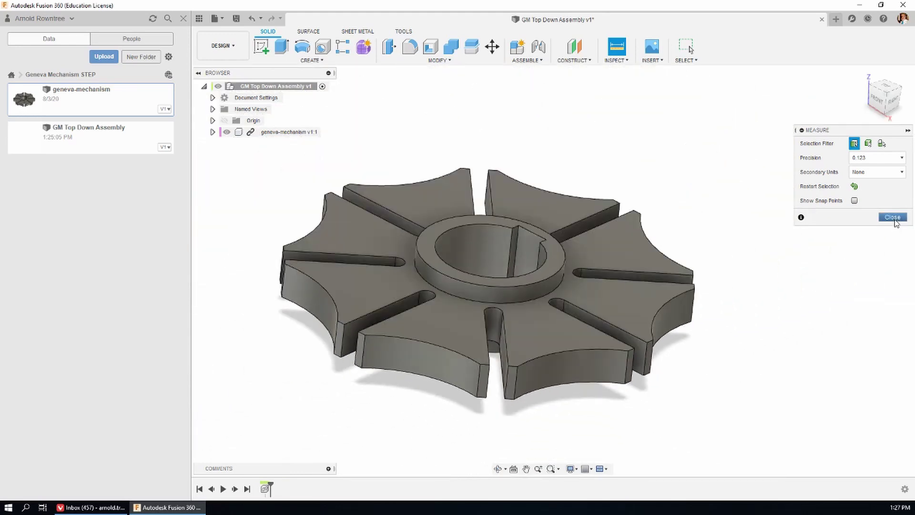
Close the Measure tool and start a sketch on the hub ring's top face
click(893, 217)
click(261, 46)
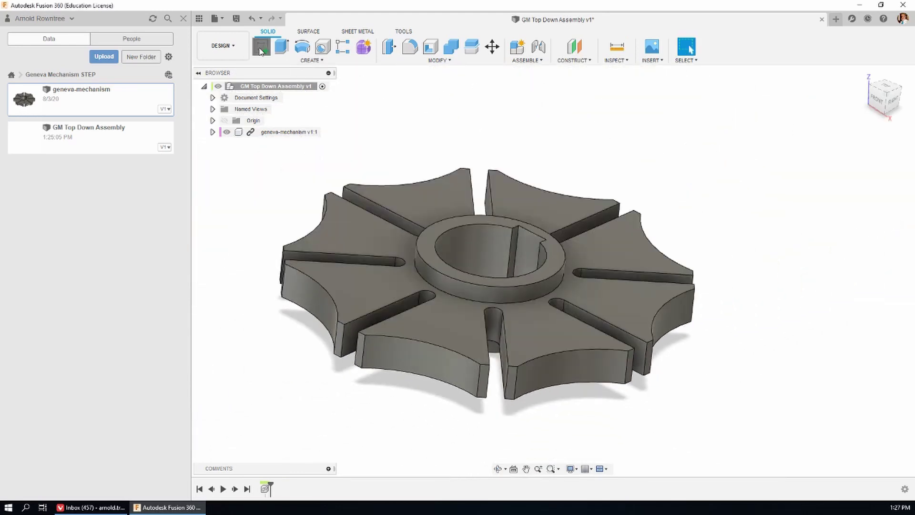
click(551, 255)
scroll(512, 228, down, 3)
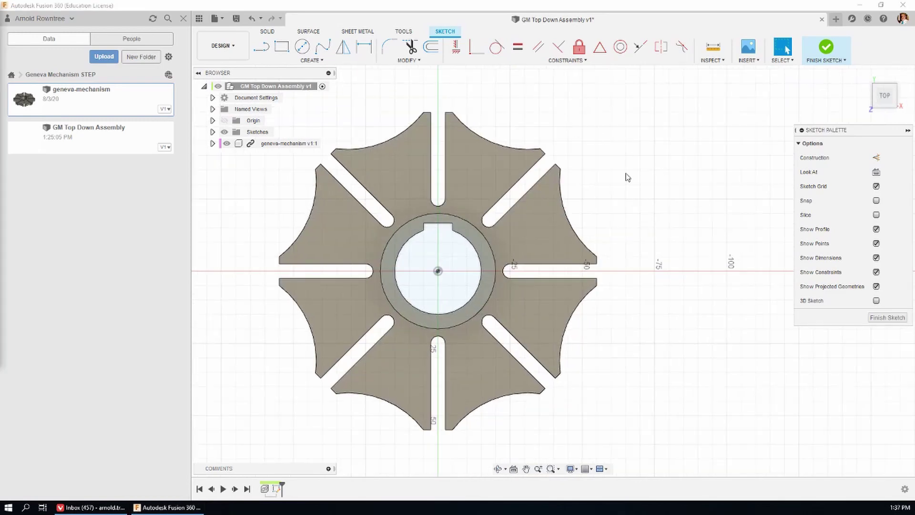
Draw a 66 mm diameter circle beside the wheel and select it
key(c)
click(673, 165)
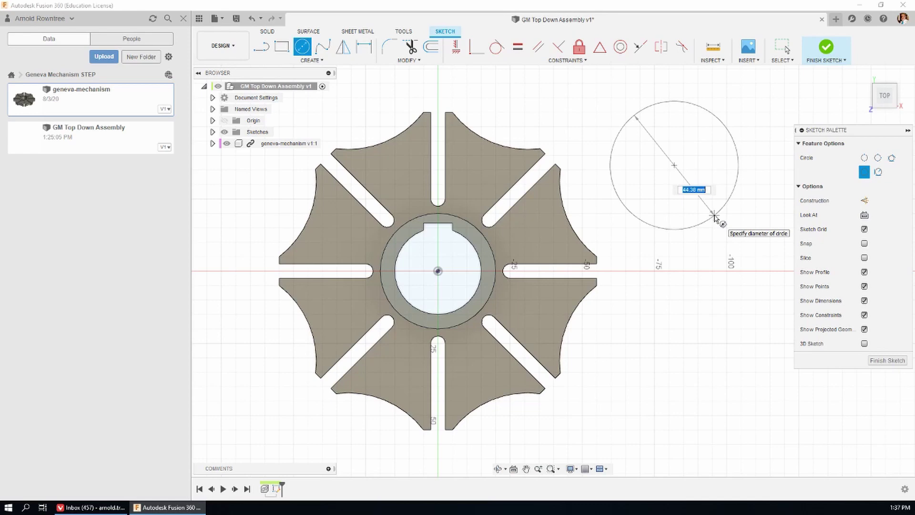
text(66)
key(Return)
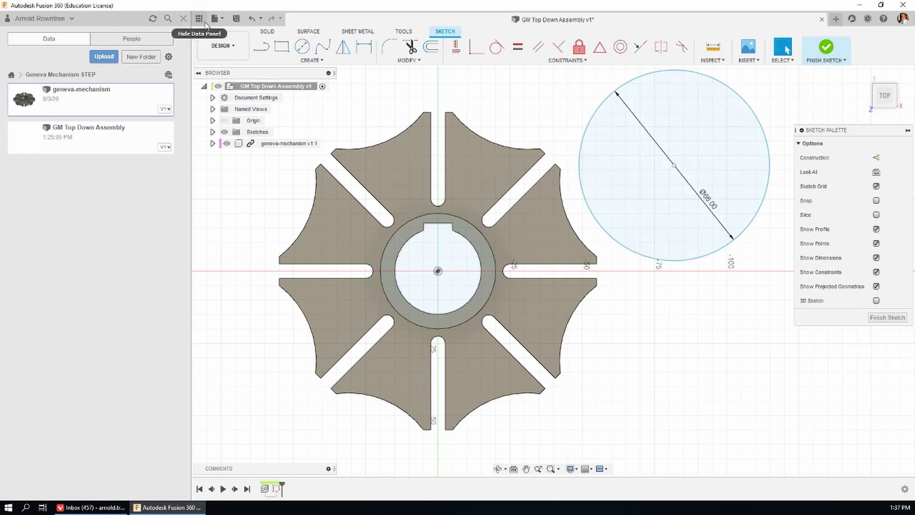
click(199, 20)
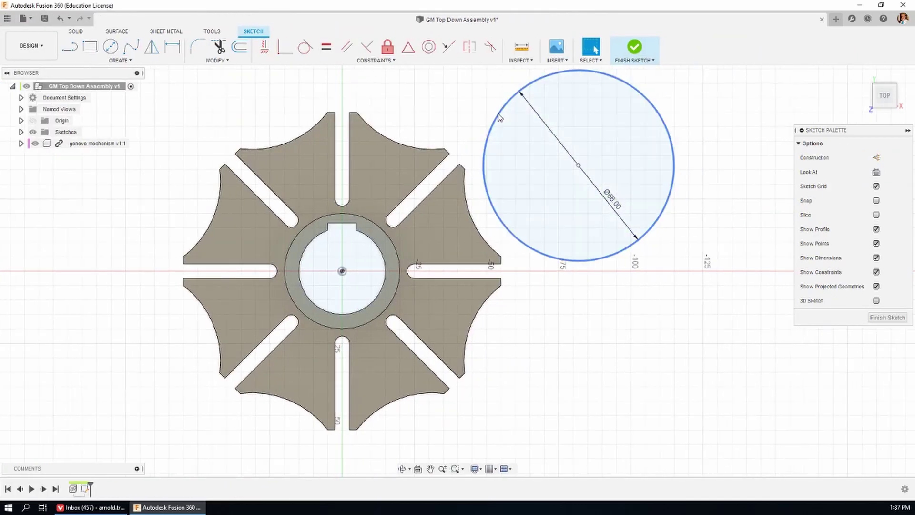
scroll(555, 248, down, 3)
scroll(591, 179, up, 3)
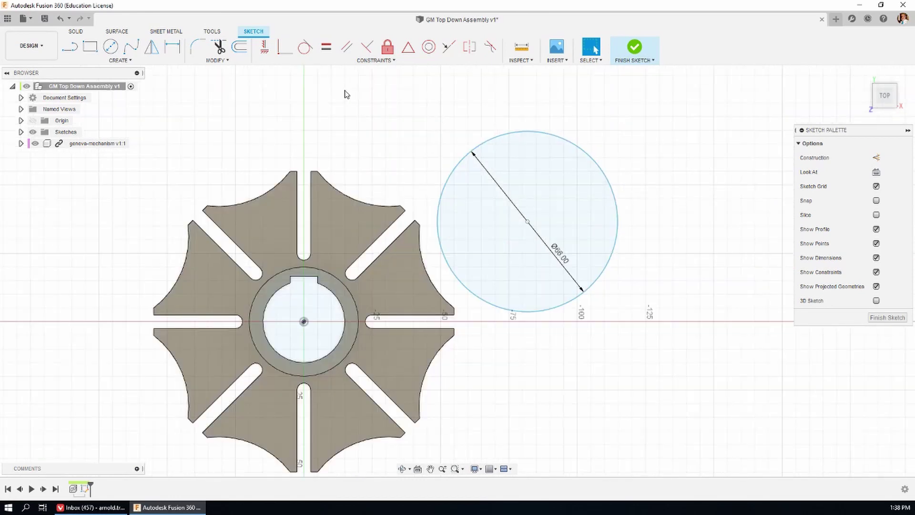
click(479, 150)
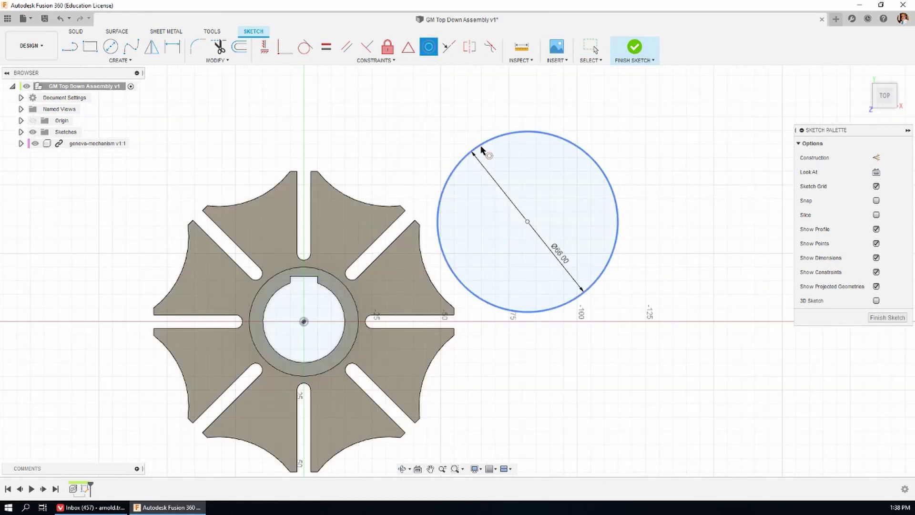
Draw a construction line from the wheel centre through the Ø66 circle's centre
click(425, 265)
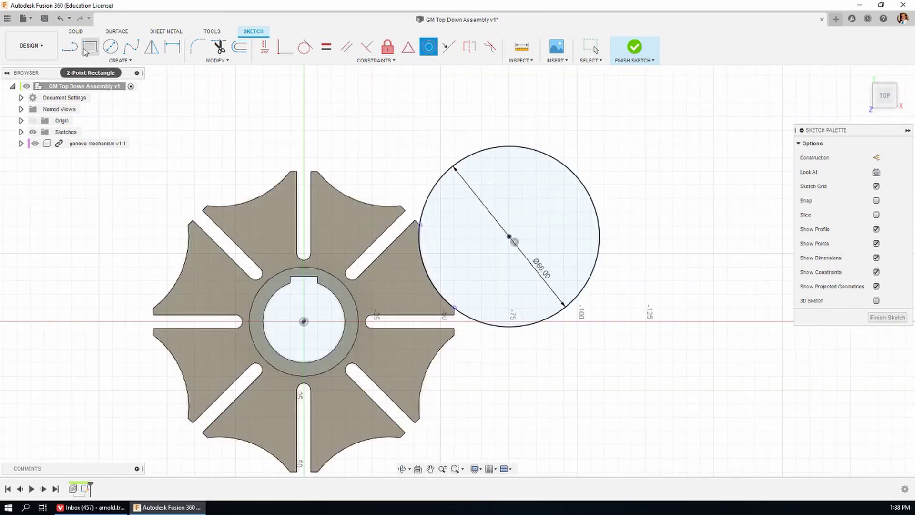
key(l)
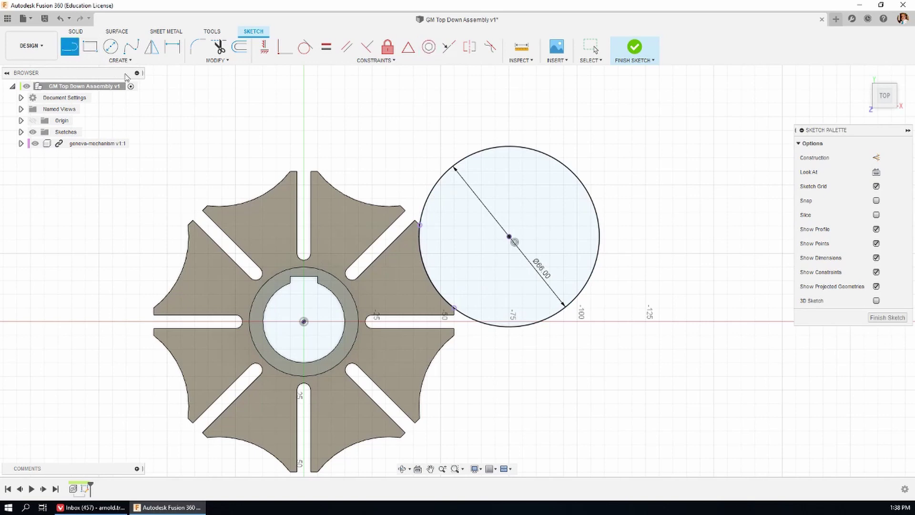
click(304, 321)
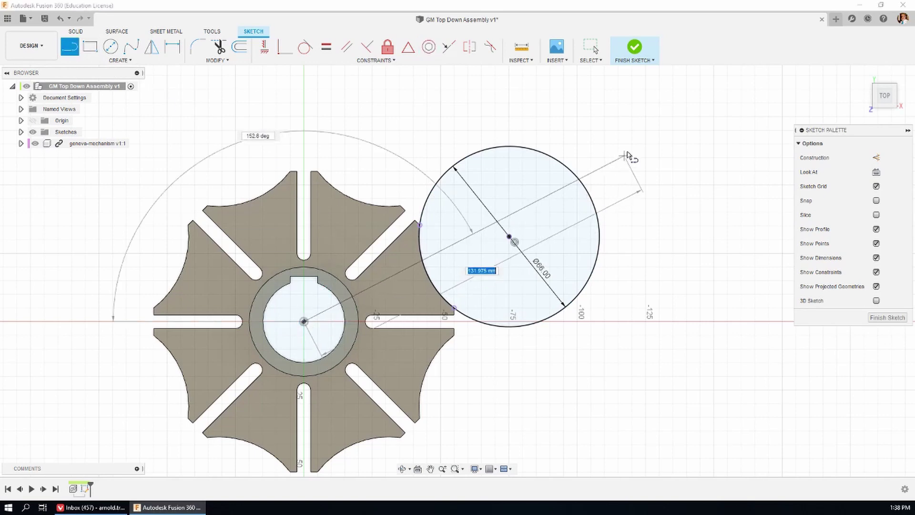
click(745, 103)
key(Escape)
key(s)
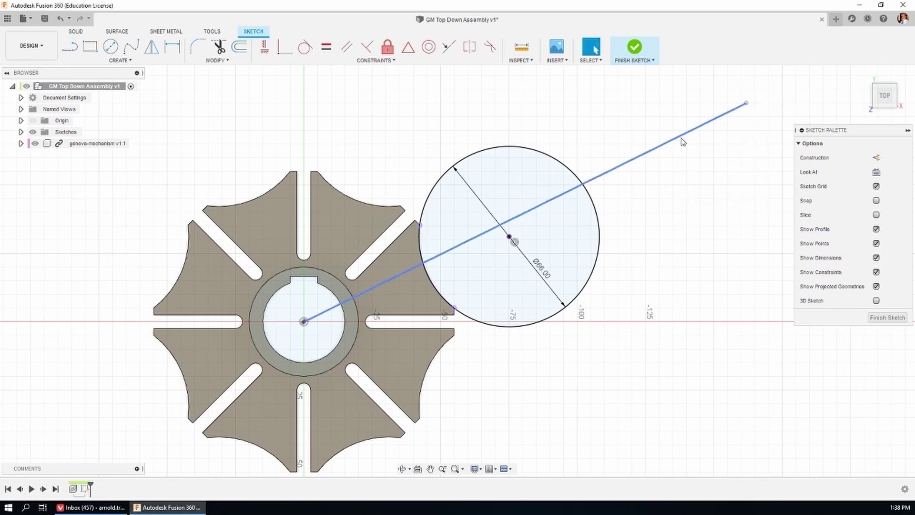
click(681, 138)
click(876, 157)
click(285, 46)
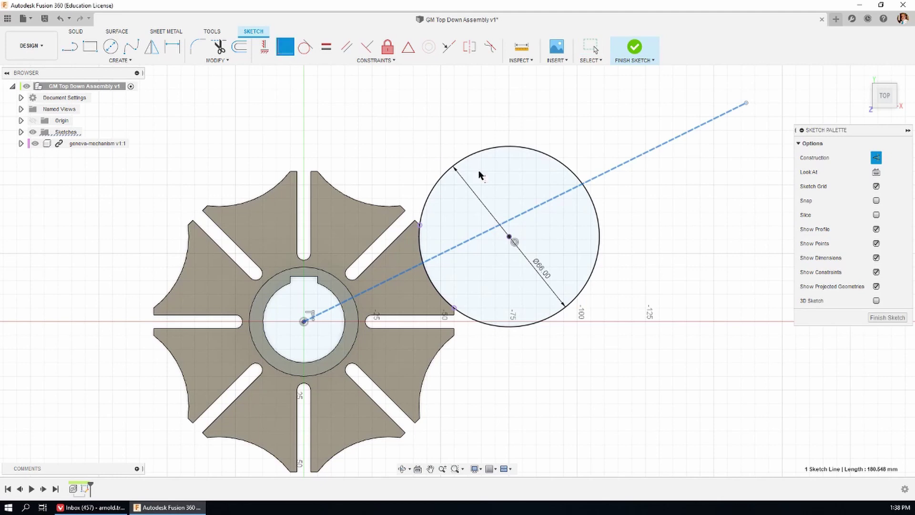
click(509, 236)
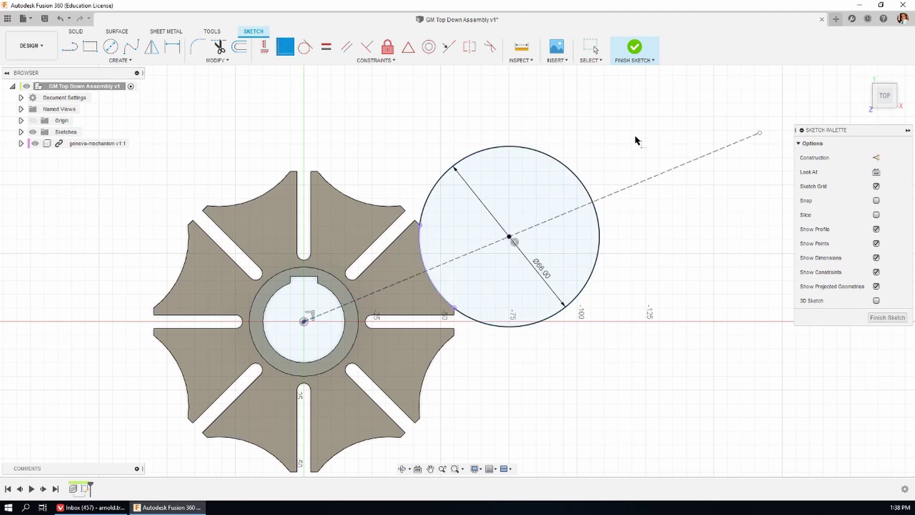
Add Ø90 and Ø15 circles concentric with the Ø66 circle
key(c)
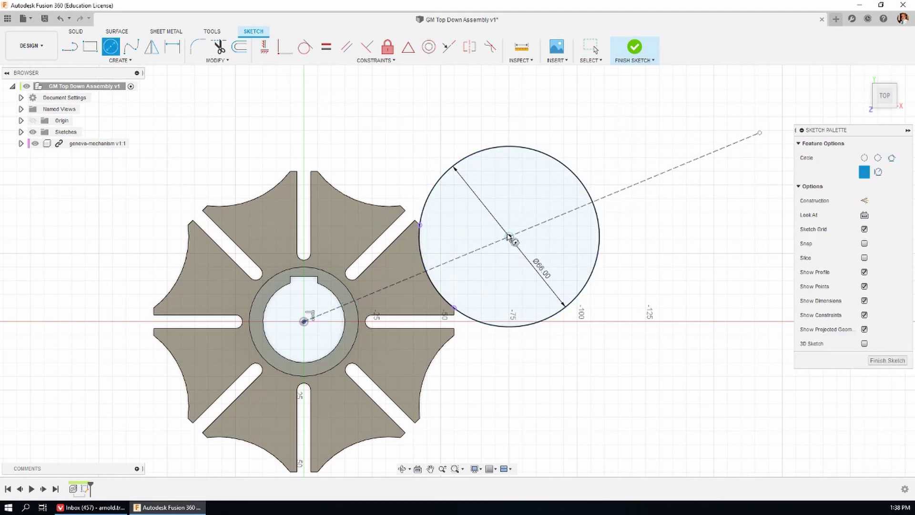
click(508, 237)
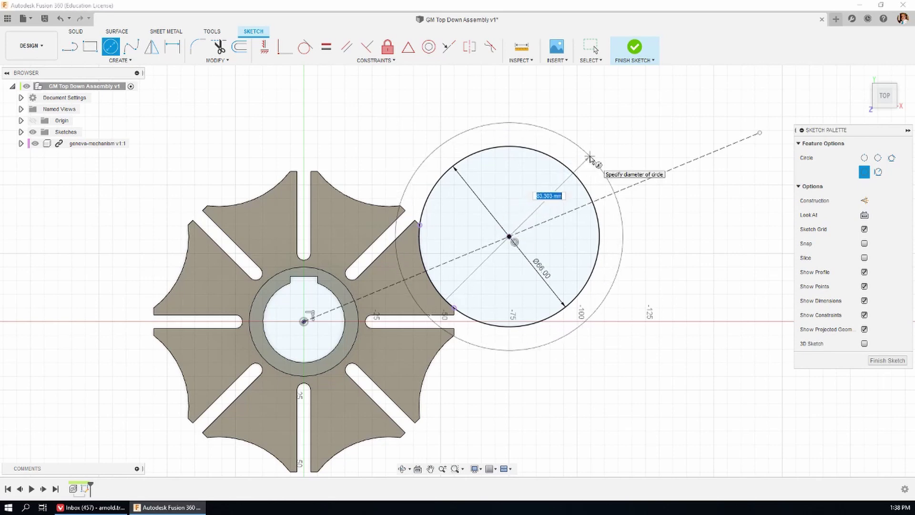
key(Return)
key(Escape)
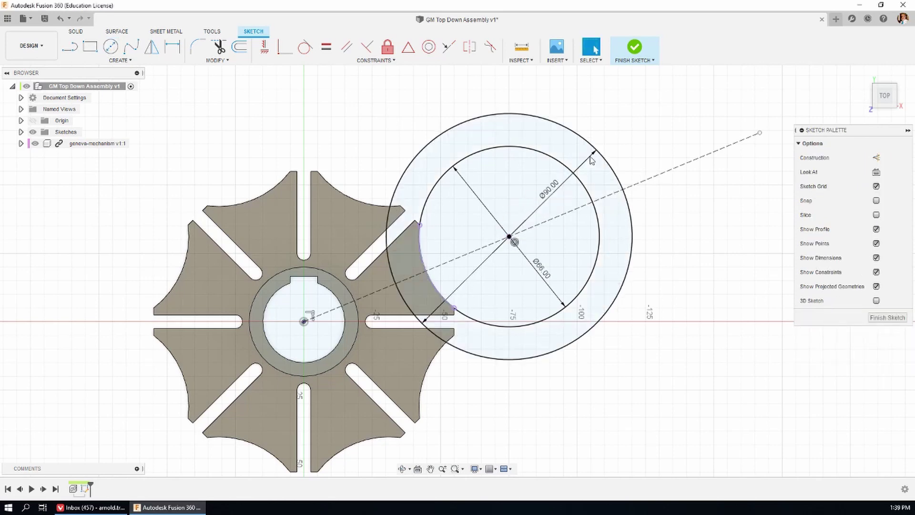
key(c)
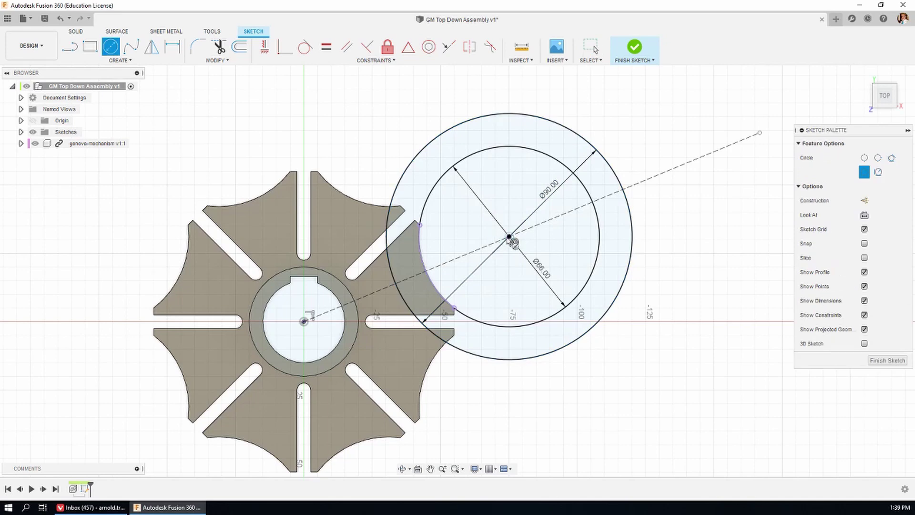
click(510, 238)
key(Return)
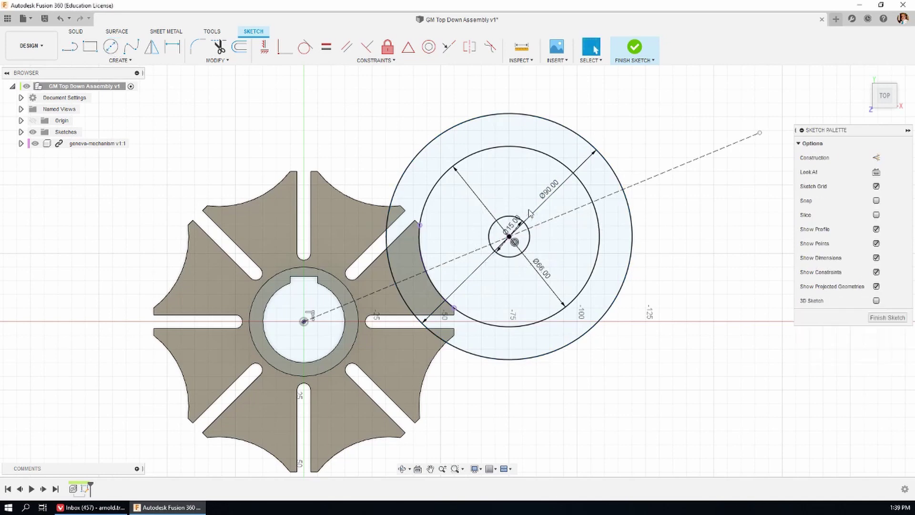
click(304, 321)
scroll(403, 267, up, 2)
scroll(402, 267, up, 3)
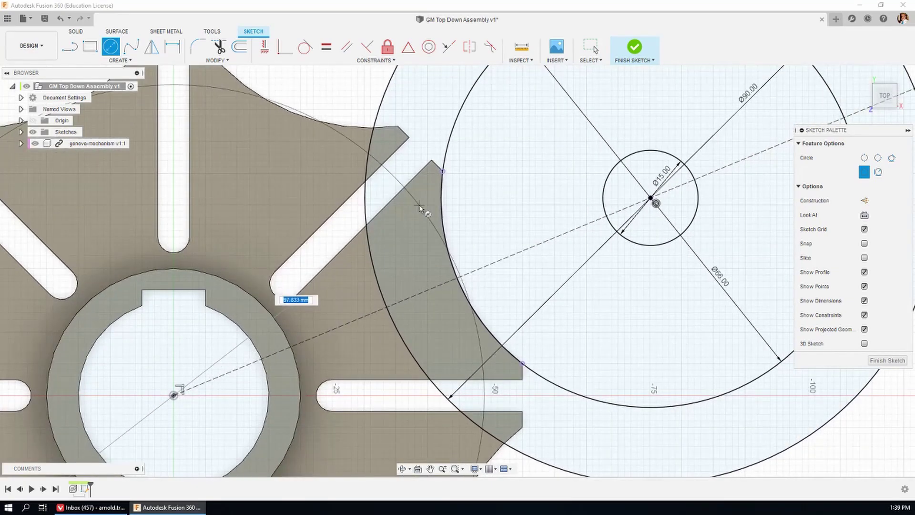
Draw a wheel-centred construction circle through the slot corner and offset it 1 mm
click(443, 171)
scroll(516, 164, down, 2)
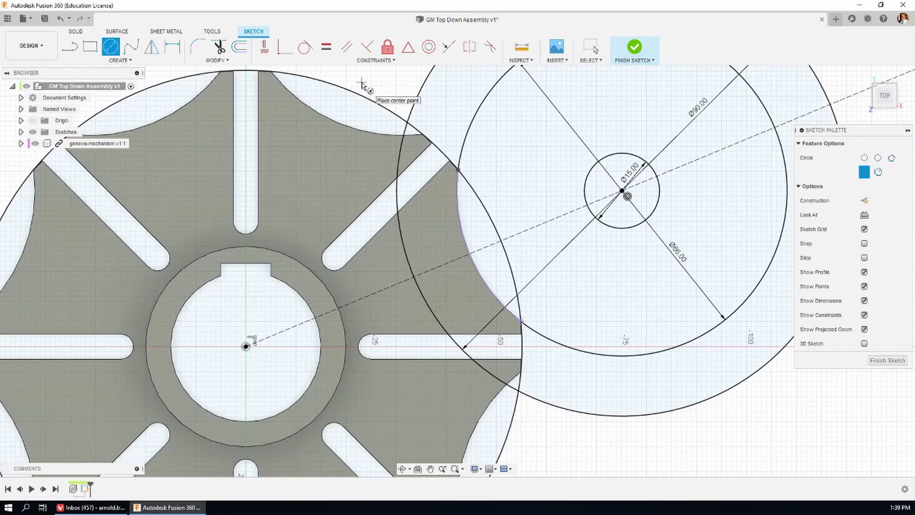
key(s)
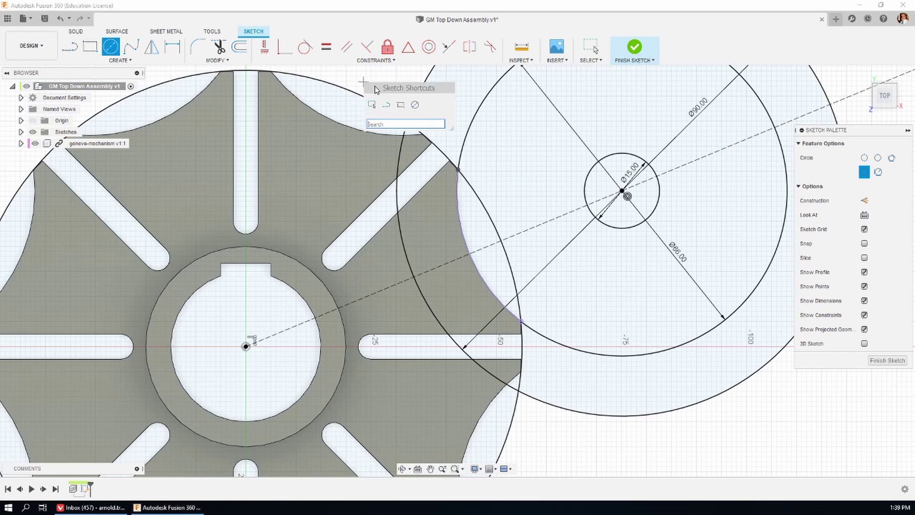
click(370, 105)
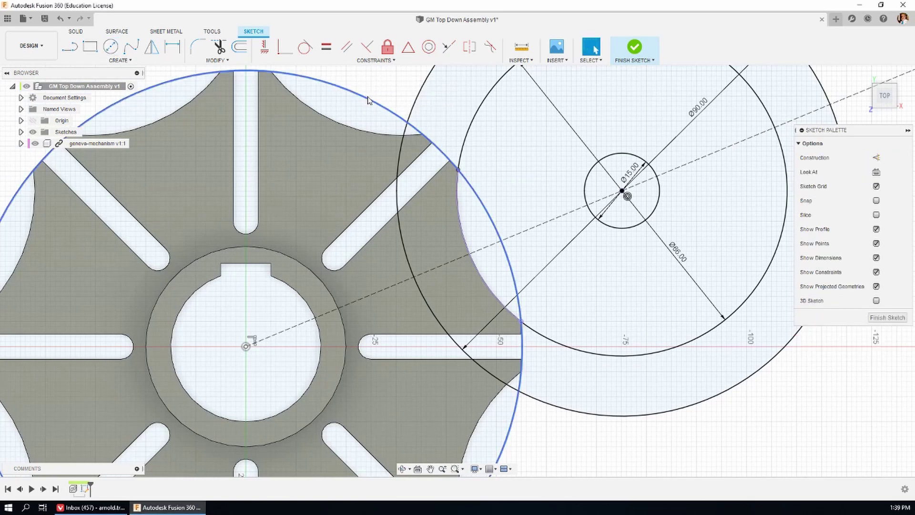
click(367, 99)
click(876, 157)
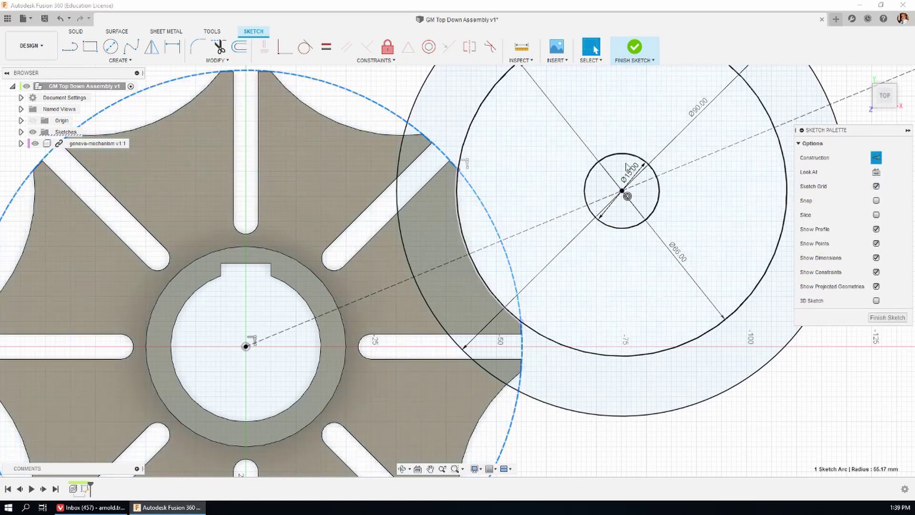
key(o)
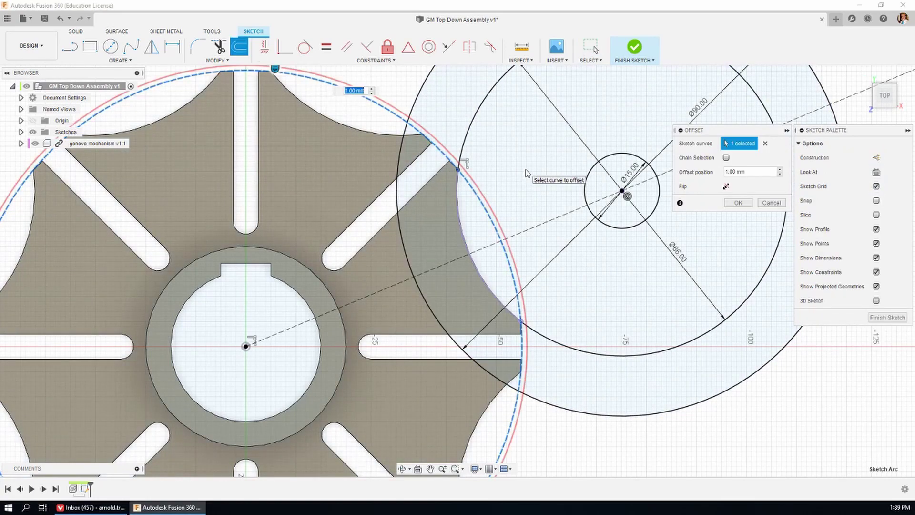
key(Return)
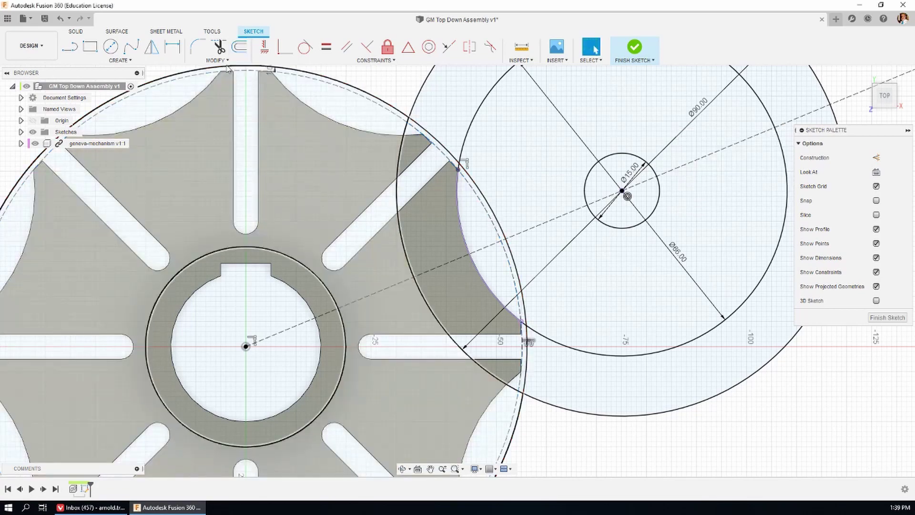
Trim the excess offset-arc pieces so it spans one concave wheel edge
key(t)
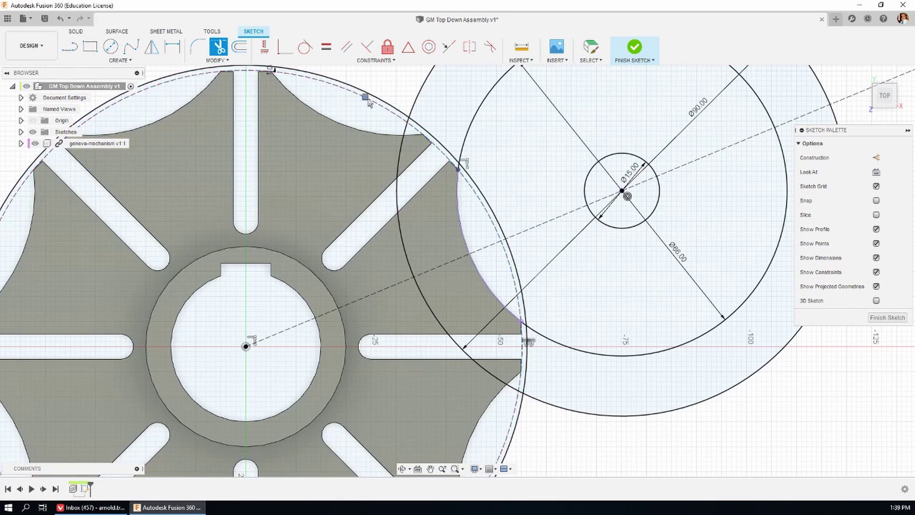
click(397, 101)
scroll(466, 130, up, 3)
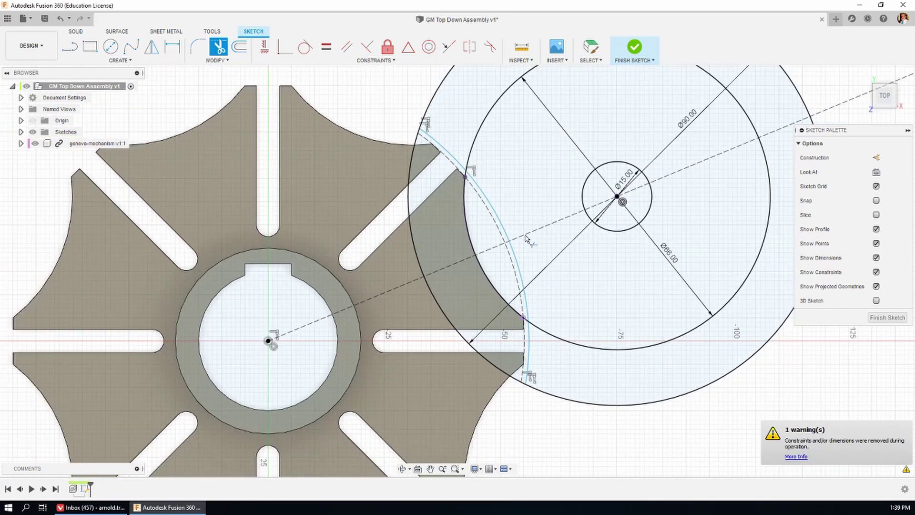
scroll(466, 130, up, 2)
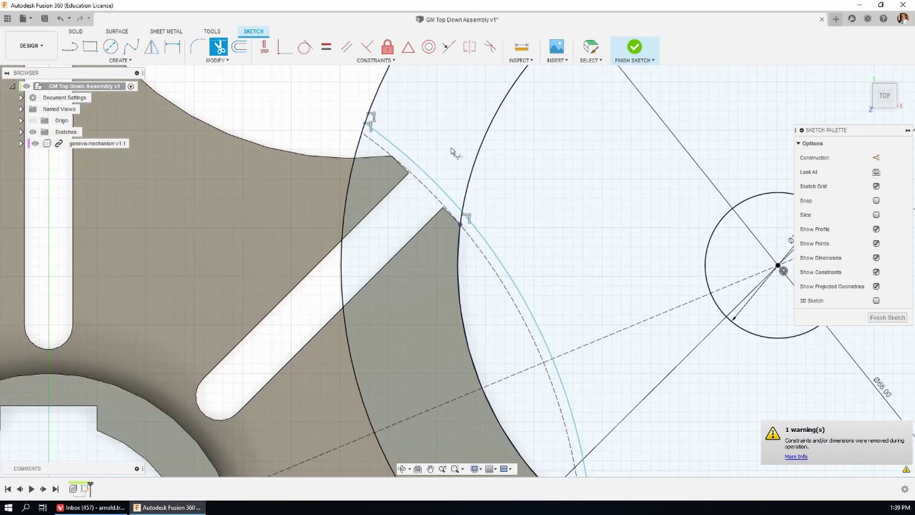
click(430, 176)
scroll(426, 135, down, 5)
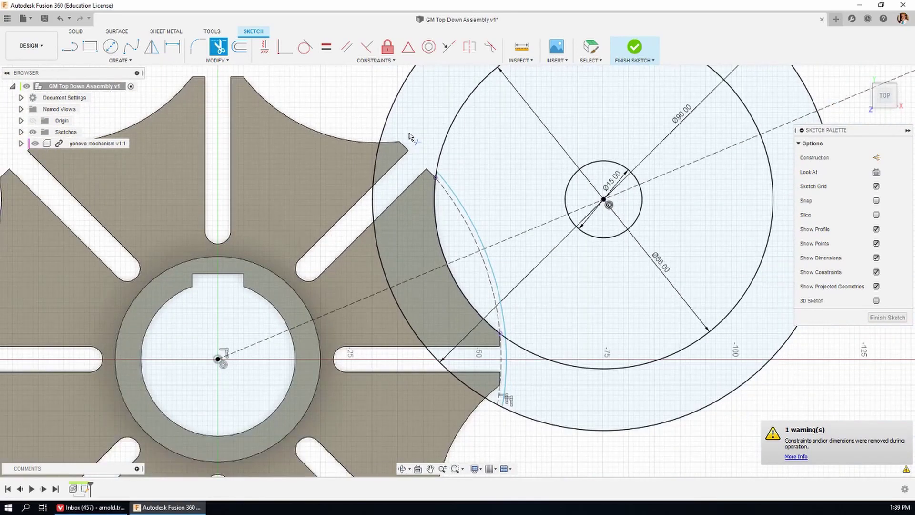
scroll(524, 390, up, 4)
click(475, 313)
scroll(490, 314, down, 4)
scroll(486, 314, up, 5)
click(463, 335)
click(384, 263)
scroll(384, 260, down, 4)
scroll(398, 146, up, 5)
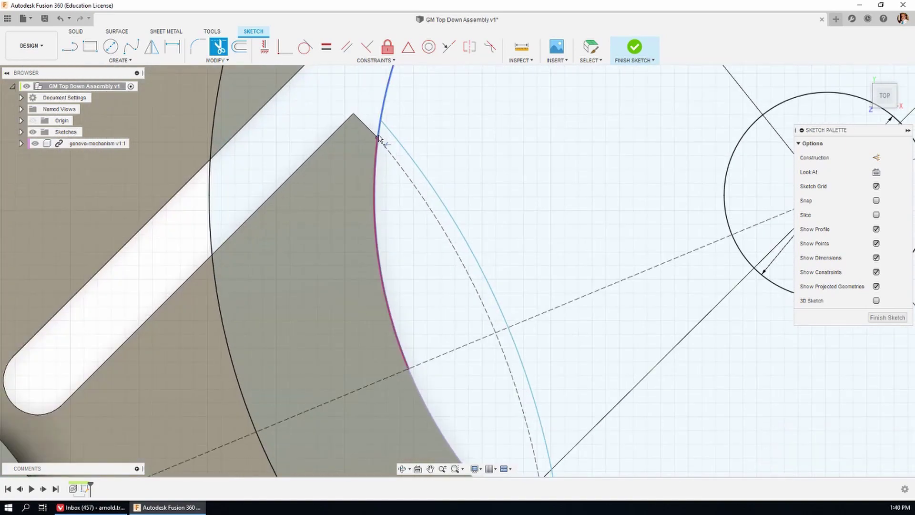
click(380, 135)
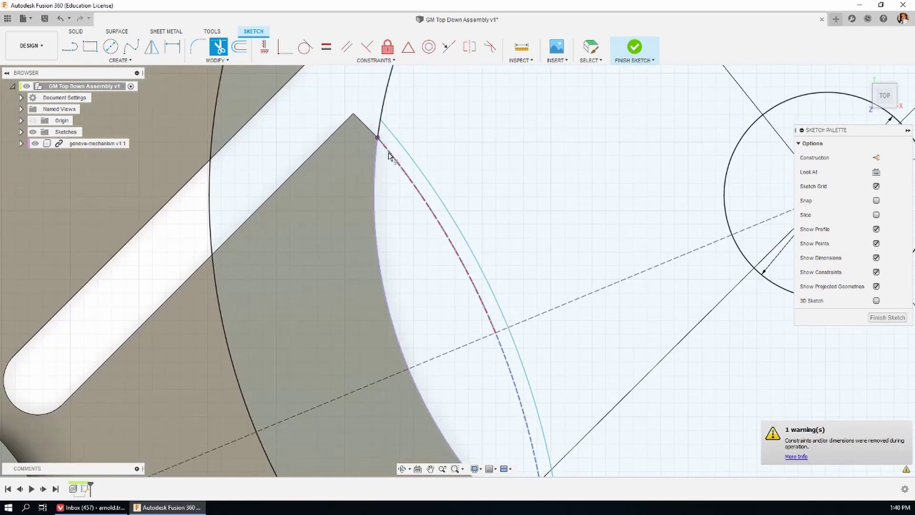
click(378, 128)
scroll(291, 145, down, 3)
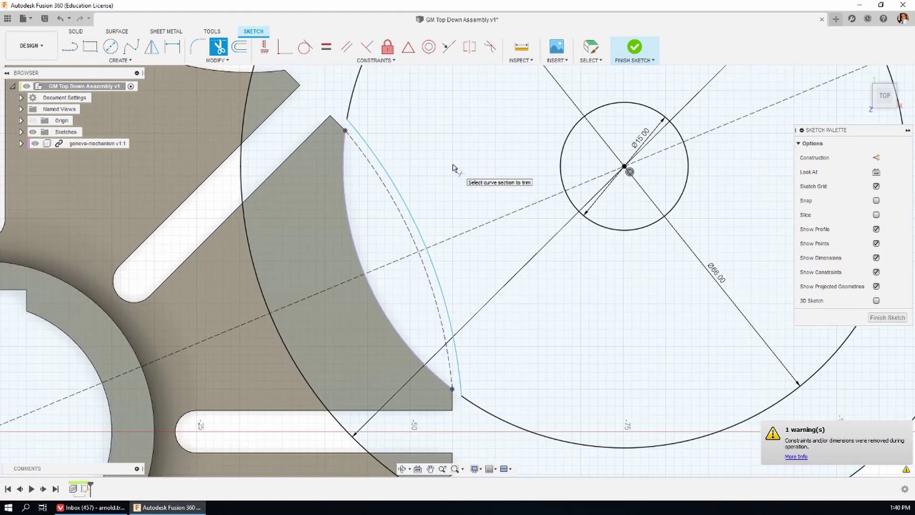
key(d)
click(387, 192)
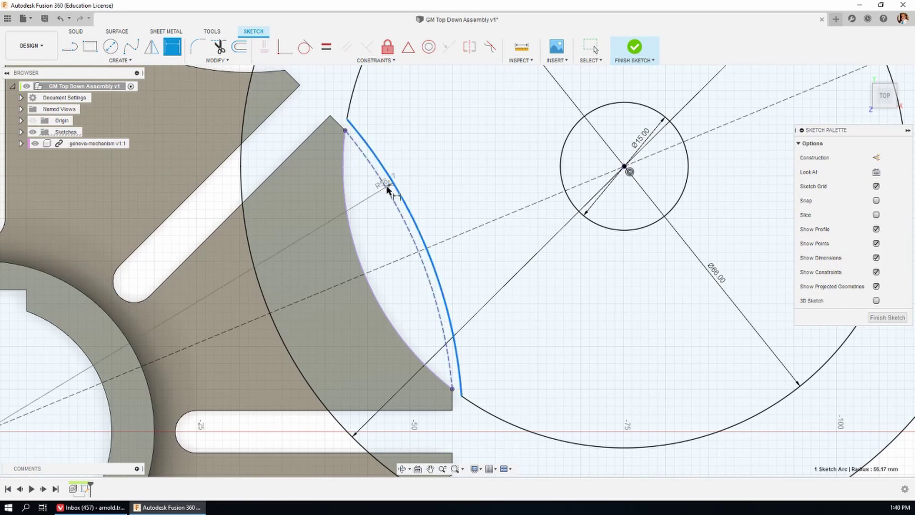
Dimension the offset arc 1.00 mm from the dashed construction arc
click(389, 189)
click(419, 117)
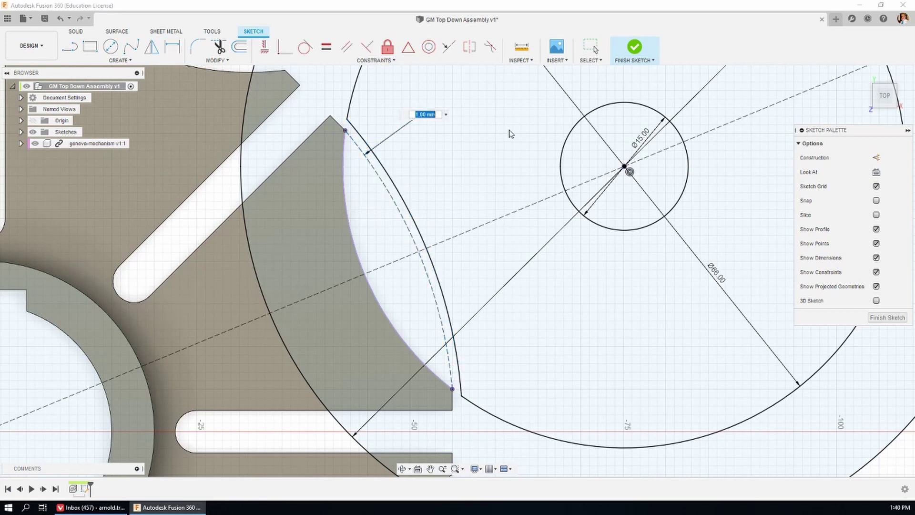
key(Return)
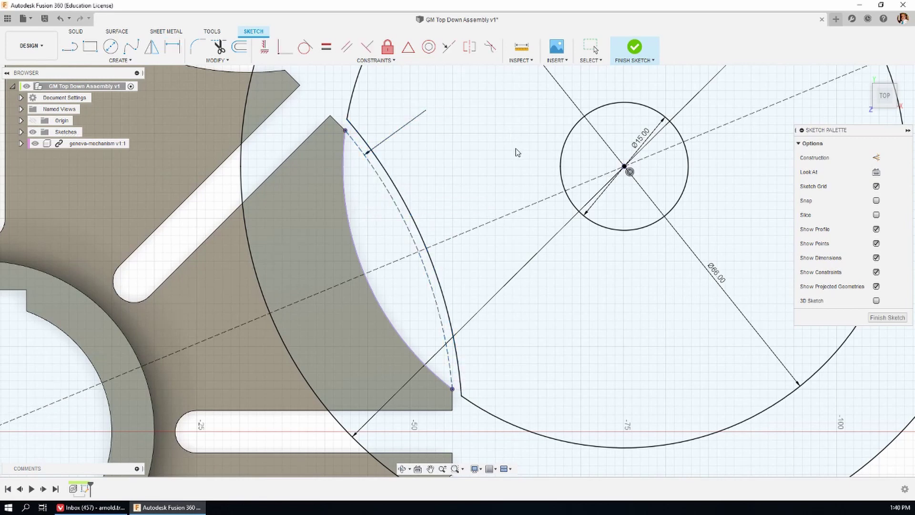
key(d)
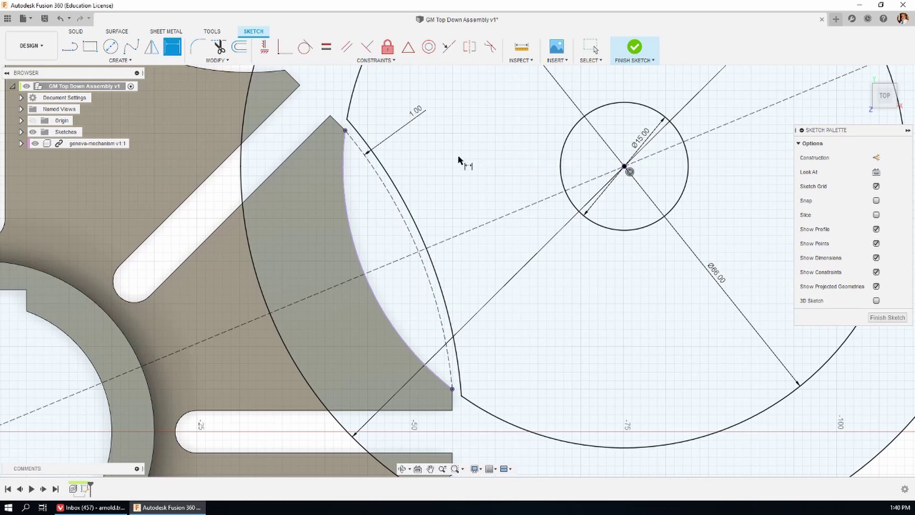
click(380, 160)
scroll(361, 176, down, 3)
scroll(351, 190, up, 4)
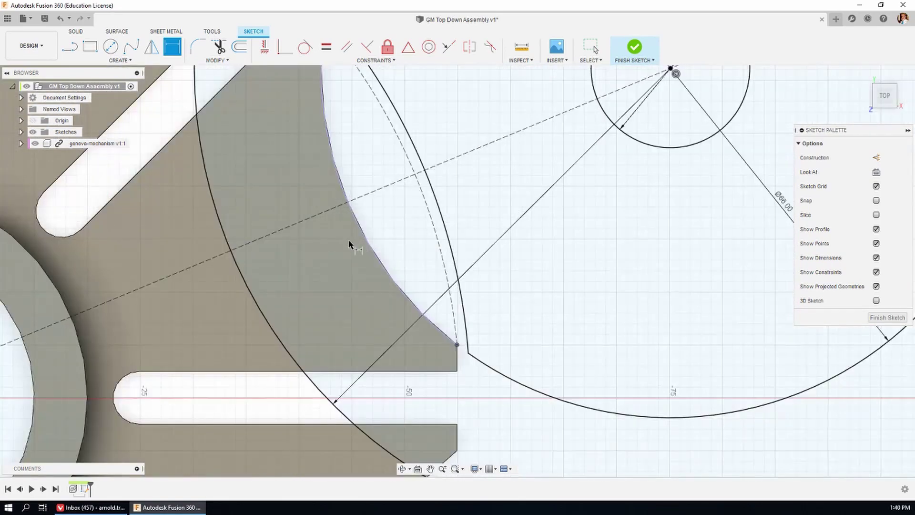
Draw a Ø5 circle on the wheel arm with its centre on the construction line
key(c)
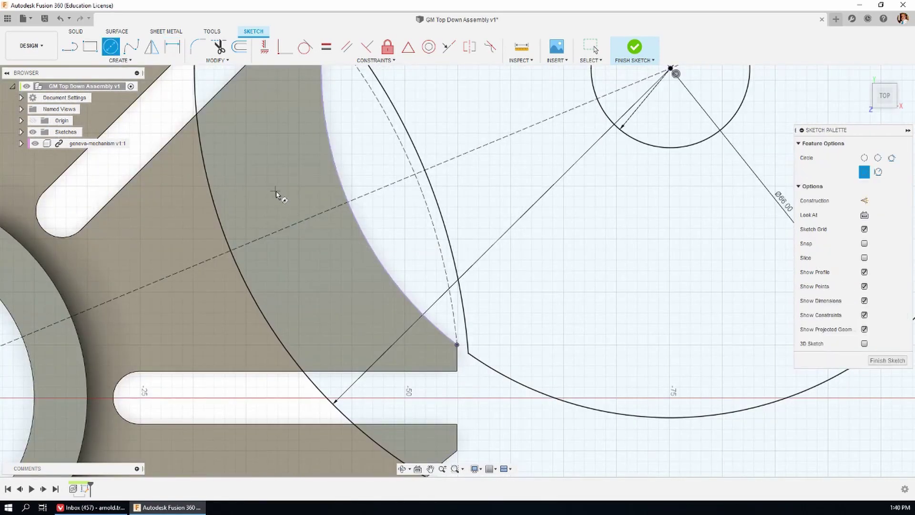
click(275, 192)
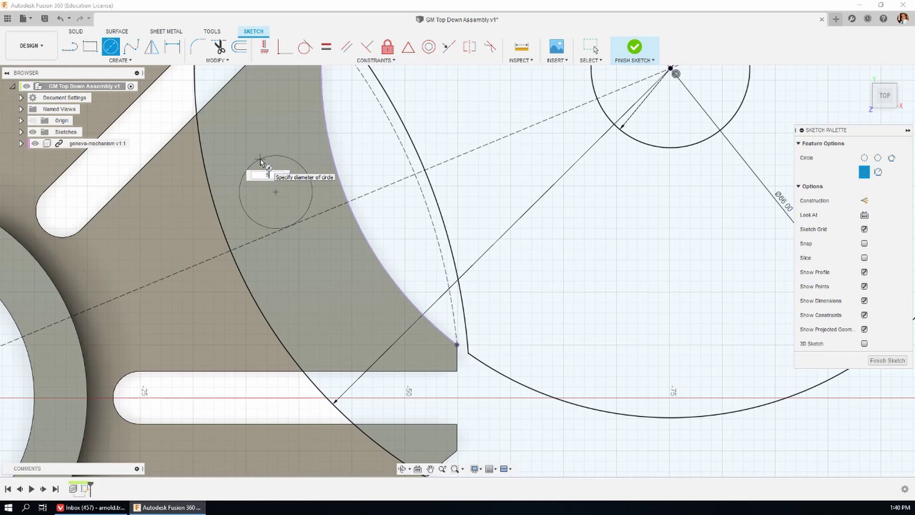
text(5)
key(Return)
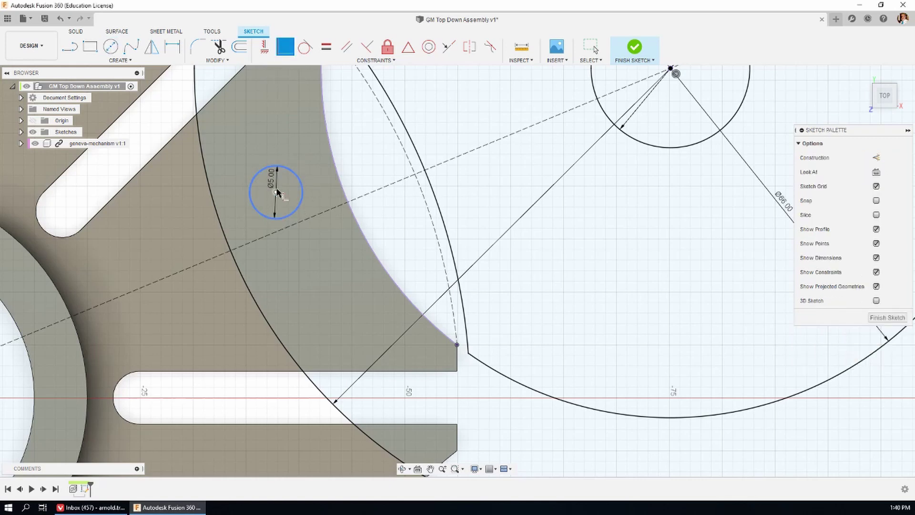
click(277, 193)
click(323, 211)
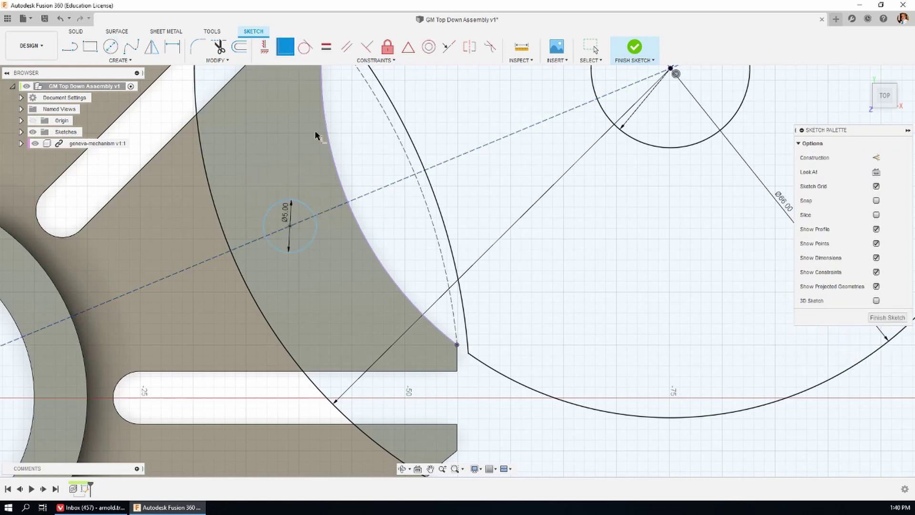
scroll(333, 305, down, 2)
Dimension the Ø5 circle 37 mm from the Ø15 circle's centre
key(d)
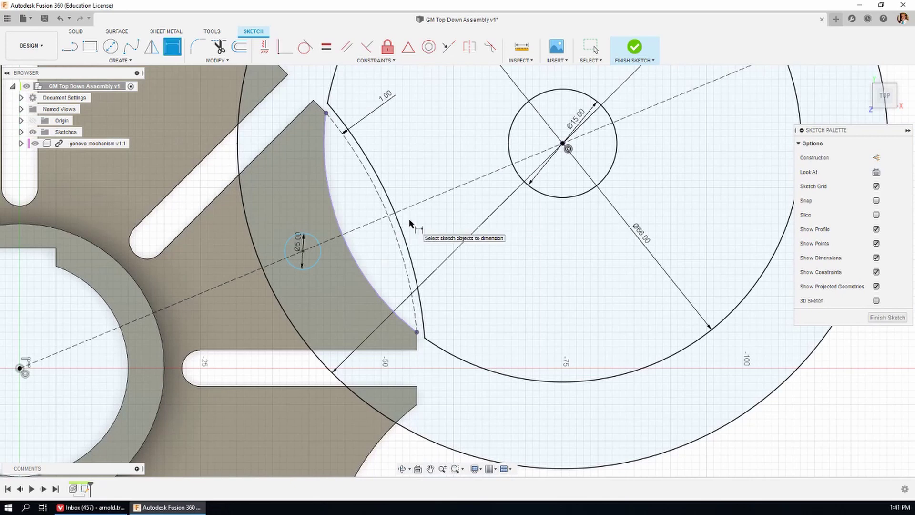
click(302, 251)
click(562, 144)
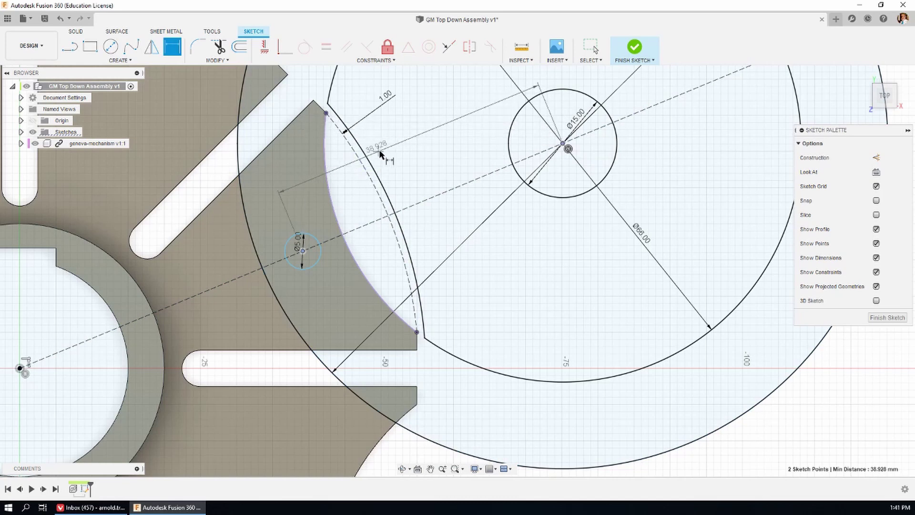
click(384, 150)
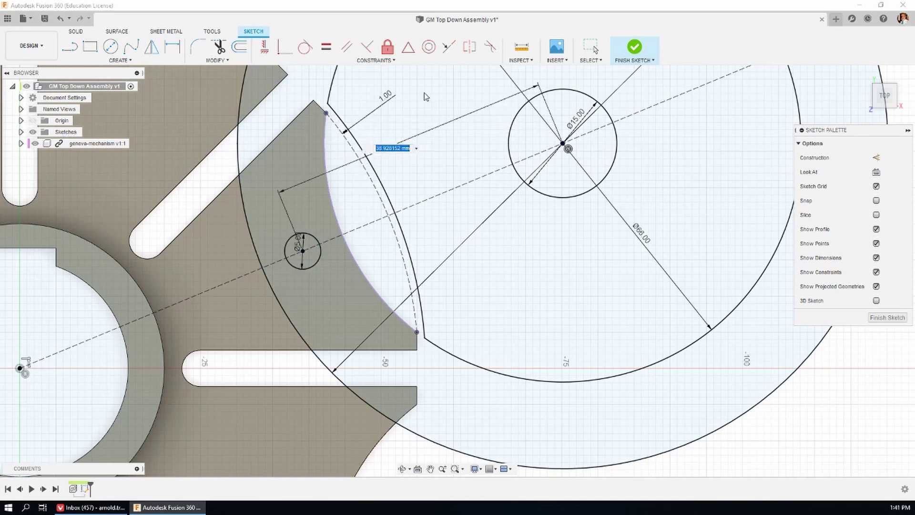
text(37)
key(Return)
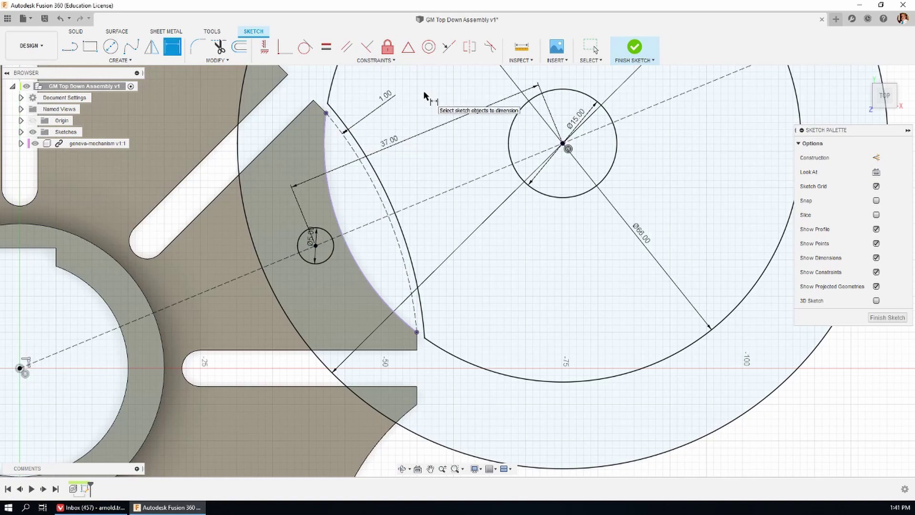
scroll(476, 256, down, 3)
scroll(281, 240, up, 3)
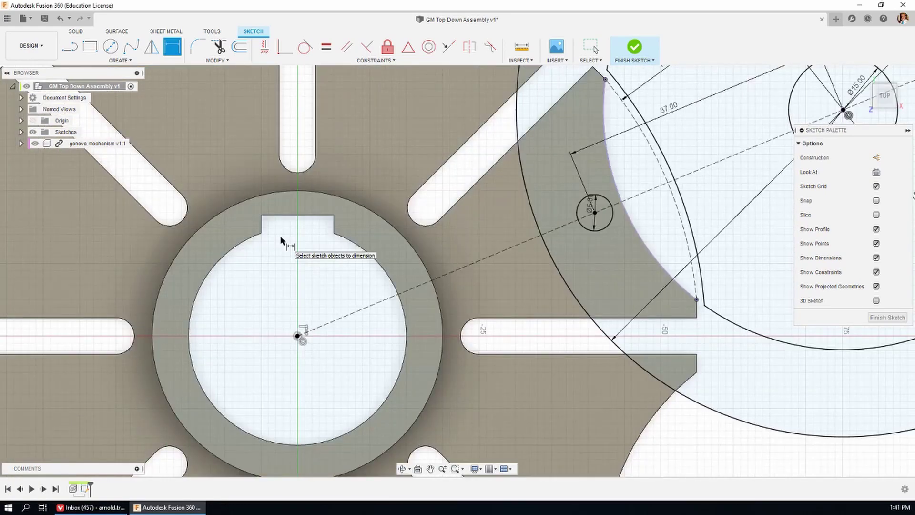
Draw an origin-centred circle tracing the wheel's bore edge
key(c)
click(298, 335)
click(330, 231)
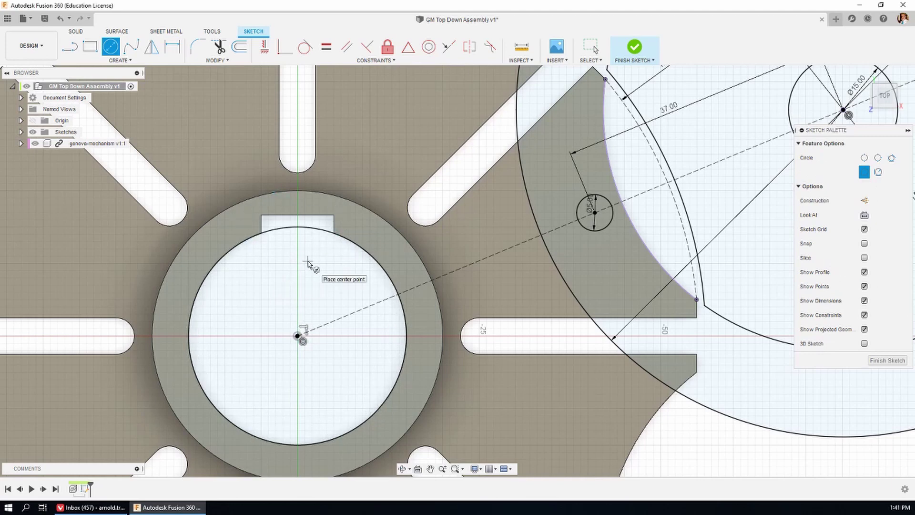
Draw a 10 × 6 mm rectangle at the keyway notch above the bore
key(r)
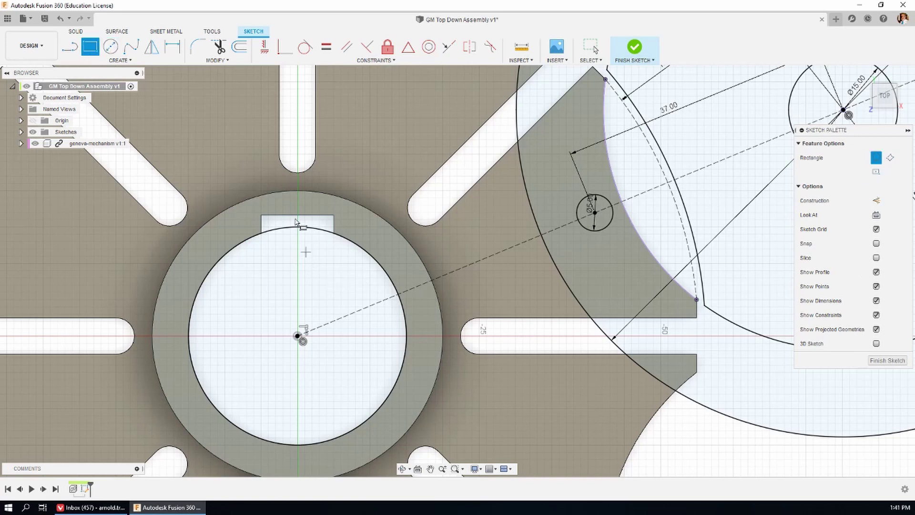
click(261, 216)
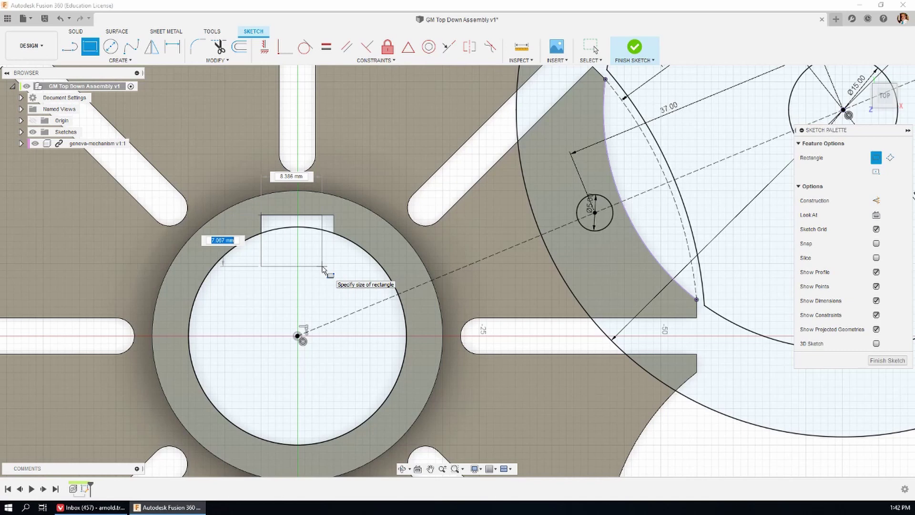
text(6)
key(Tab)
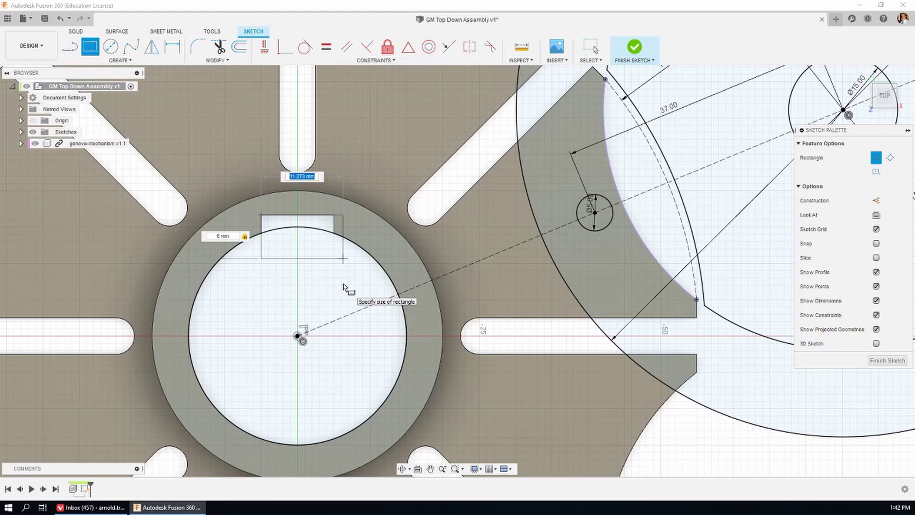
text(10)
key(Tab)
key(Return)
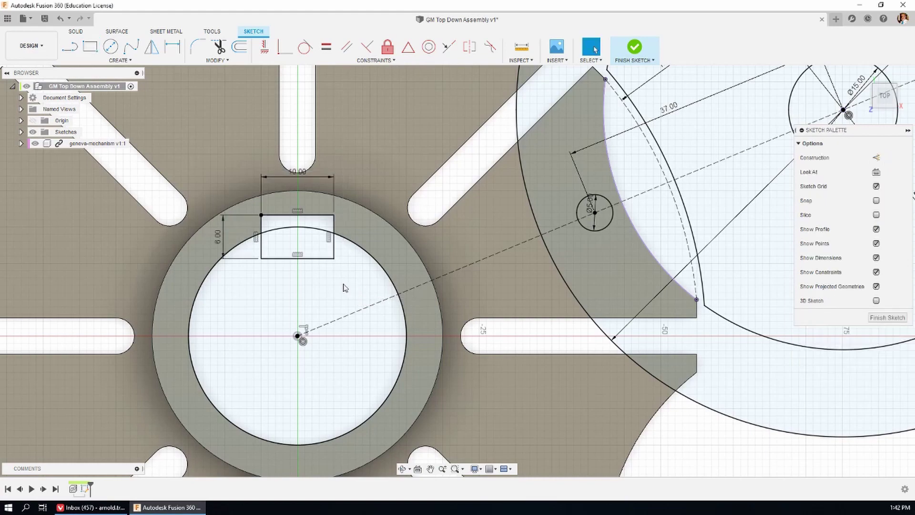
key(Escape)
scroll(280, 270, down, 2)
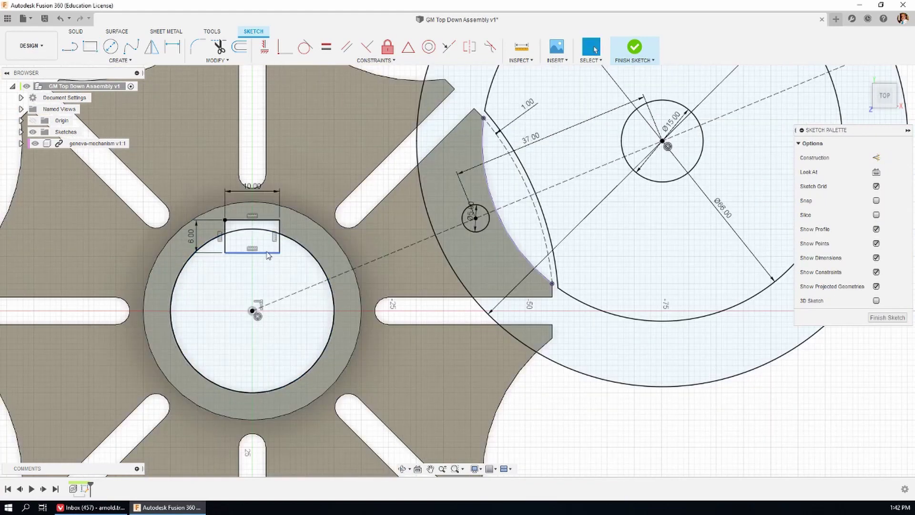
scroll(610, 389, down, 5)
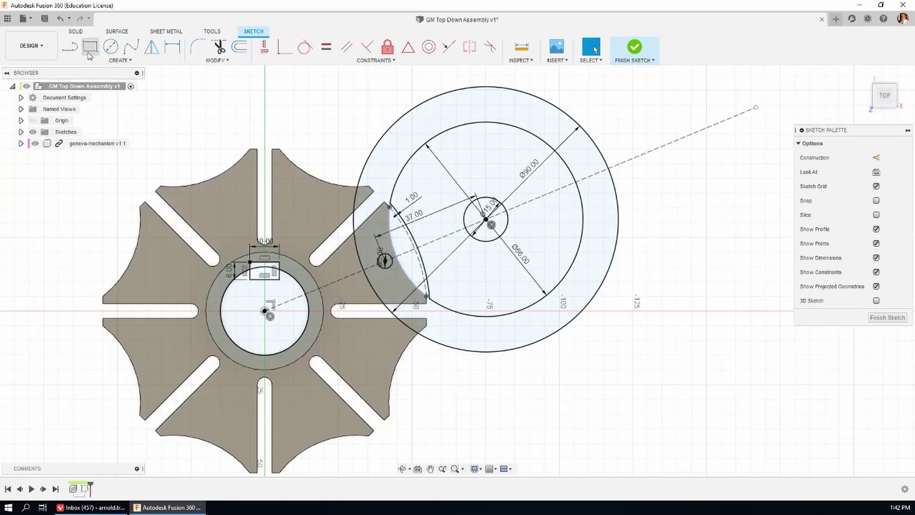
Draw a long slot outline with a tangent end arc, running from beyond the large circle toward the wheel
click(69, 46)
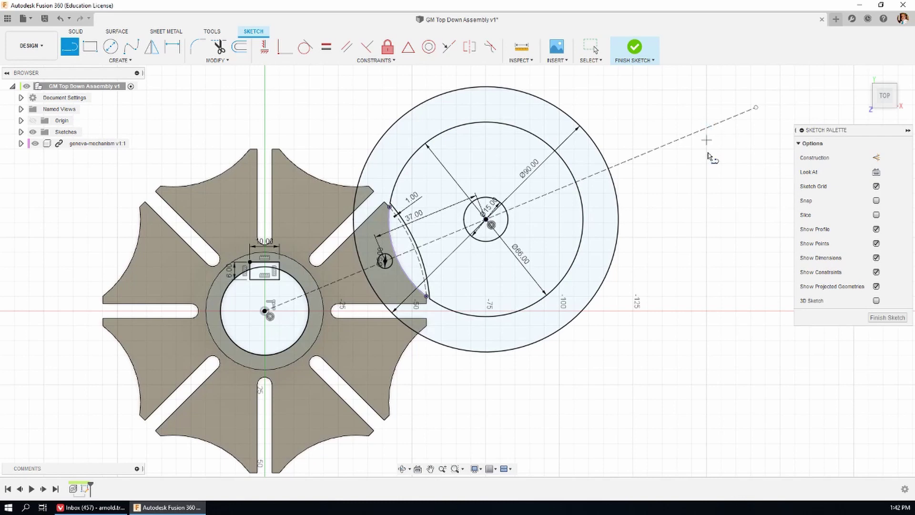
click(713, 174)
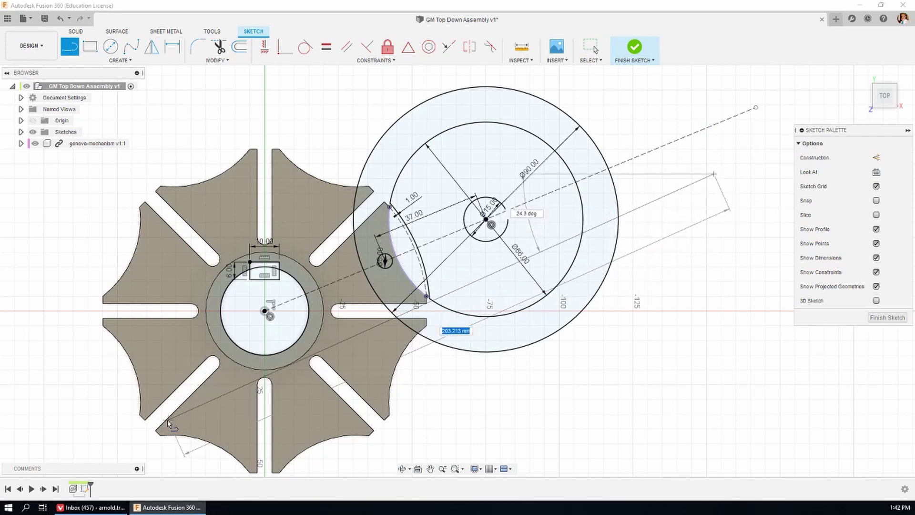
drag(201, 407, 120, 262)
scroll(613, 110, down, 3)
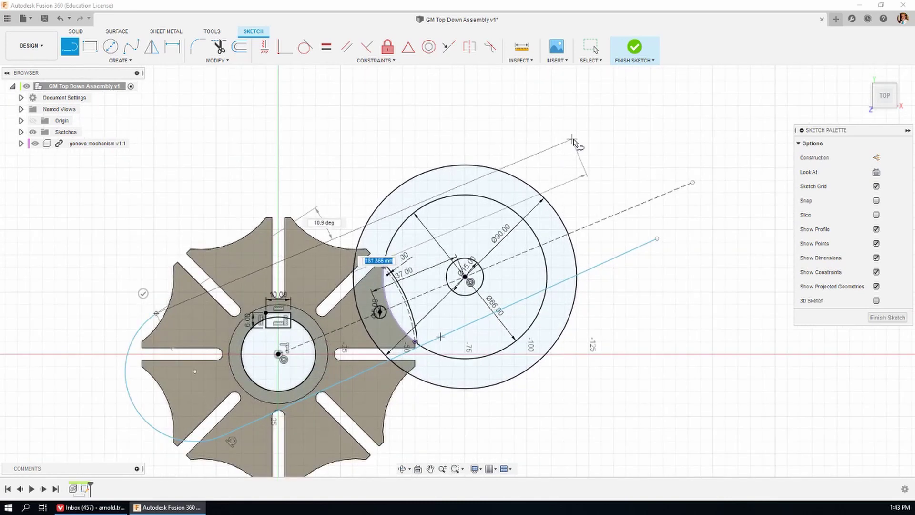
mouse_move(601, 139)
mouse_down()
mouse_move(663, 157)
mouse_move(678, 205)
mouse_move(657, 239)
mouse_up()
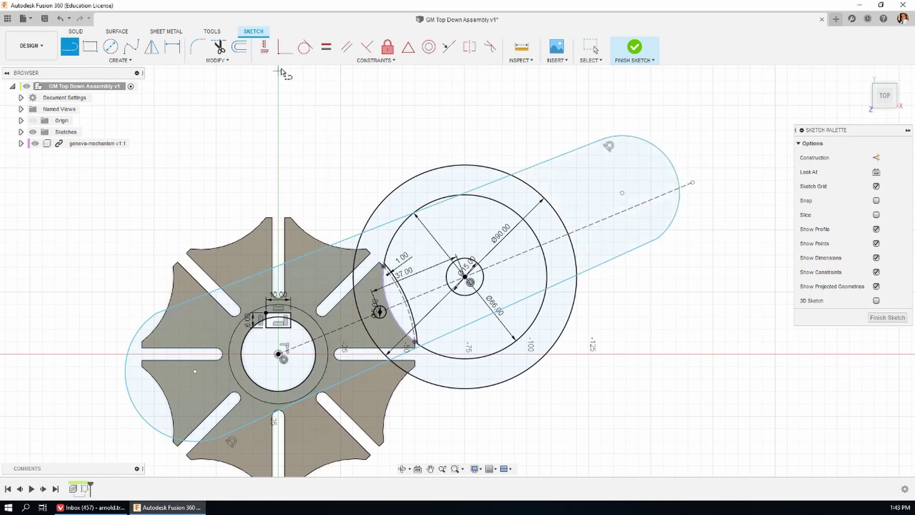
Make the slot lines tangent to the end arc, and the left arc tangent to the wheel's concave edge
click(305, 47)
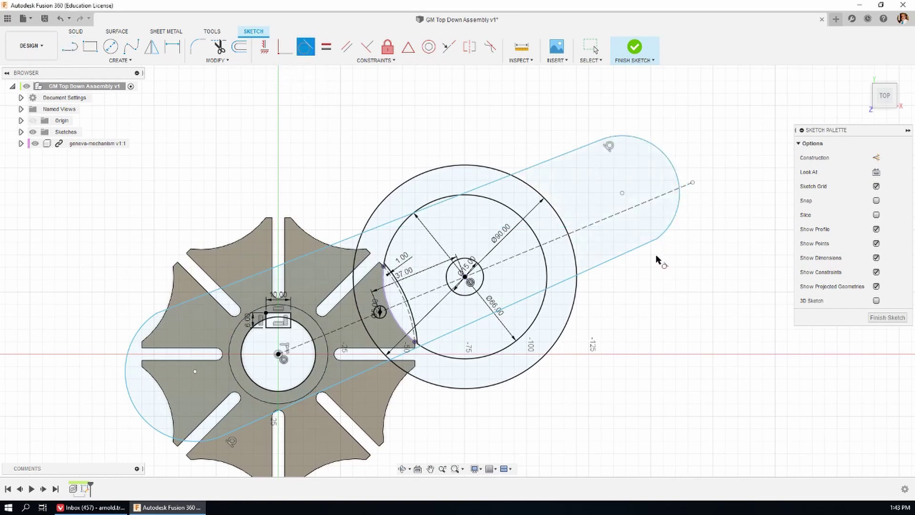
click(669, 230)
click(645, 246)
scroll(651, 158, down, 2)
scroll(395, 369, up, 3)
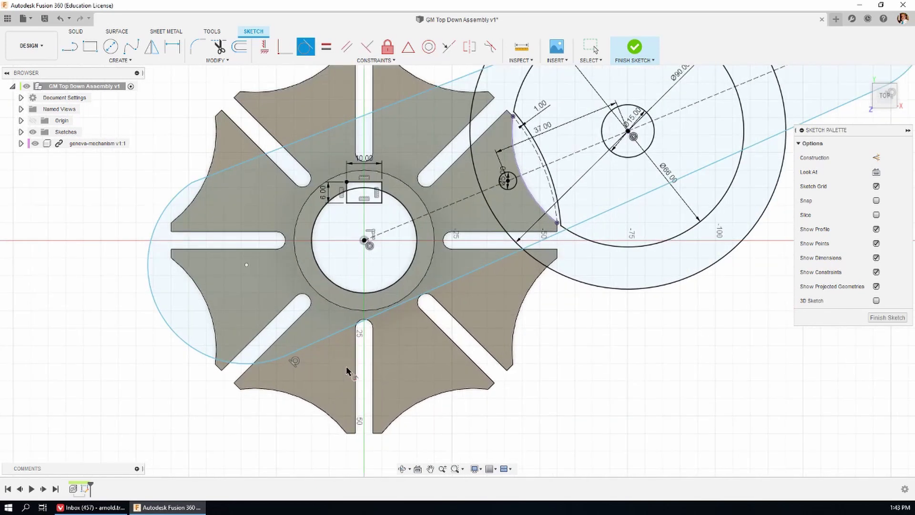
click(186, 187)
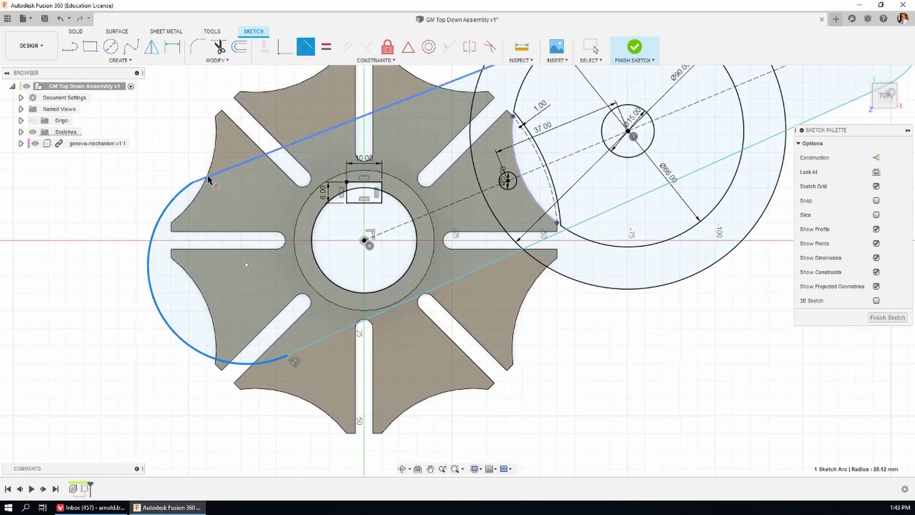
click(208, 178)
scroll(186, 267, down, 3)
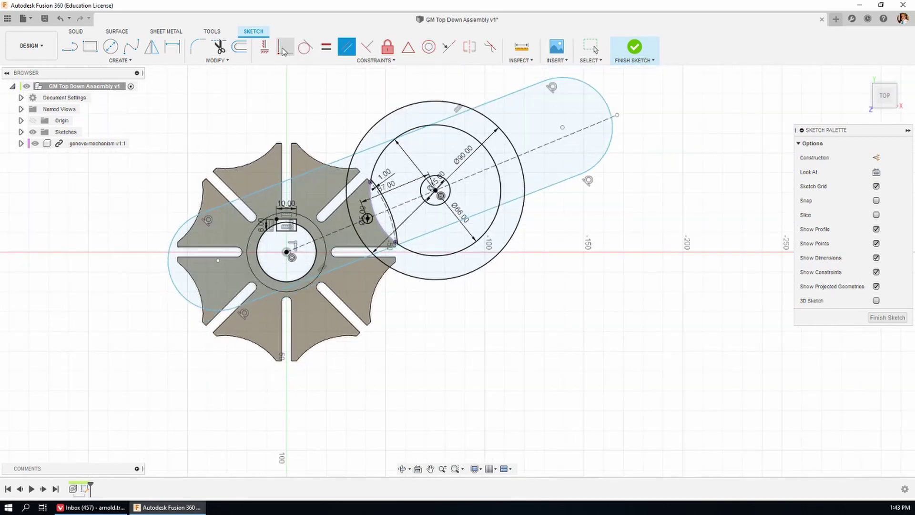
Constrain the sketch point inside the slot's end onto the dashed centreline
click(285, 46)
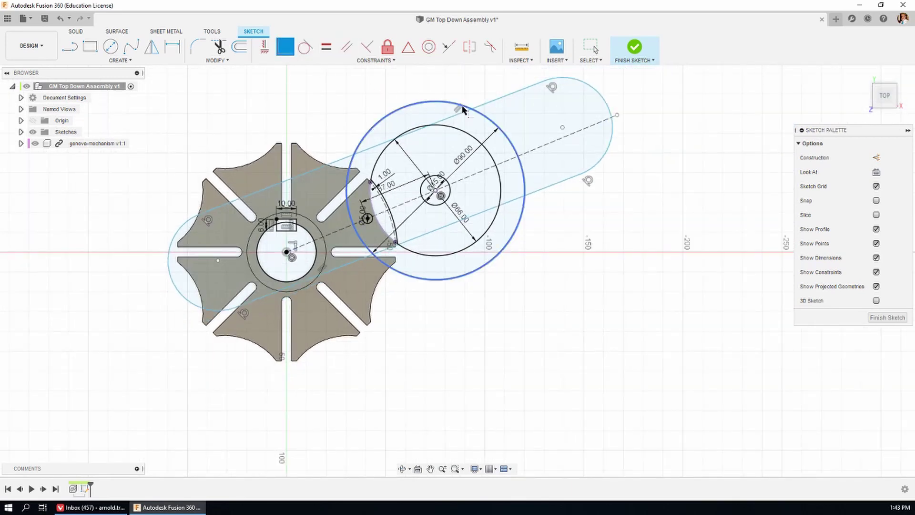
click(562, 127)
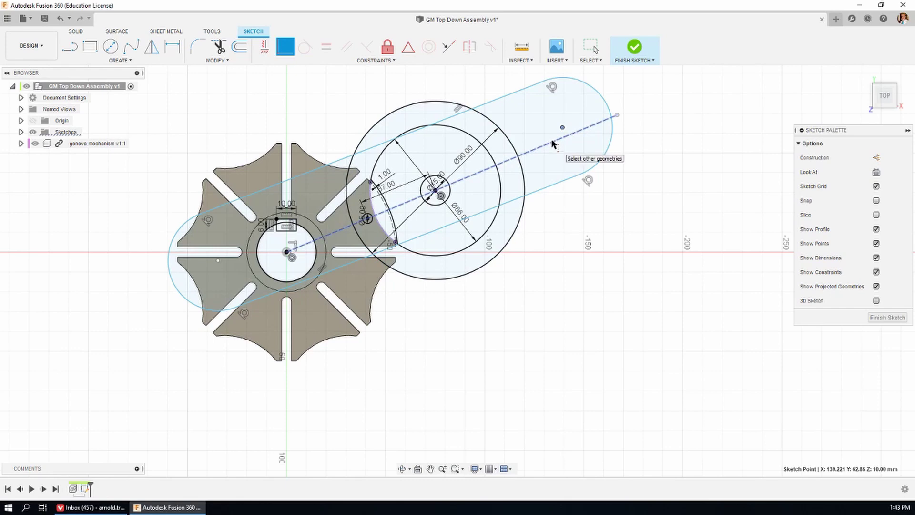
click(552, 143)
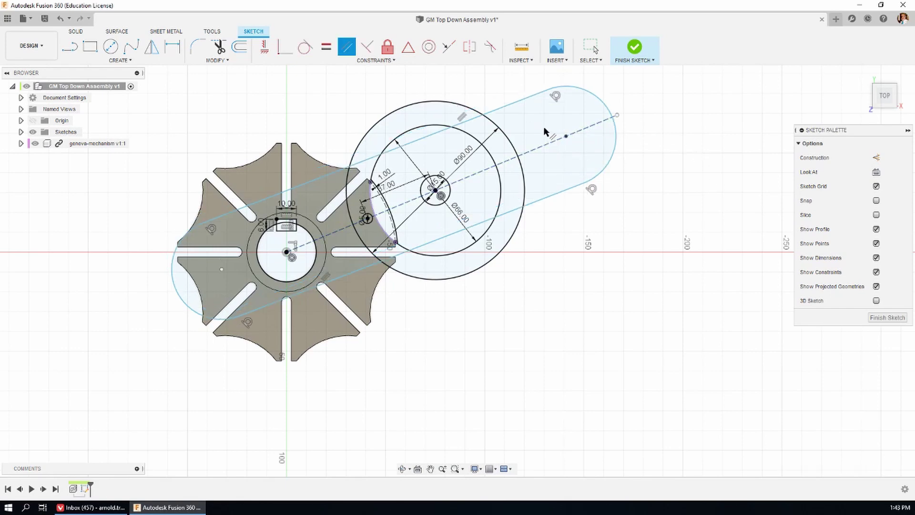
Make the slot parallel to its centreline and snap its arc centre onto the wheel centre
click(546, 145)
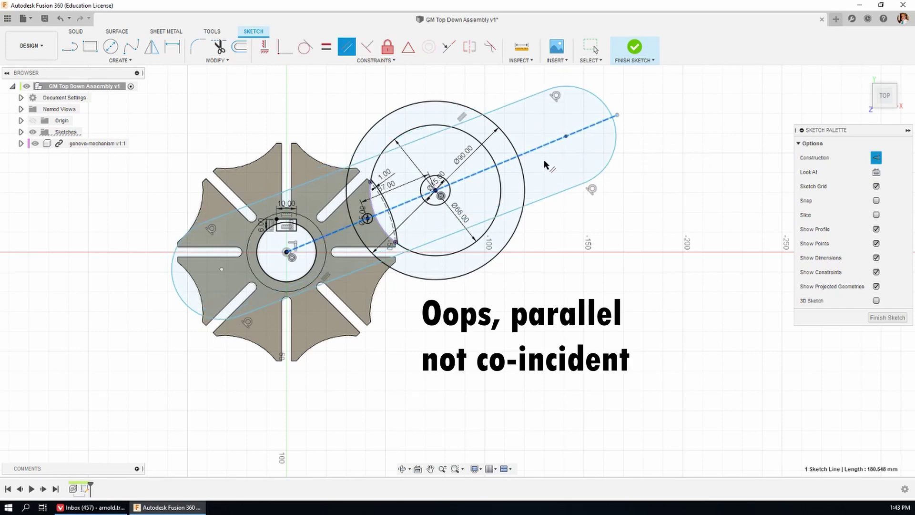
click(552, 198)
click(285, 47)
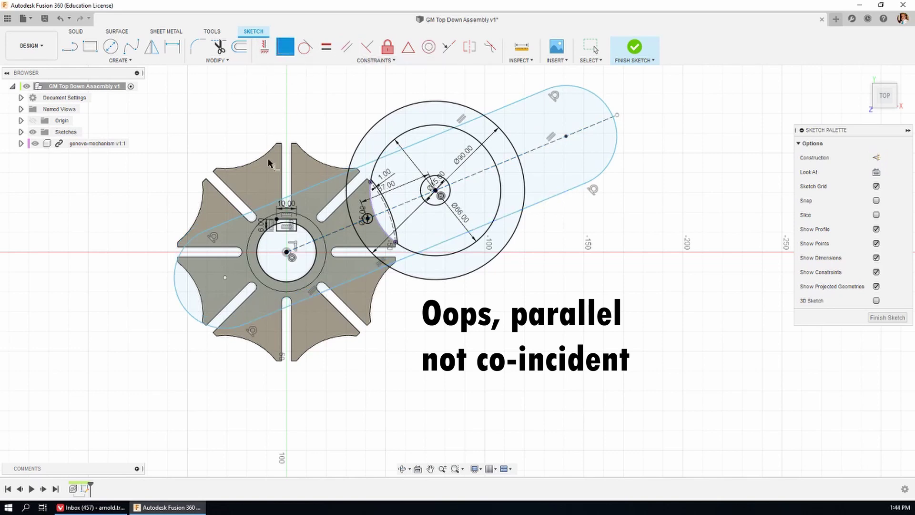
click(224, 278)
click(287, 255)
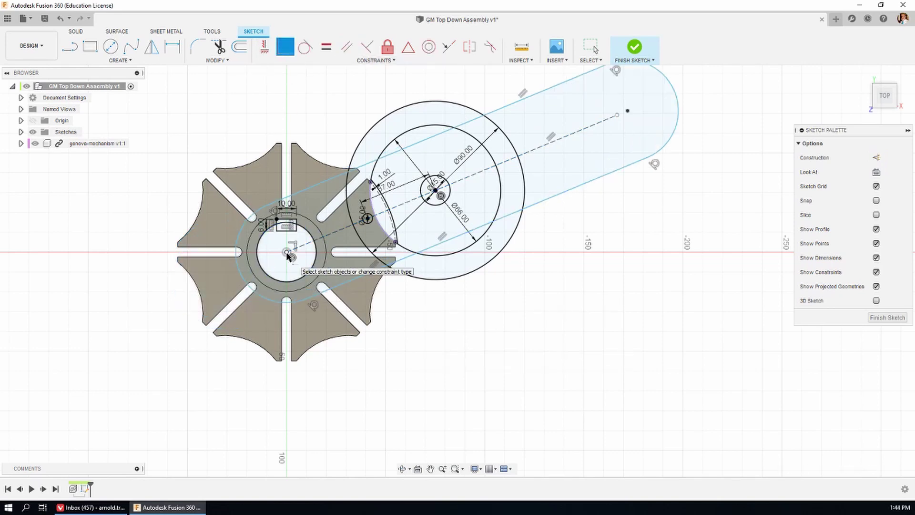
key(Escape)
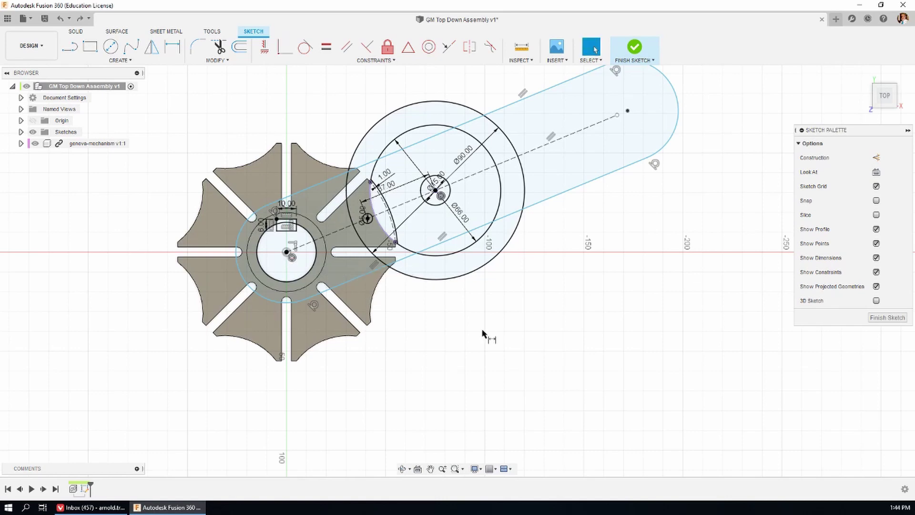
Dimension the slot with a 160 mm length between arc centres and an R30 end radius
key(d)
click(285, 251)
click(627, 111)
click(623, 237)
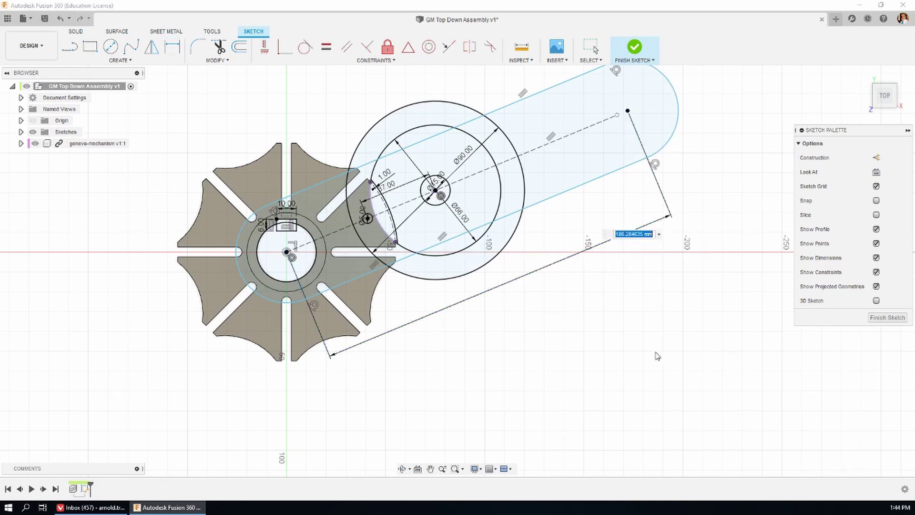
text(160)
key(Return)
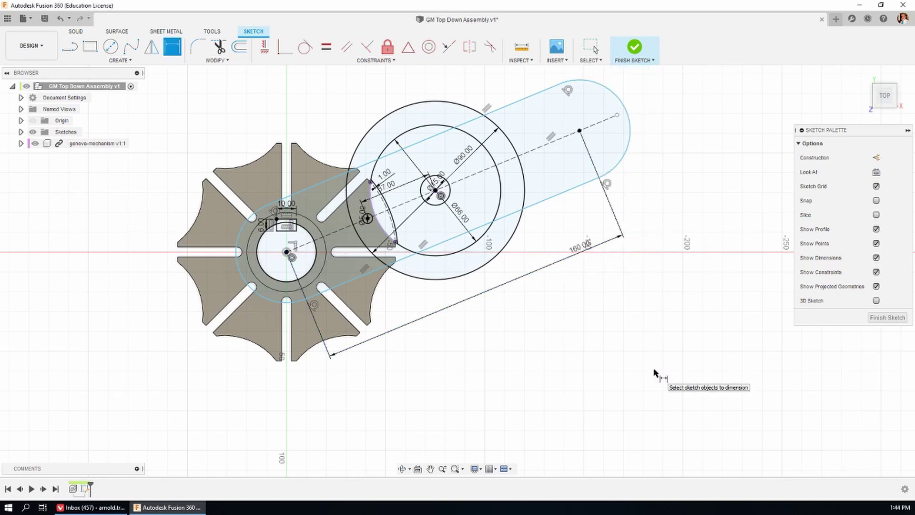
click(630, 146)
click(696, 174)
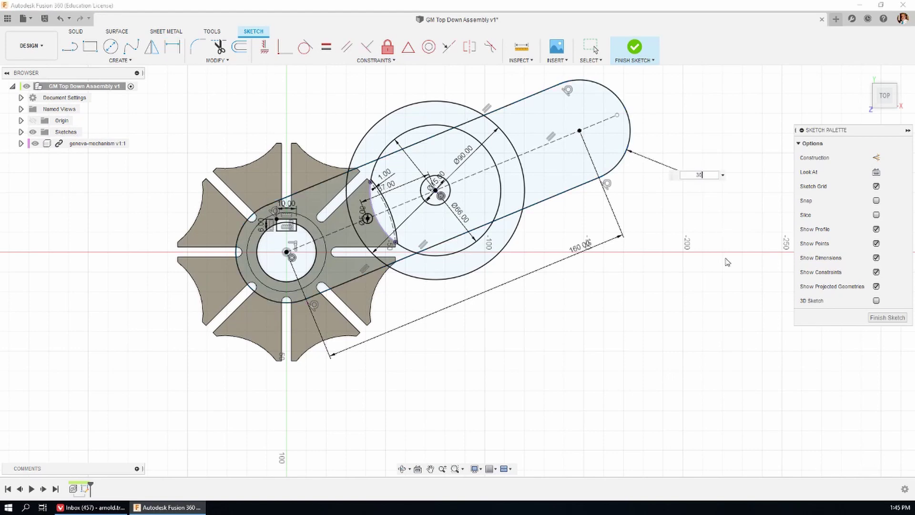
key(Return)
scroll(613, 392, down, 1)
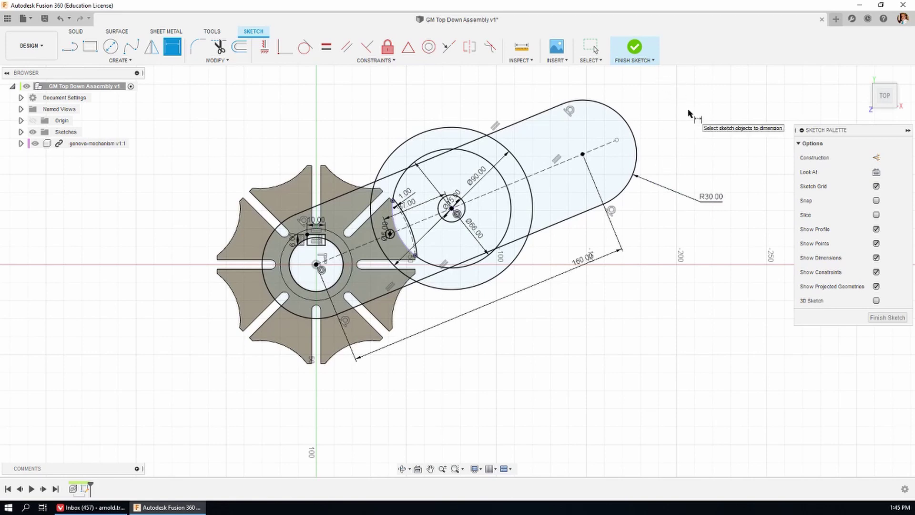
Finish the sketch and add a new component to the assembly, renaming it BASE
click(634, 50)
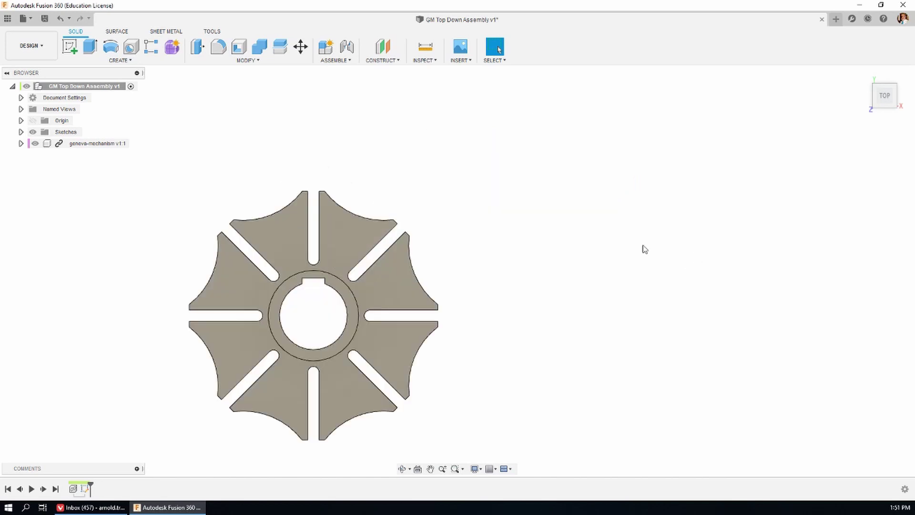
right_click(99, 88)
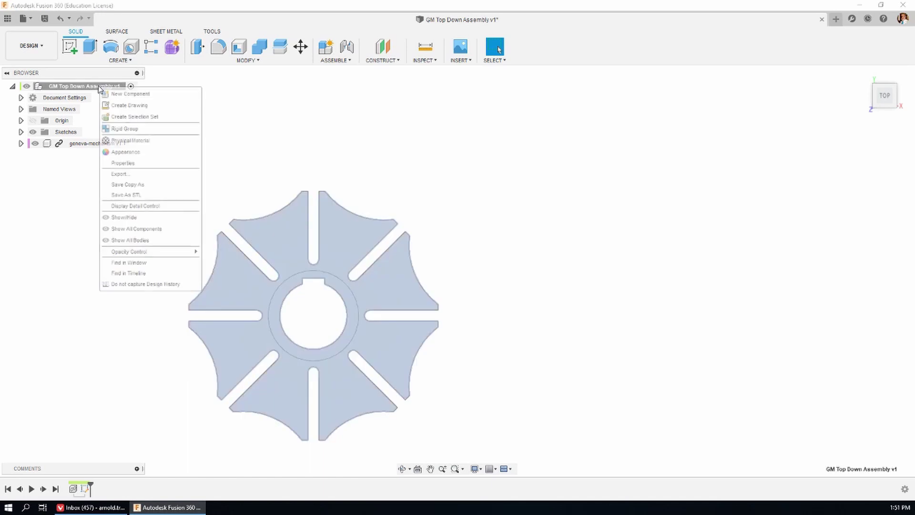
click(128, 94)
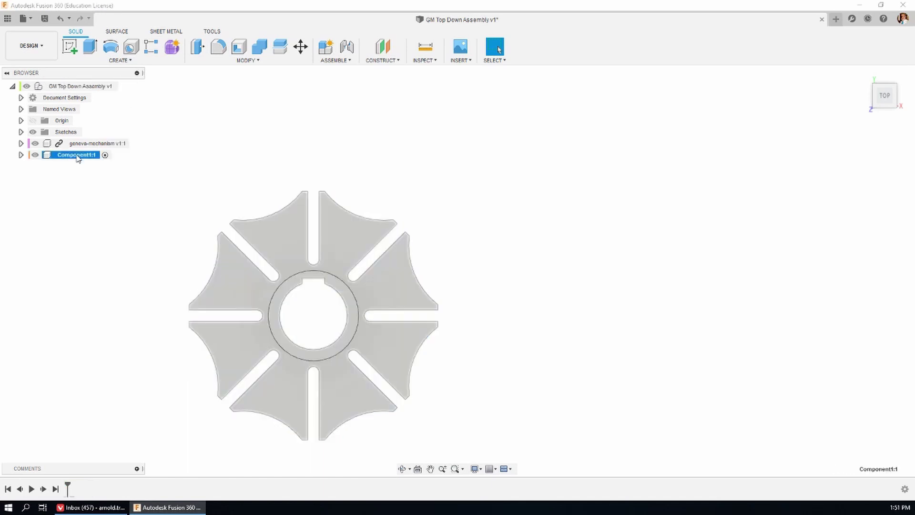
double_click(78, 156)
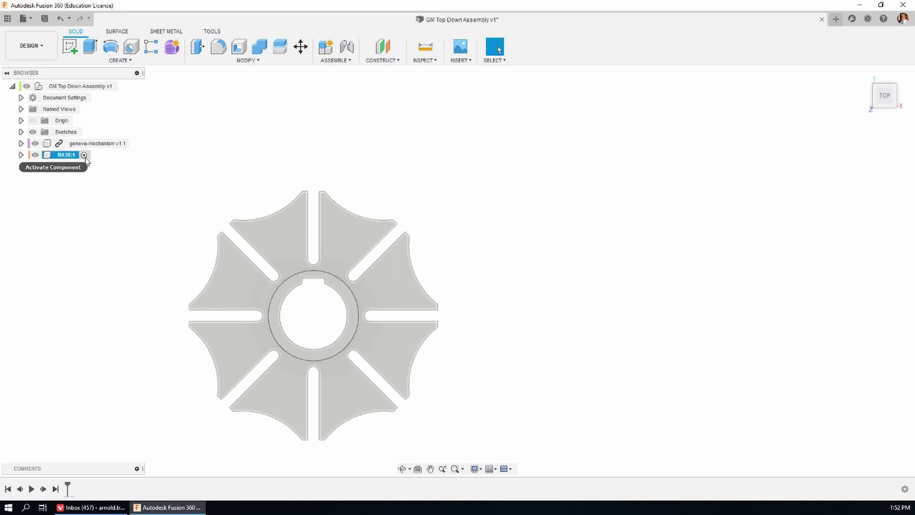
Activate the BASE component and make Sketch1's geometry visible
click(84, 155)
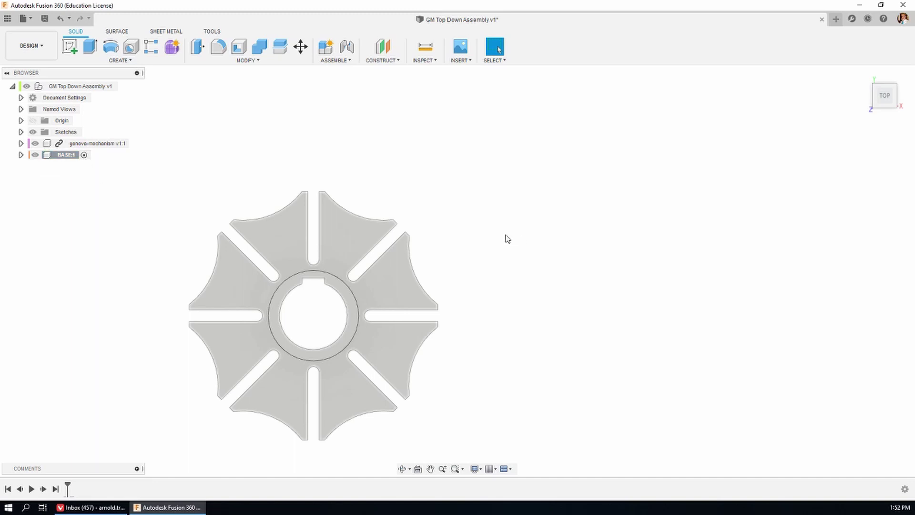
click(21, 132)
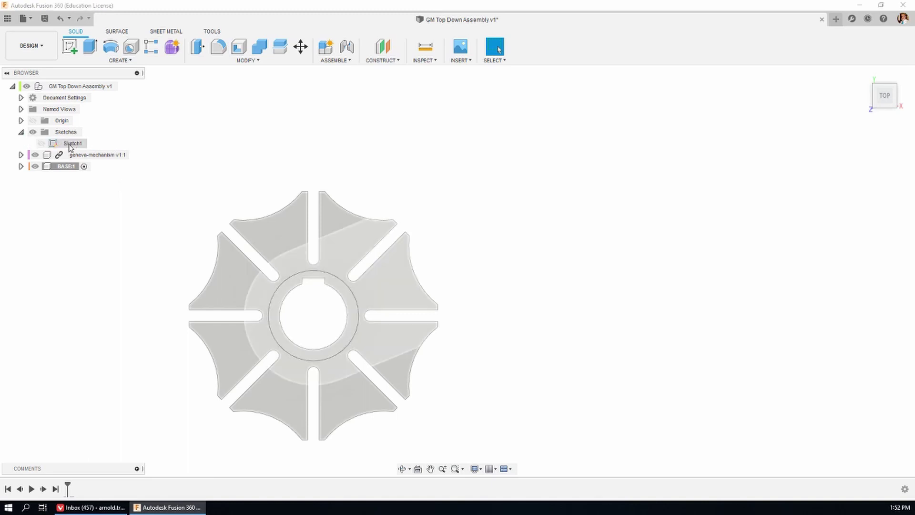
click(42, 143)
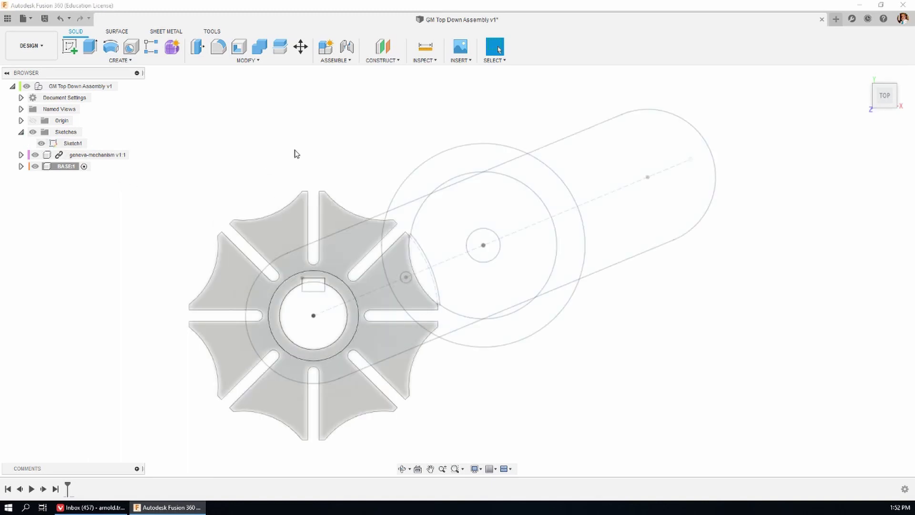
Start an extrude from the home view and pick the slot, crescent, outer and ellipse regions
key(e)
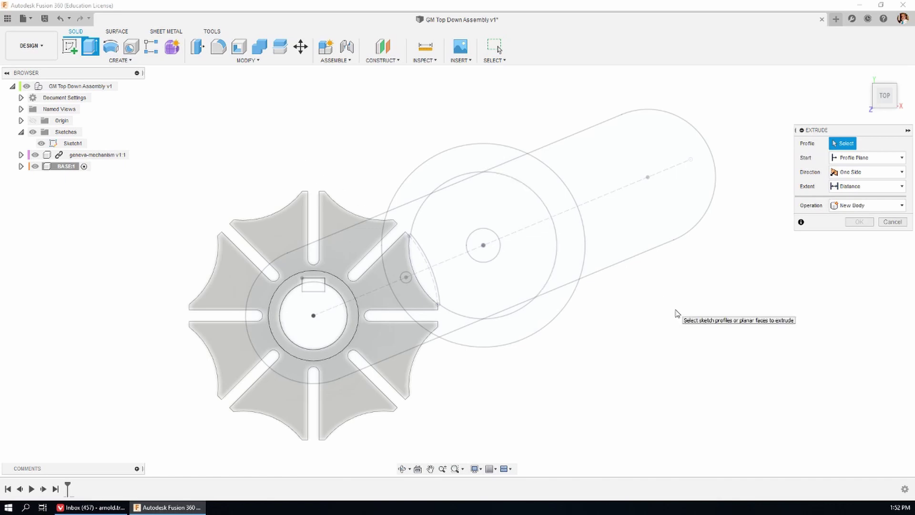
click(863, 74)
scroll(679, 257, up, 2)
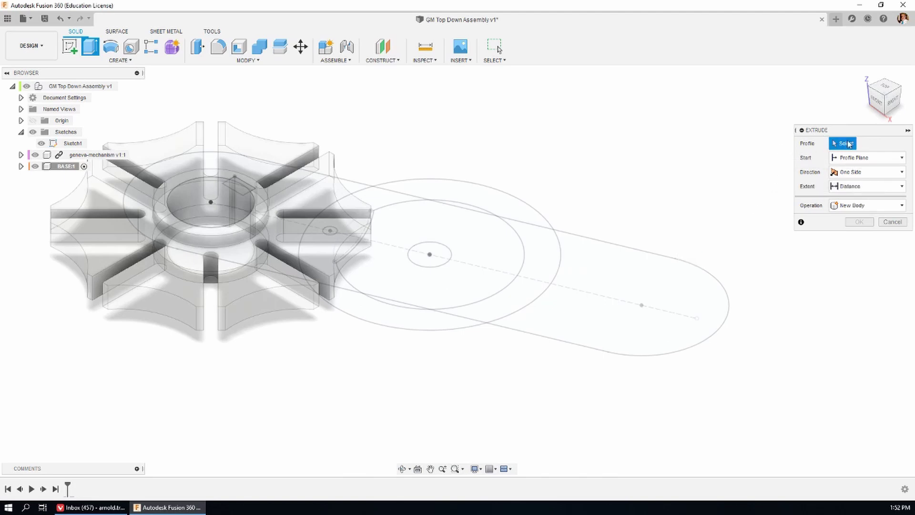
click(658, 279)
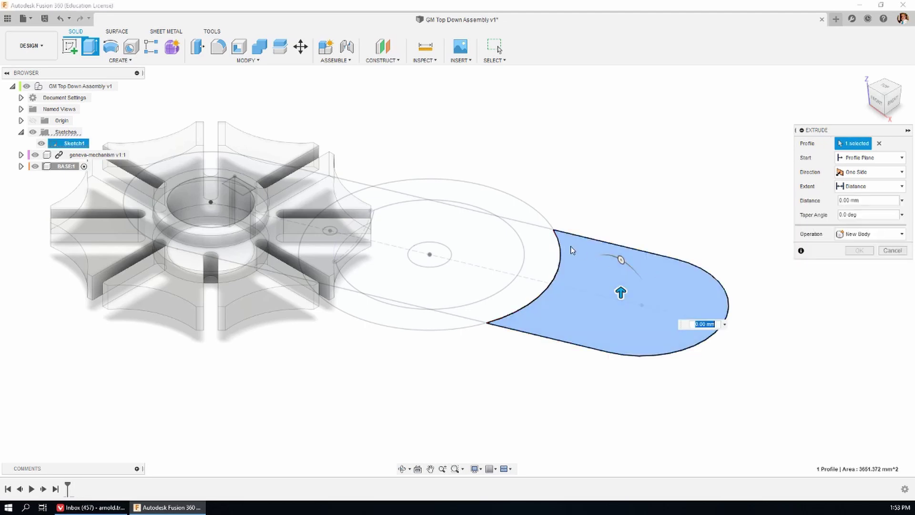
click(548, 255)
click(484, 248)
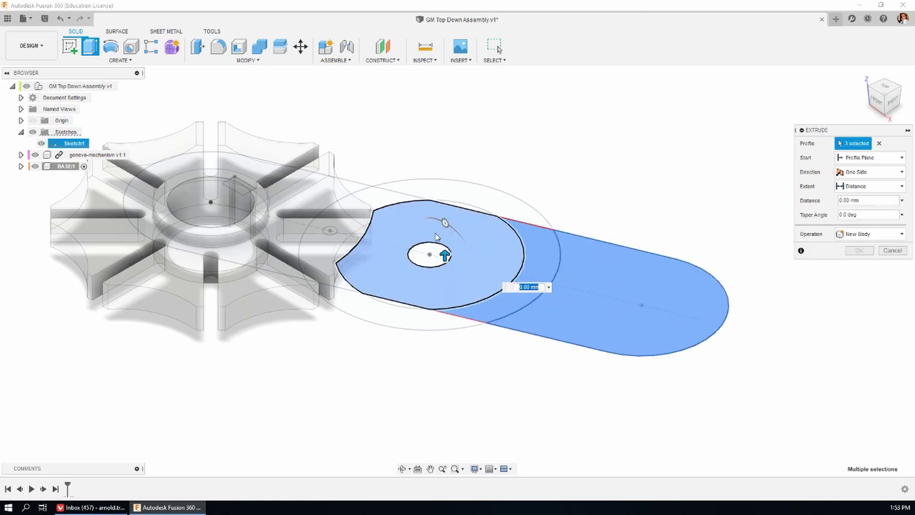
scroll(273, 237, up, 3)
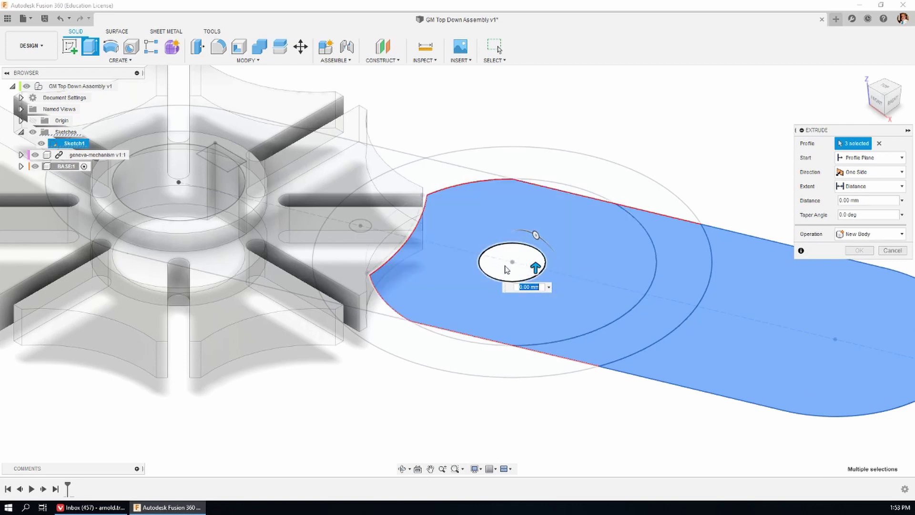
click(391, 237)
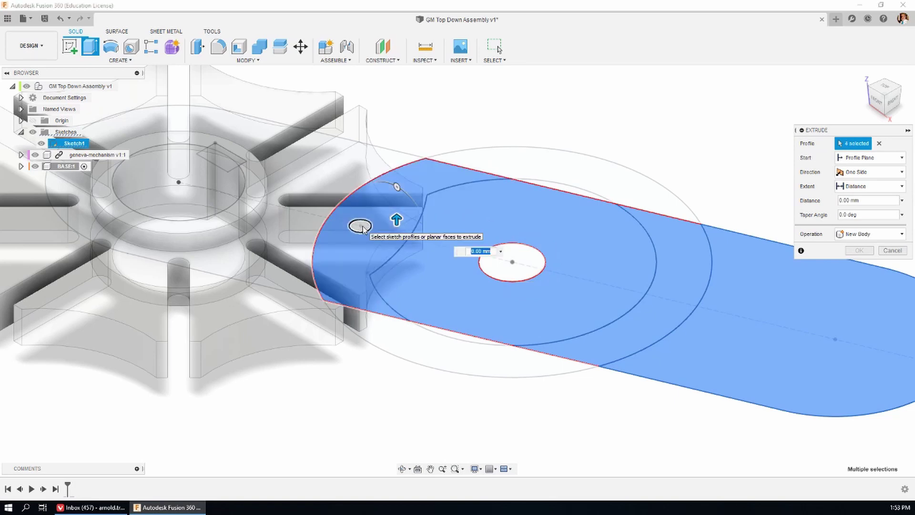
click(363, 228)
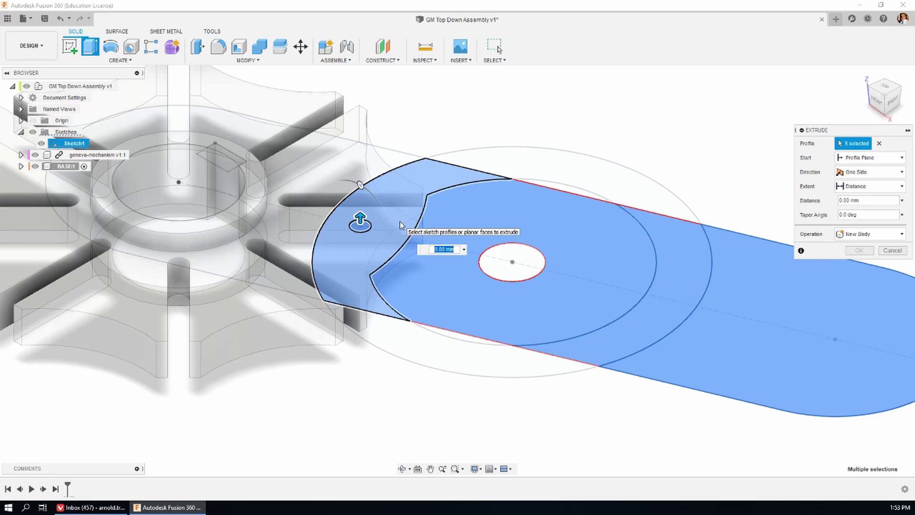
Add the large left slot region, the notched inner region and the ring around the hole
click(320, 164)
scroll(286, 162, up, 3)
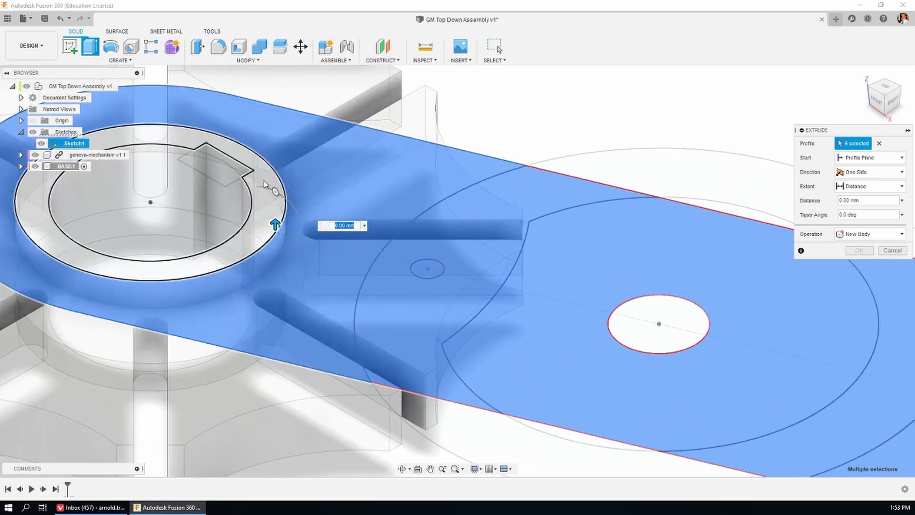
click(263, 179)
scroll(436, 210, up, 2)
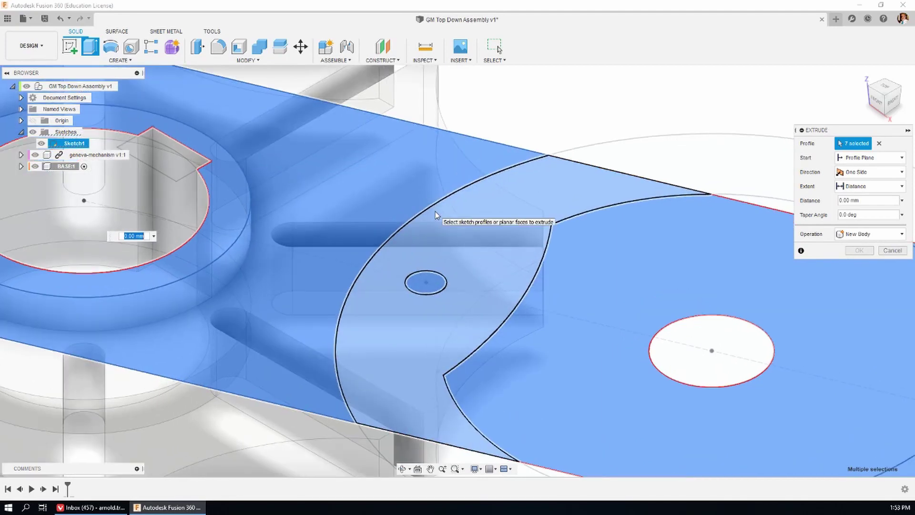
scroll(251, 144, down, 3)
scroll(252, 144, up, 3)
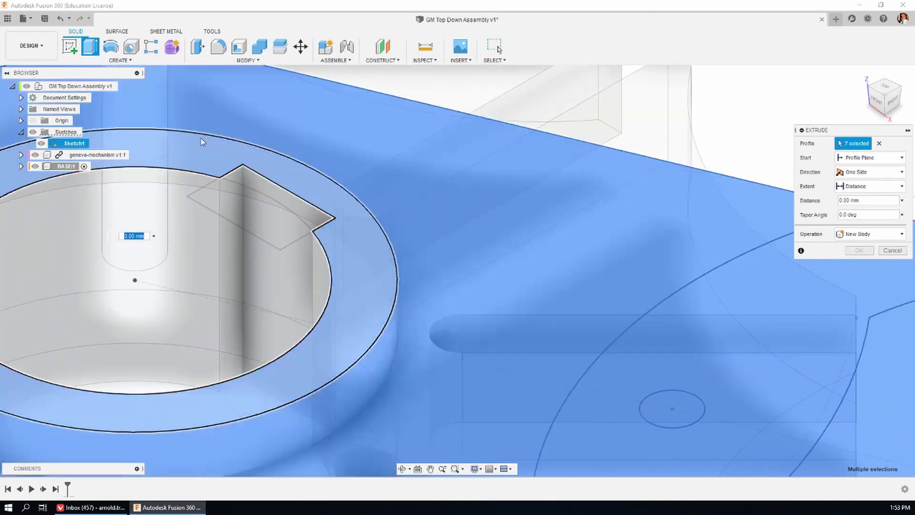
click(242, 176)
scroll(317, 158, up, 2)
scroll(317, 158, down, 4)
scroll(322, 160, down, 3)
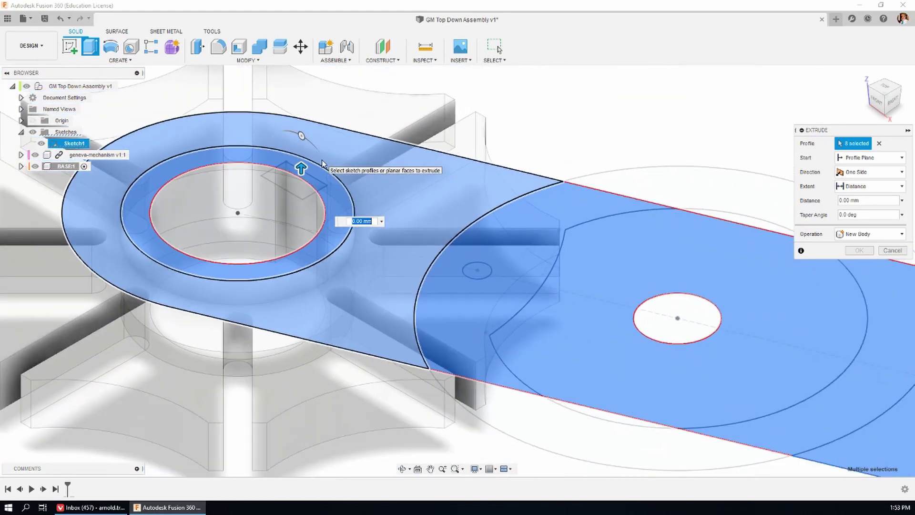
scroll(352, 265, down, 2)
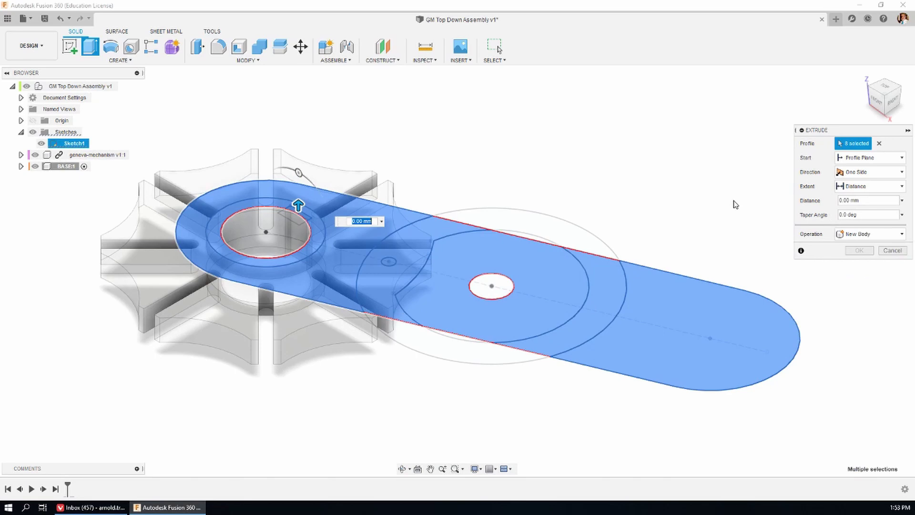
Set the extrusion to start from an offset plane at -25 mm
click(867, 172)
click(867, 173)
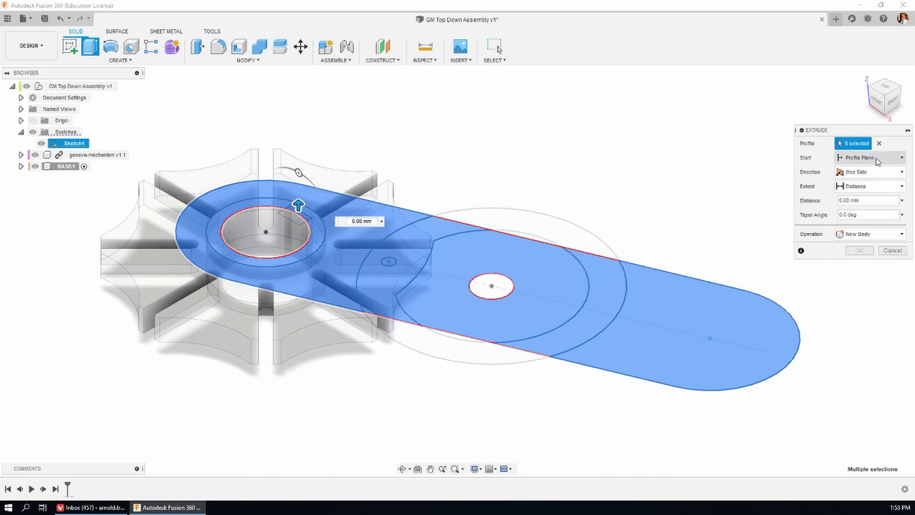
click(877, 160)
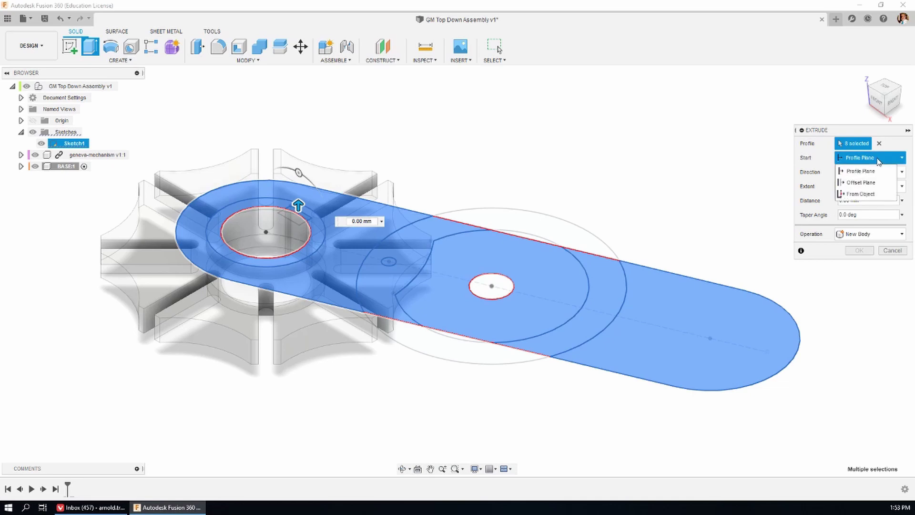
click(865, 183)
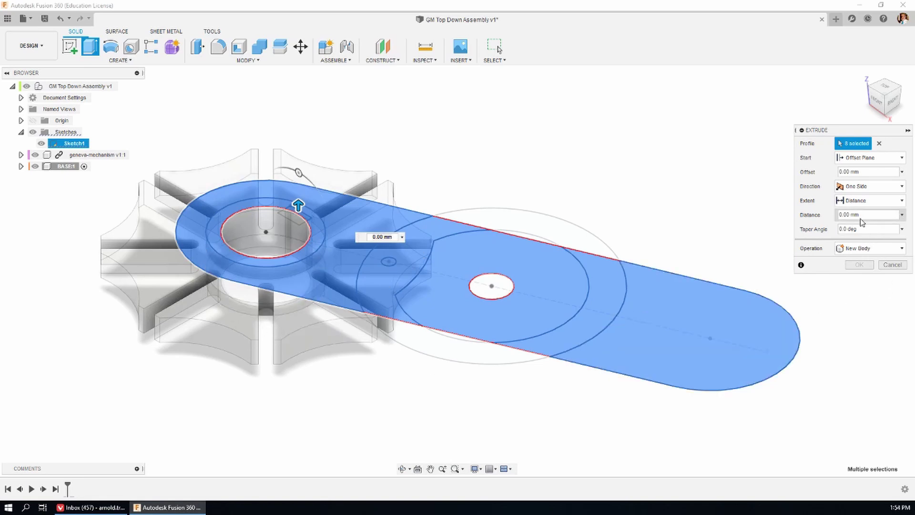
click(866, 173)
text(25)
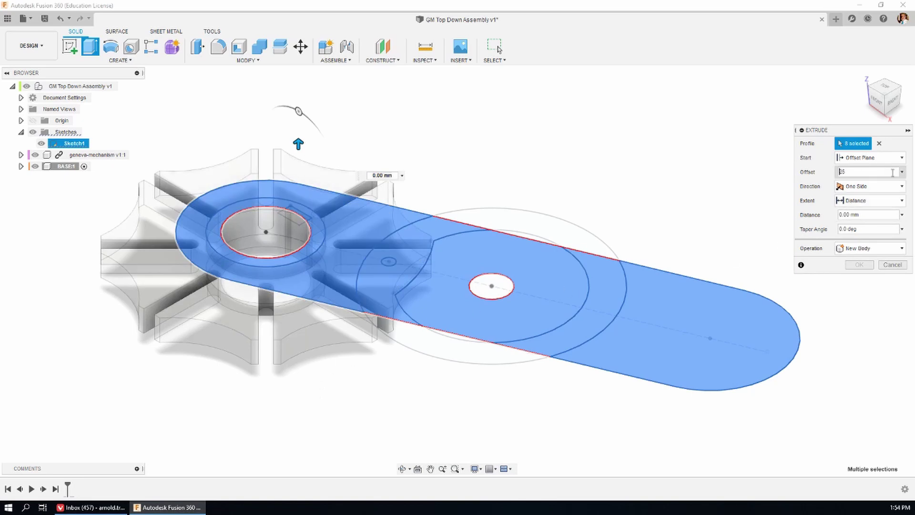
text(-)
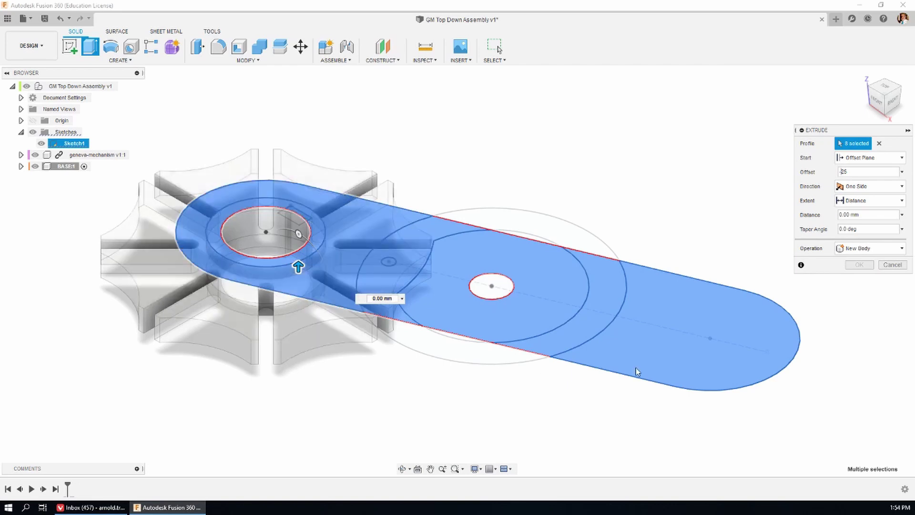
click(712, 364)
Set the extrusion distance to -10 mm and create the plate as a new body
triple_click(861, 215)
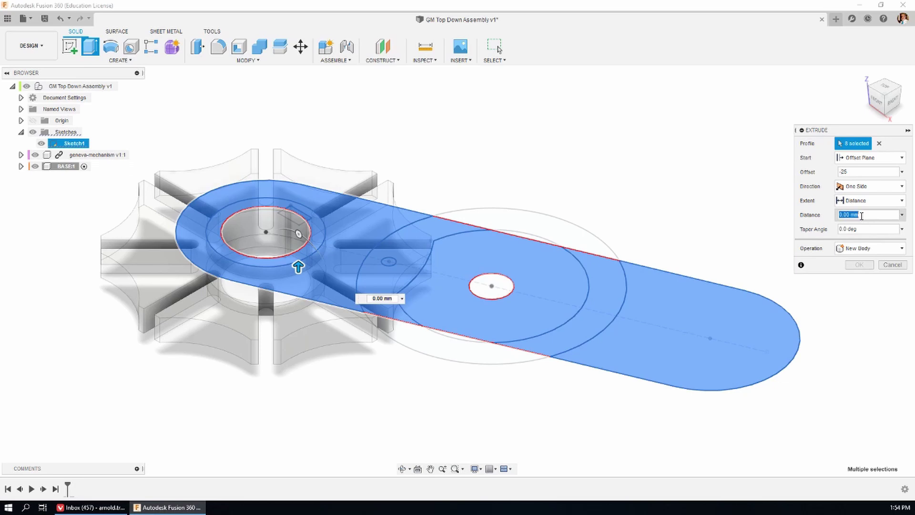
key(BackSpace)
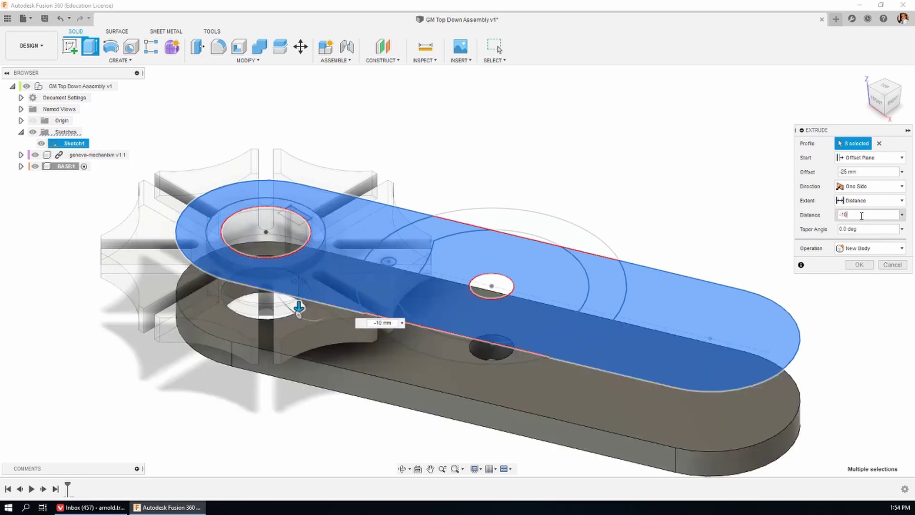
text(-10)
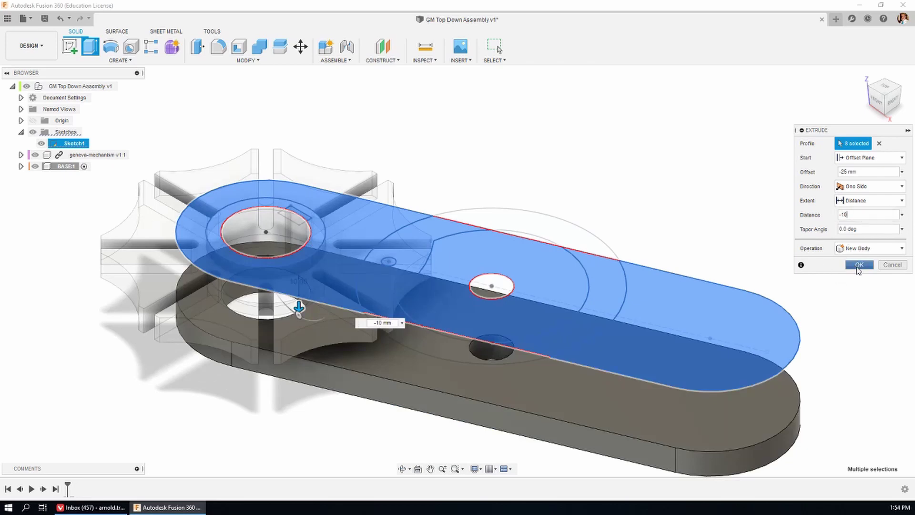
click(859, 264)
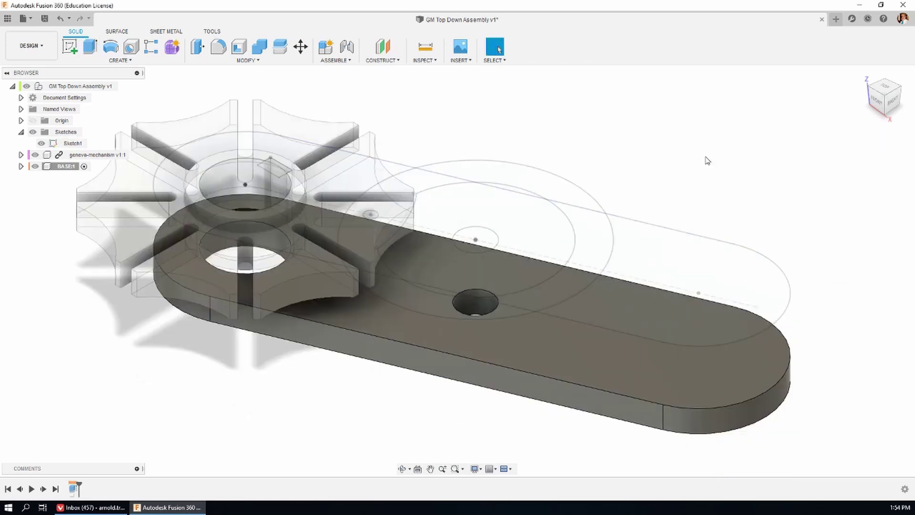
Fillet the plate's top and bottom outer edge chains with a 2 mm radius
click(218, 47)
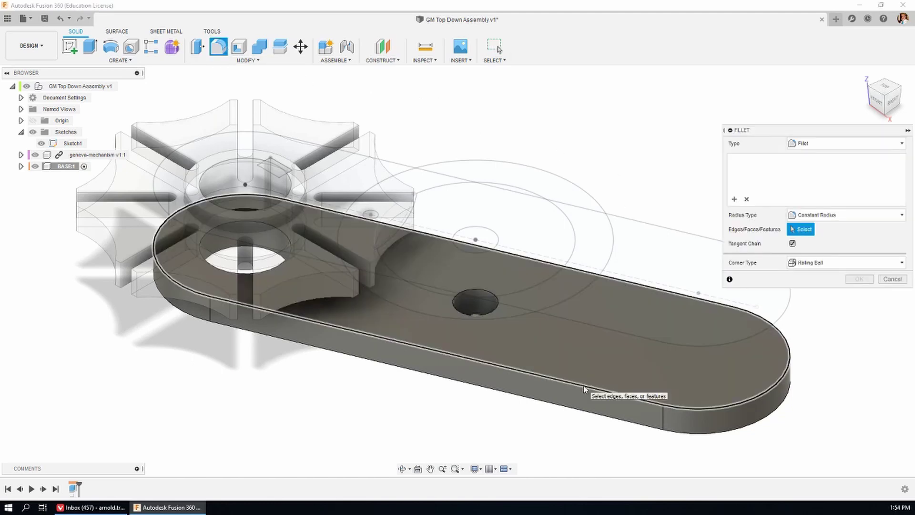
click(583, 385)
click(584, 420)
text(2)
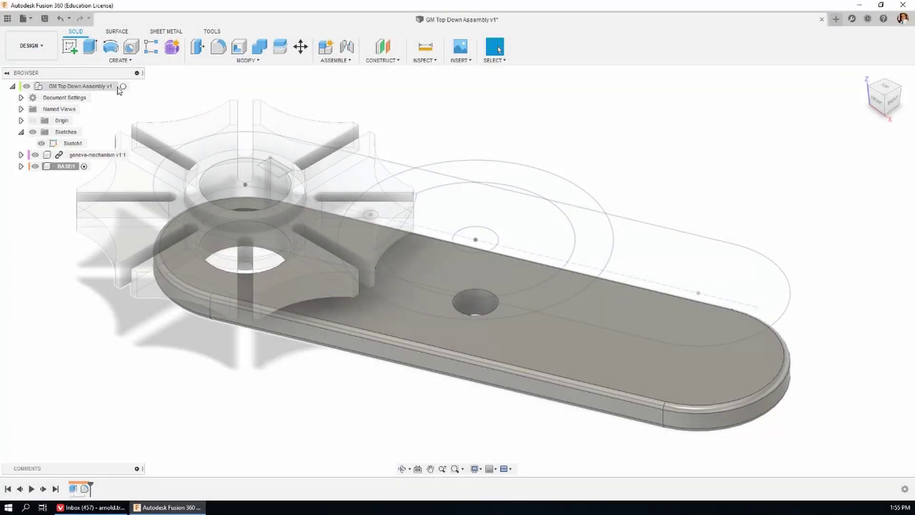
Activate the top-level assembly and orbit the model to a slightly raised angle
click(123, 87)
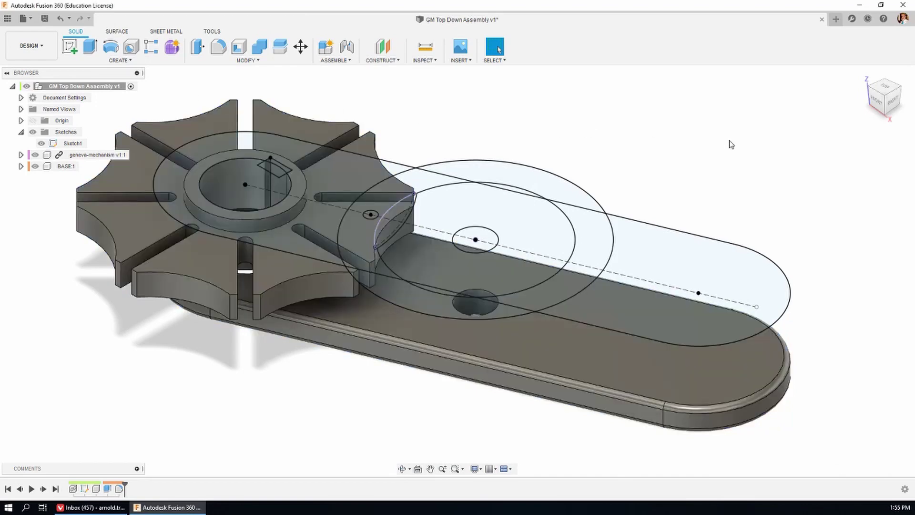
scroll(731, 145, down, 2)
mouse_move(719, 157)
shift+middle_down()
mouse_move(717, 124)
mouse_move(719, 147)
shift+middle_up()
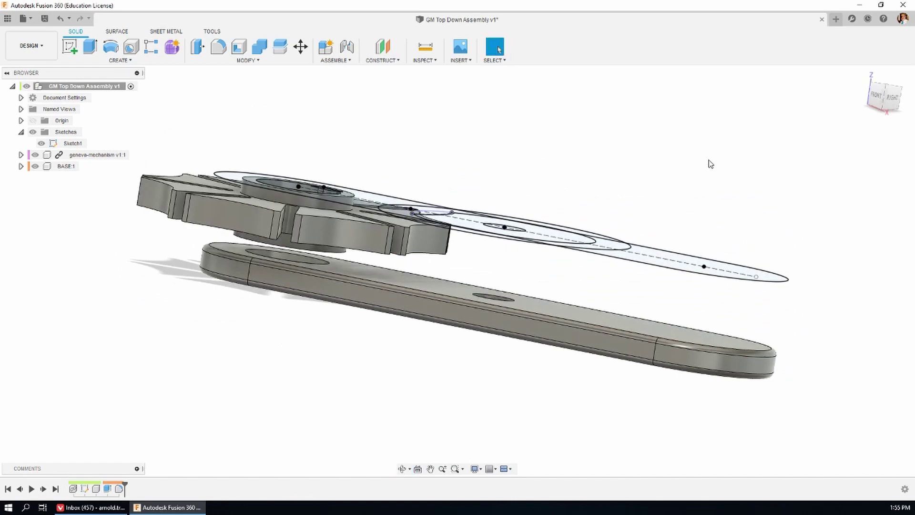
shift+middle_drag(654, 147, 519, 114)
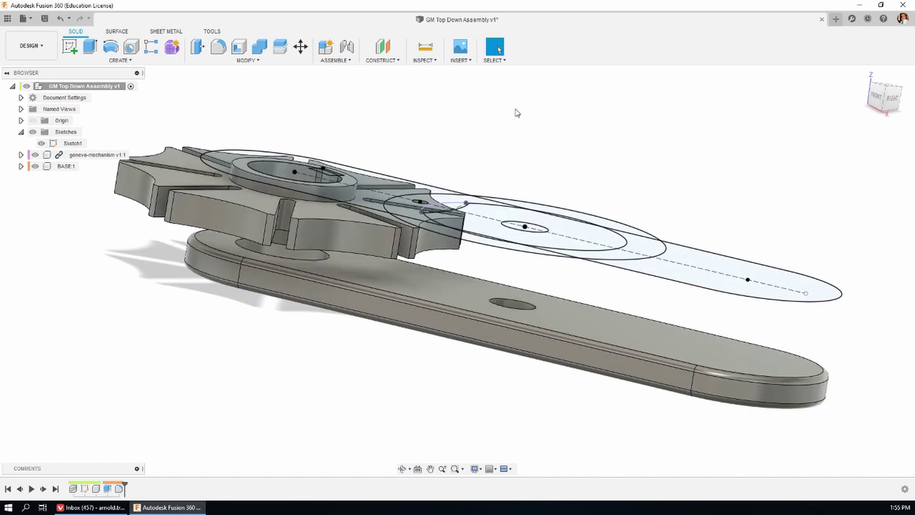
right_click(107, 88)
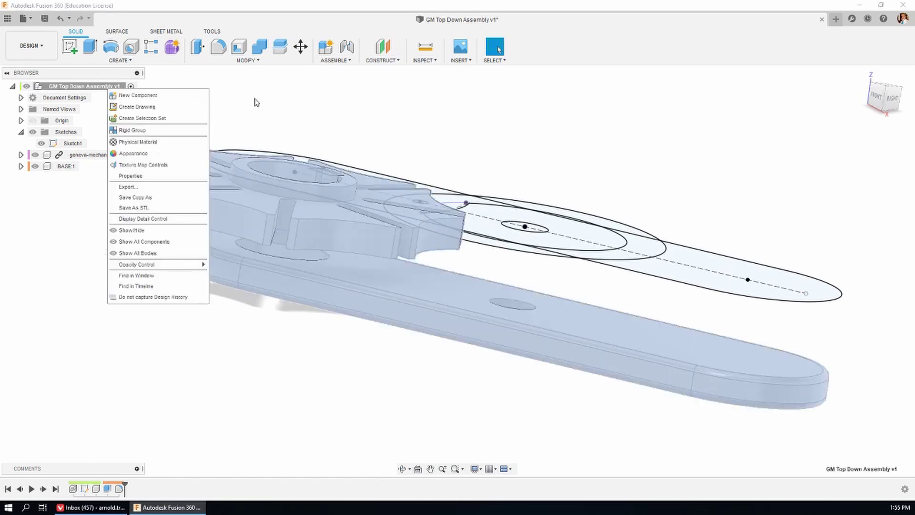
click(333, 104)
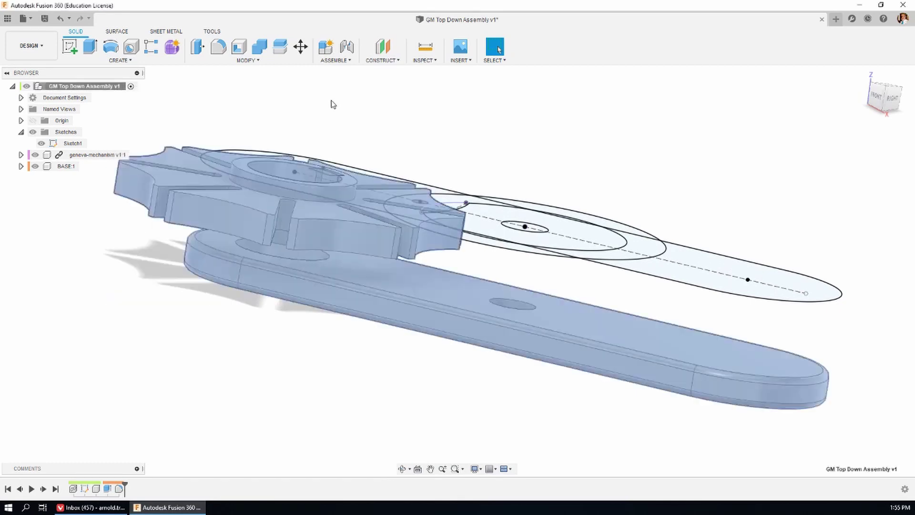
Create a new active component named SHAFT and return to the home view
click(336, 60)
key(Escape)
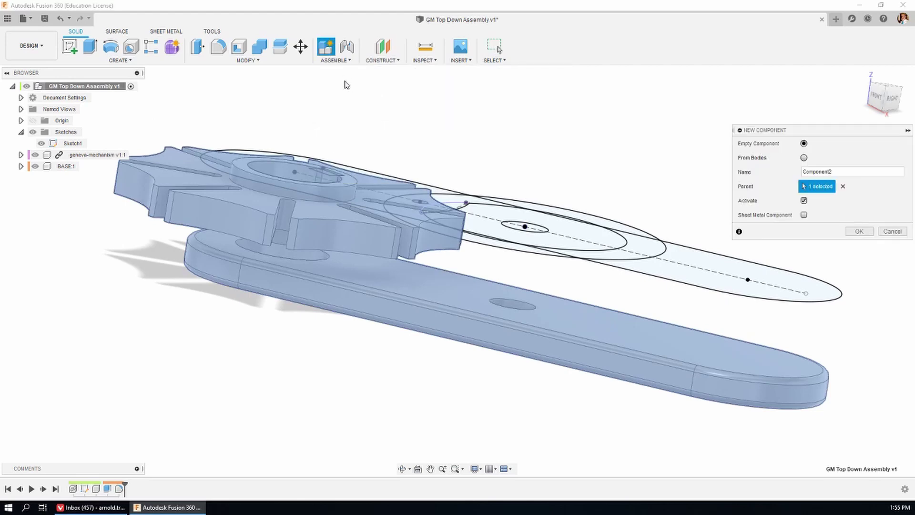
double_click(850, 174)
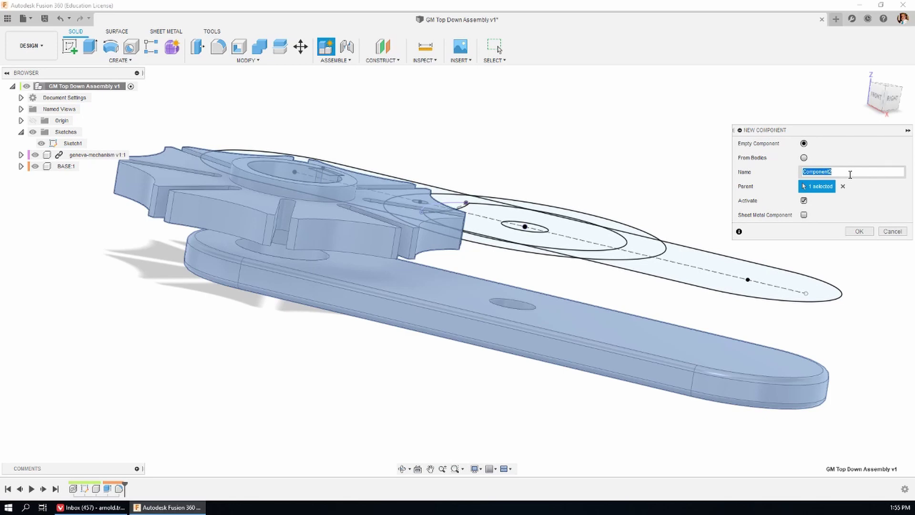
text(SHAFT)
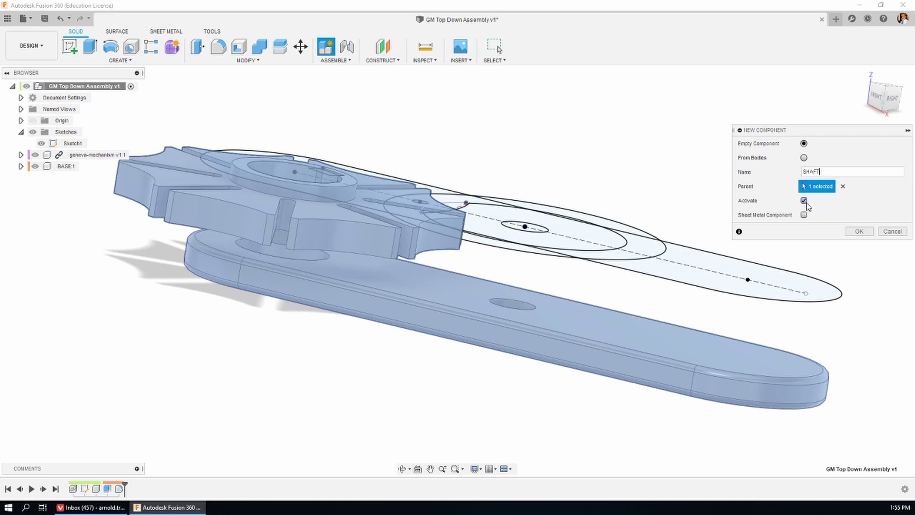
click(859, 232)
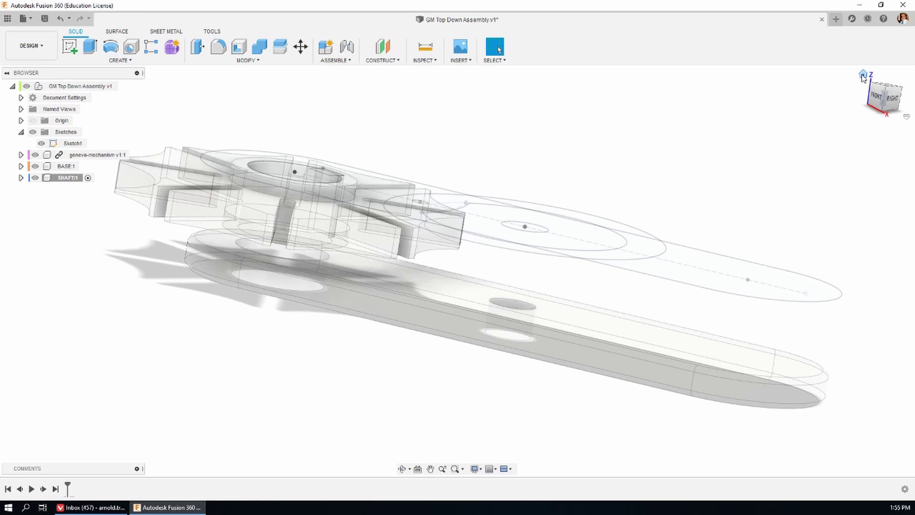
click(863, 75)
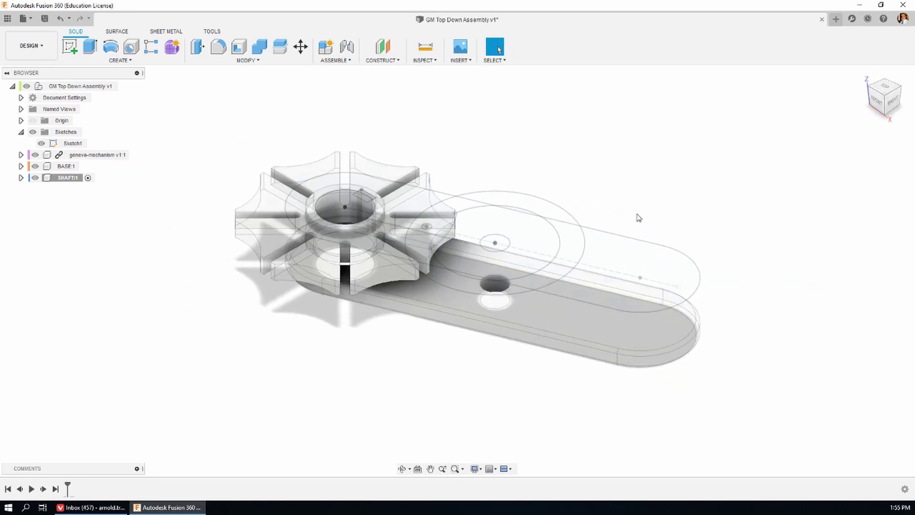
Extrude the wheel's centre profile -35 mm as the shaft cylinder, checking it from the front
scroll(638, 217, up, 2)
key(e)
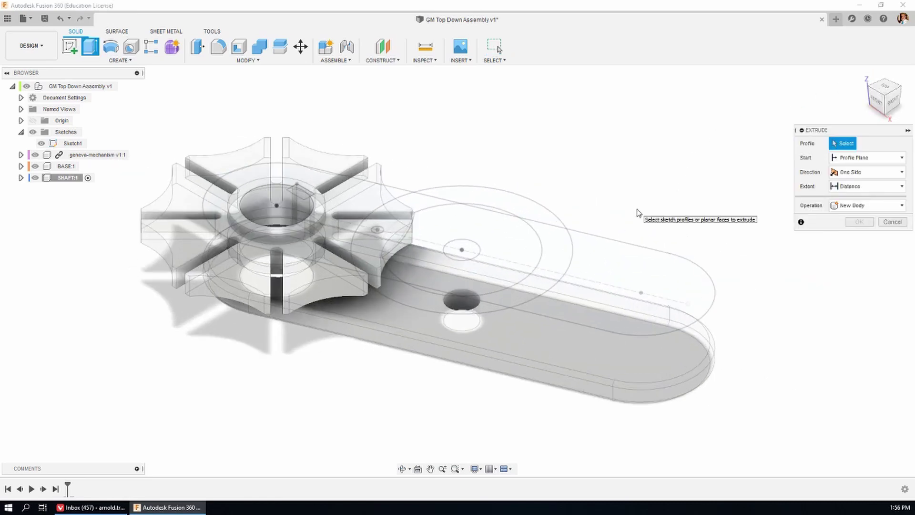
scroll(222, 139, up, 3)
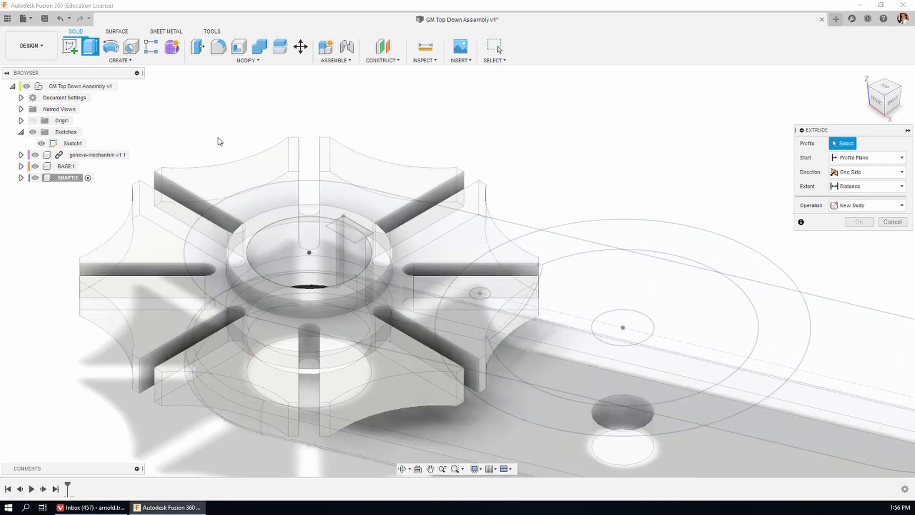
click(287, 248)
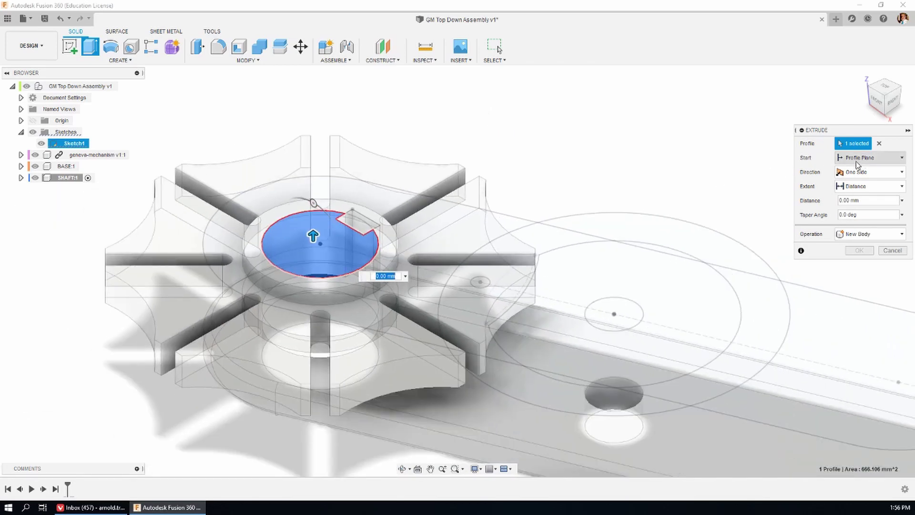
click(864, 201)
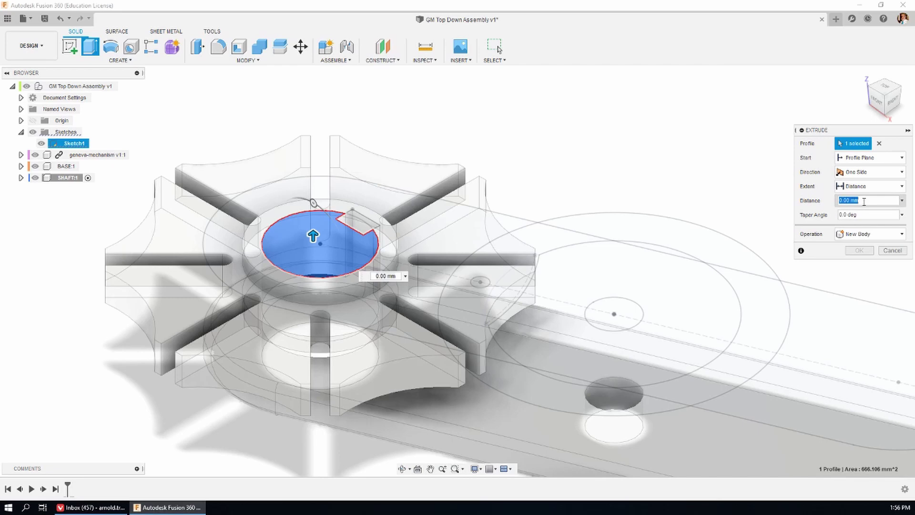
text(-35)
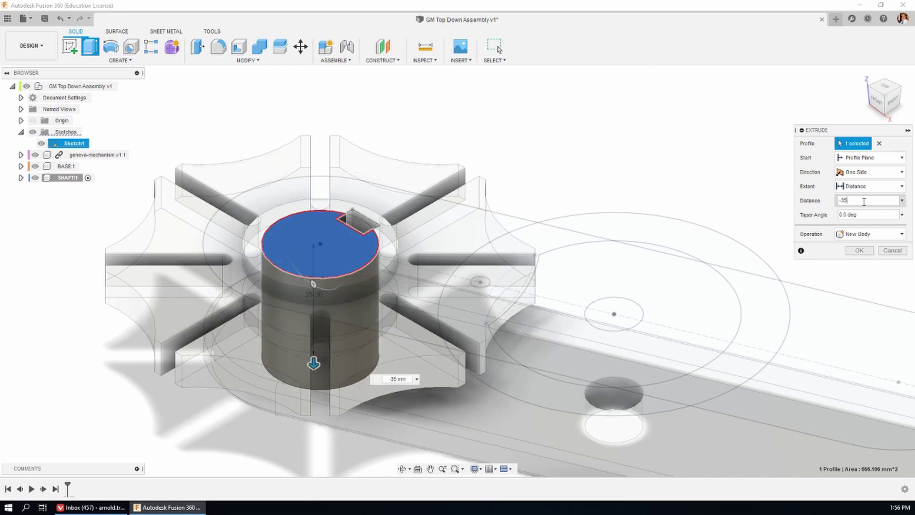
click(861, 251)
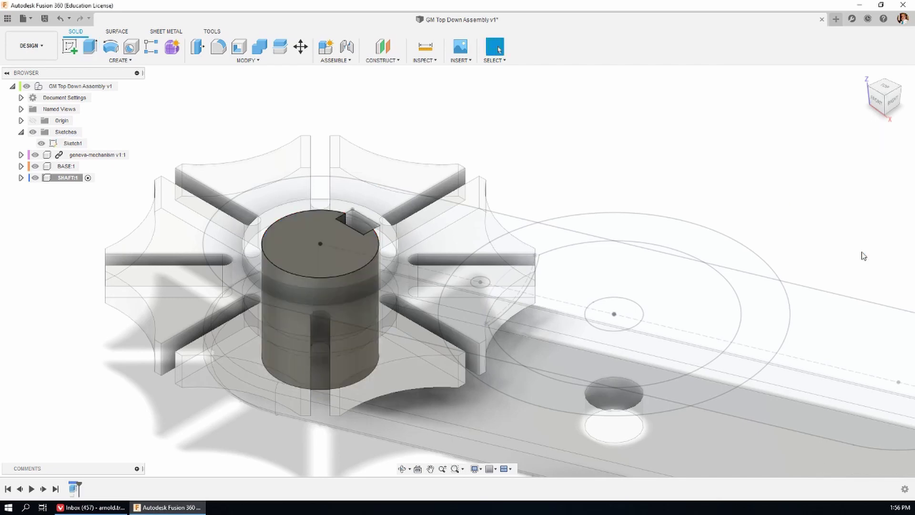
click(876, 103)
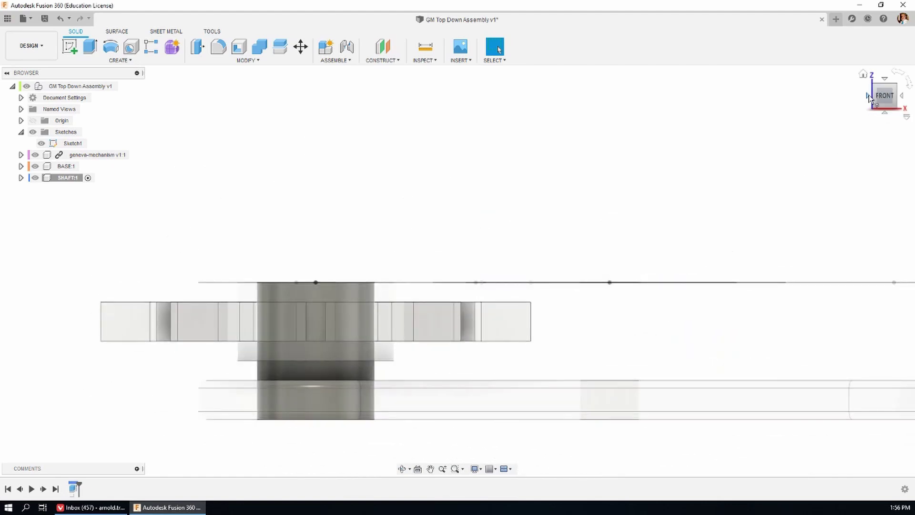
click(895, 89)
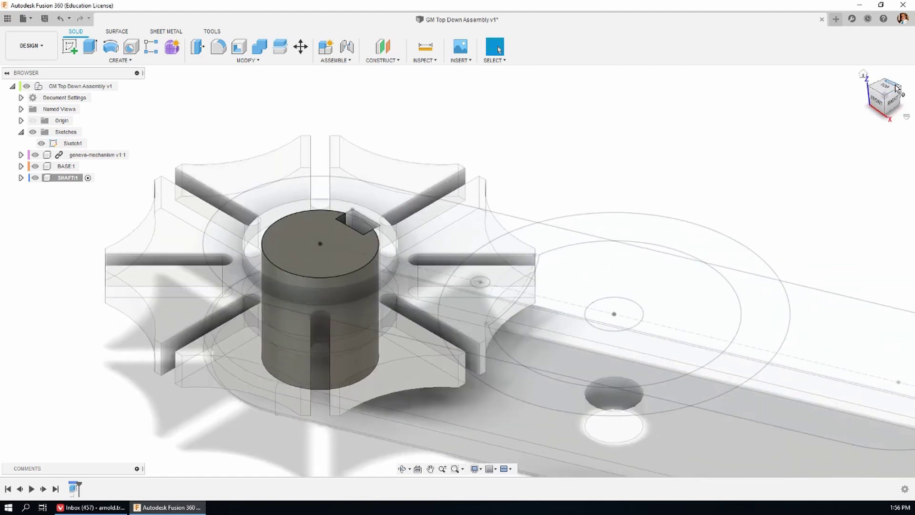
Activate GM Top Down Assembly v1 and turn on Component Color Cycling for wheel, base and shaft
click(123, 85)
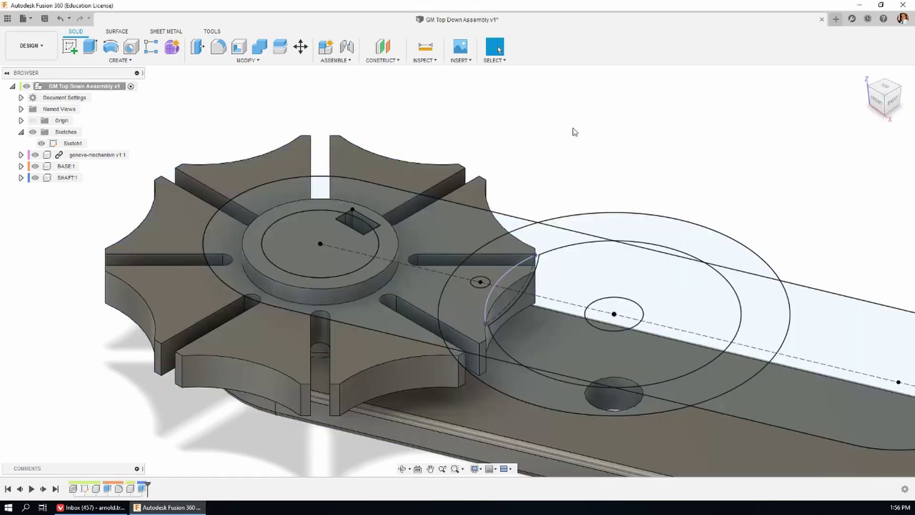
scroll(434, 142, down, 3)
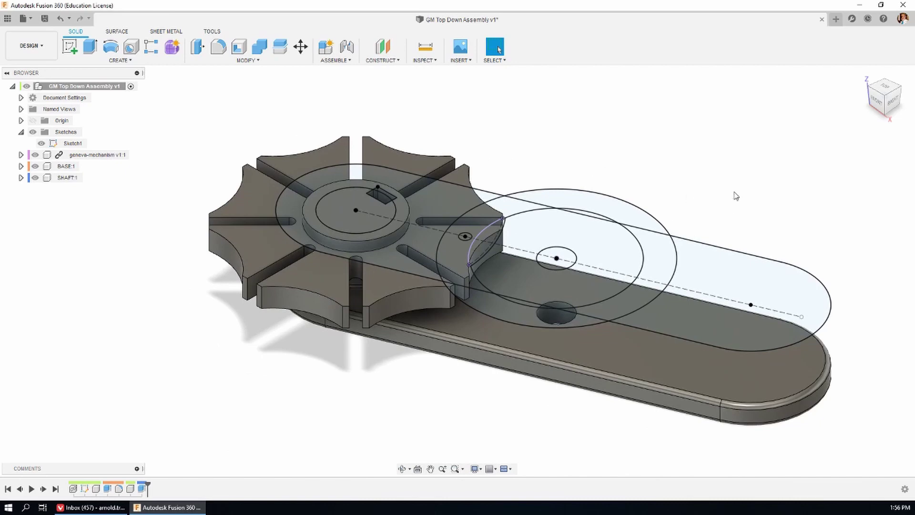
scroll(734, 195, up, 2)
click(422, 61)
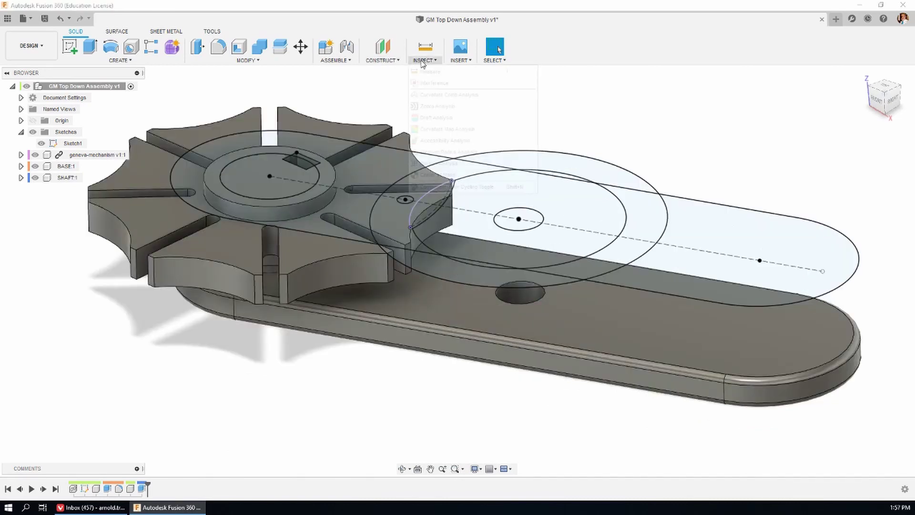
click(478, 187)
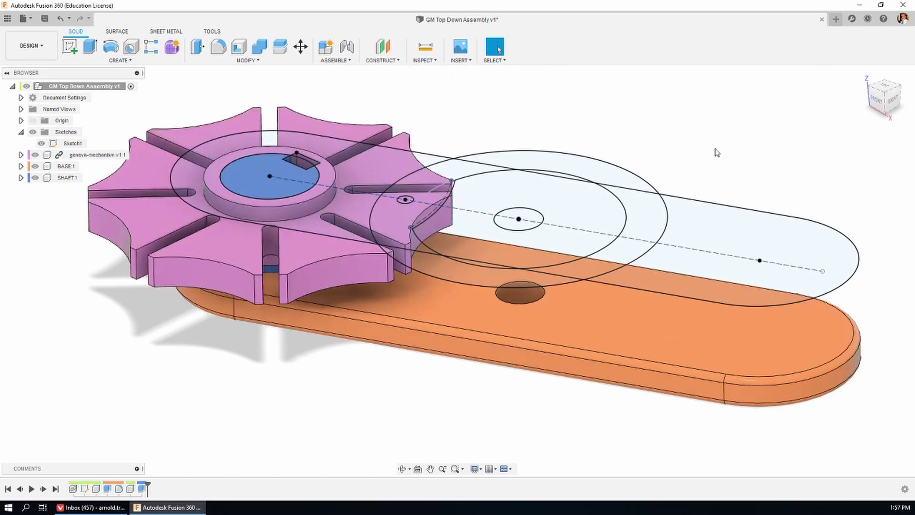
scroll(719, 157, down, 2)
shift+middle_drag(707, 160, 717, 135)
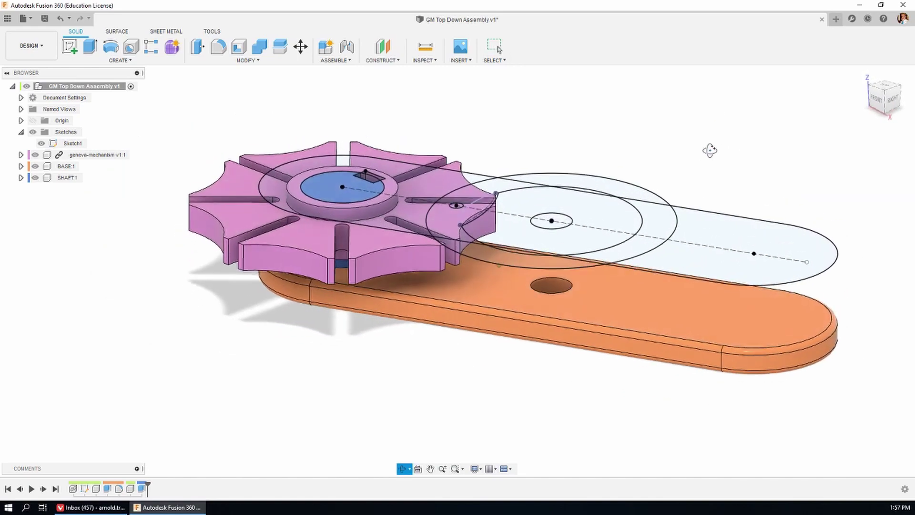
Create a new component named DRIVE WHEEL
click(341, 62)
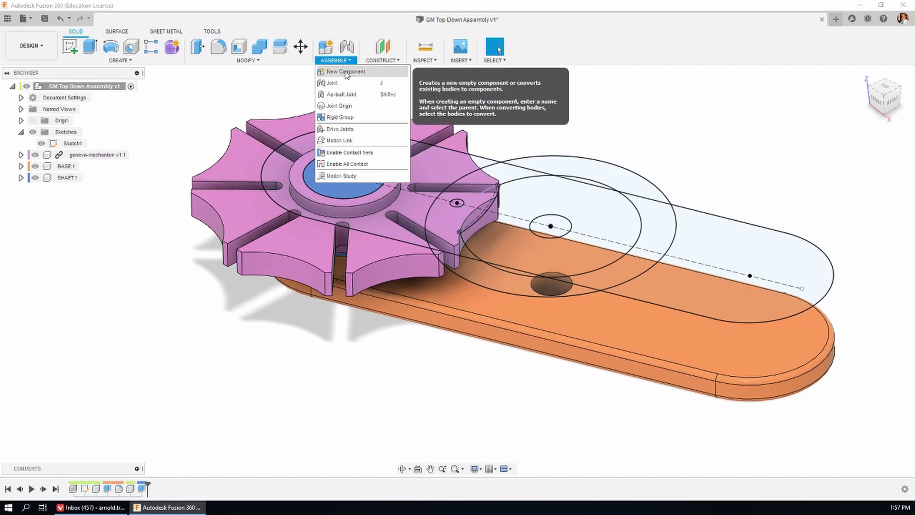
click(344, 71)
double_click(837, 172)
text(Component3)
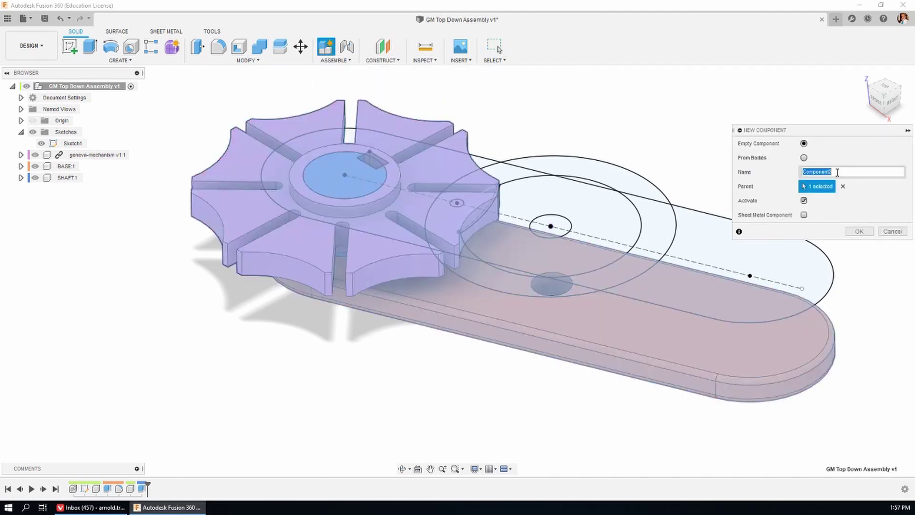
double_click(837, 172)
text(DRIVE WHEEL)
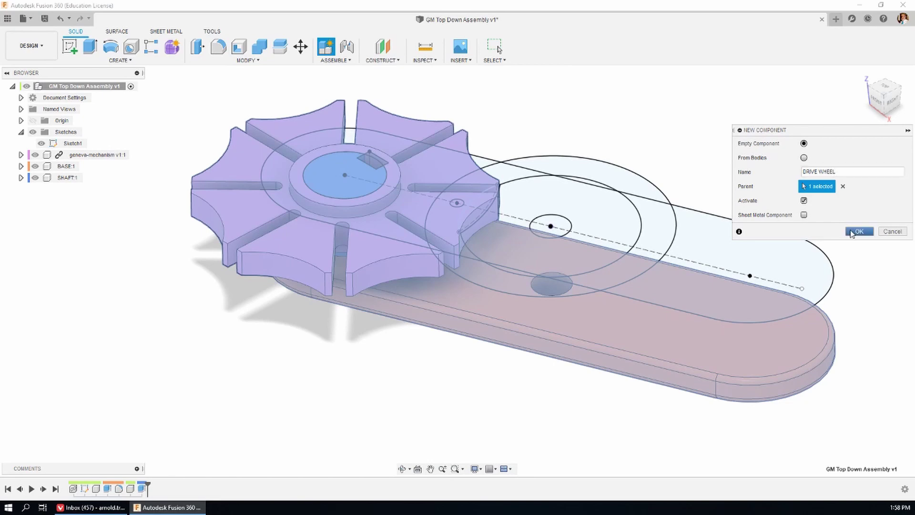
click(857, 231)
Extrude the small Ø15 circle -35 mm into a pin cylinder, checking the front and home views
key(e)
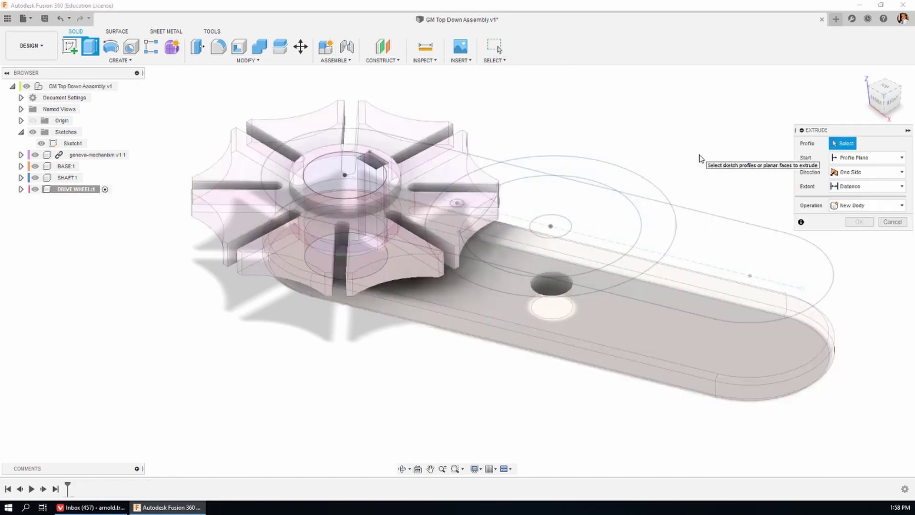
click(560, 224)
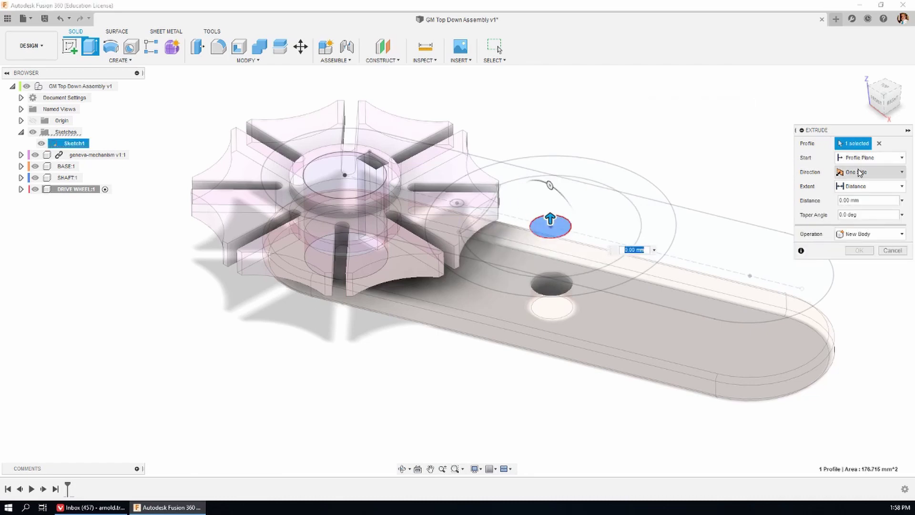
click(863, 200)
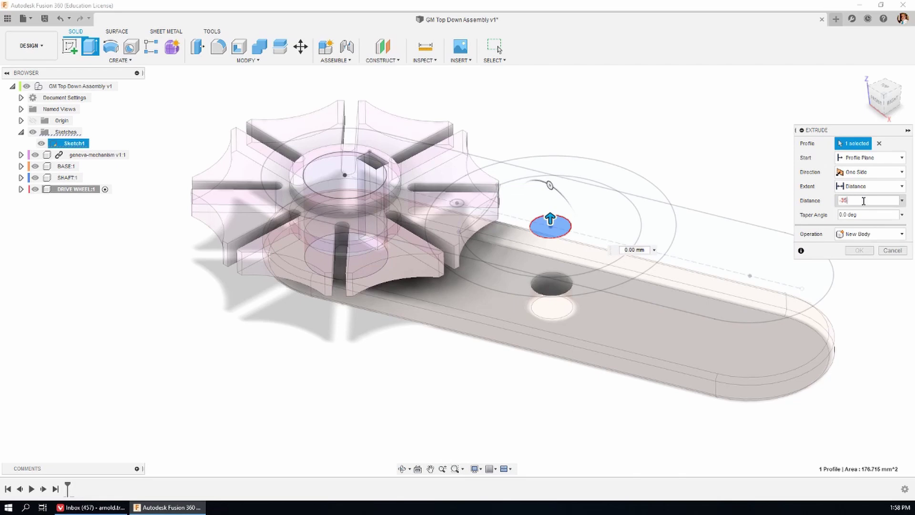
click(859, 250)
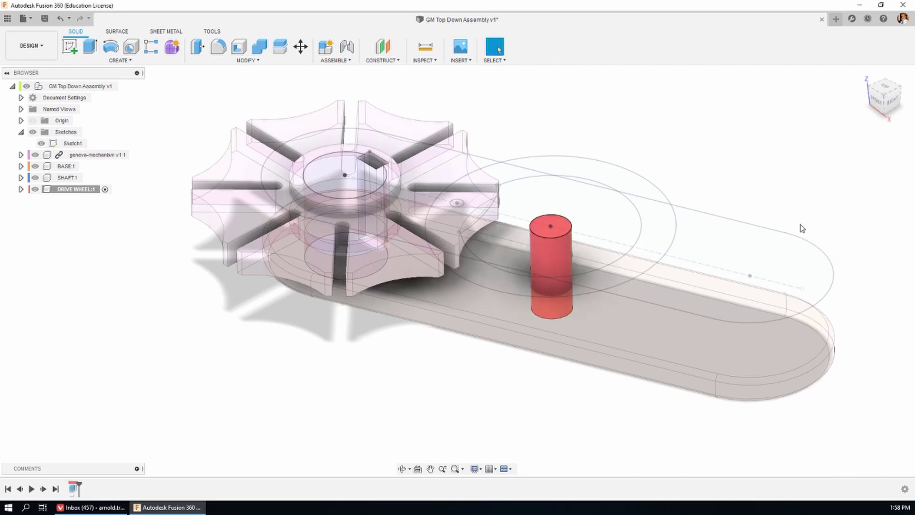
click(876, 103)
click(862, 74)
scroll(575, 251, up, 3)
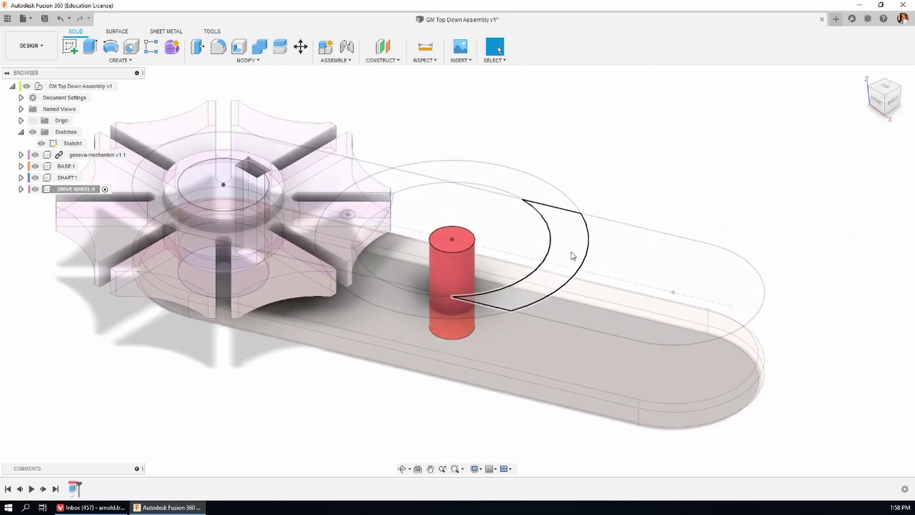
Start an extrusion of the profile around the shaft plus the thin top and bottom slivers
key(e)
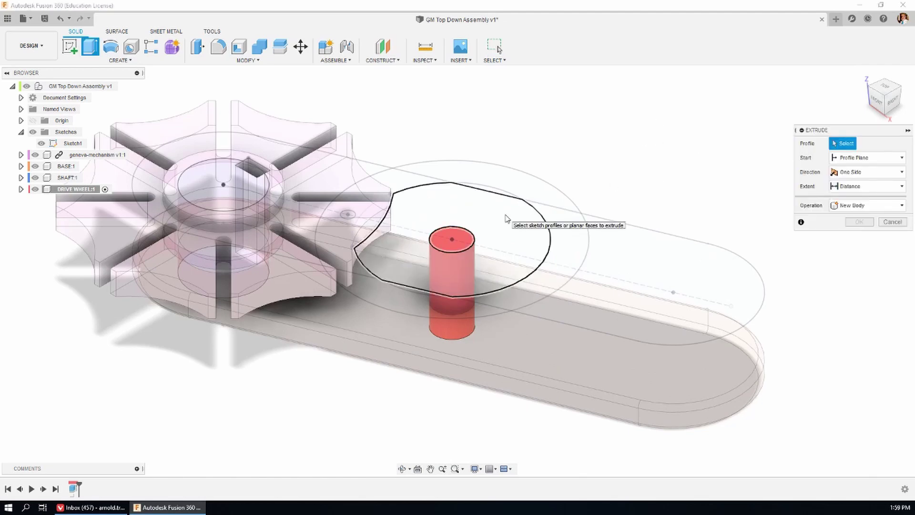
click(504, 219)
scroll(504, 218, up, 1)
scroll(504, 215, up, 2)
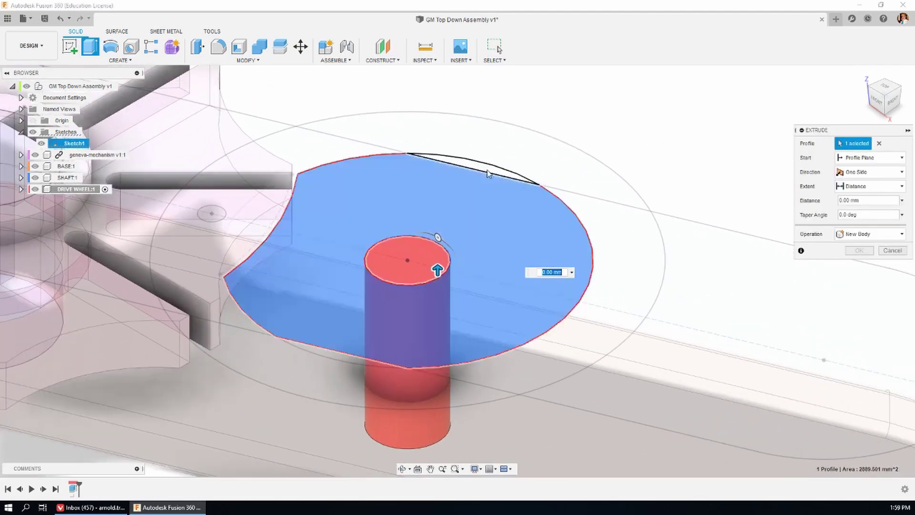
click(499, 169)
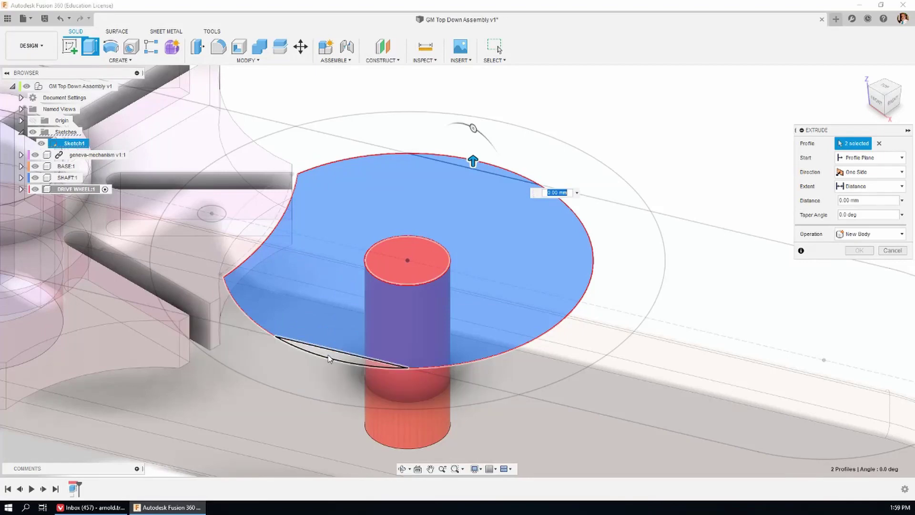
click(327, 357)
scroll(619, 206, down, 2)
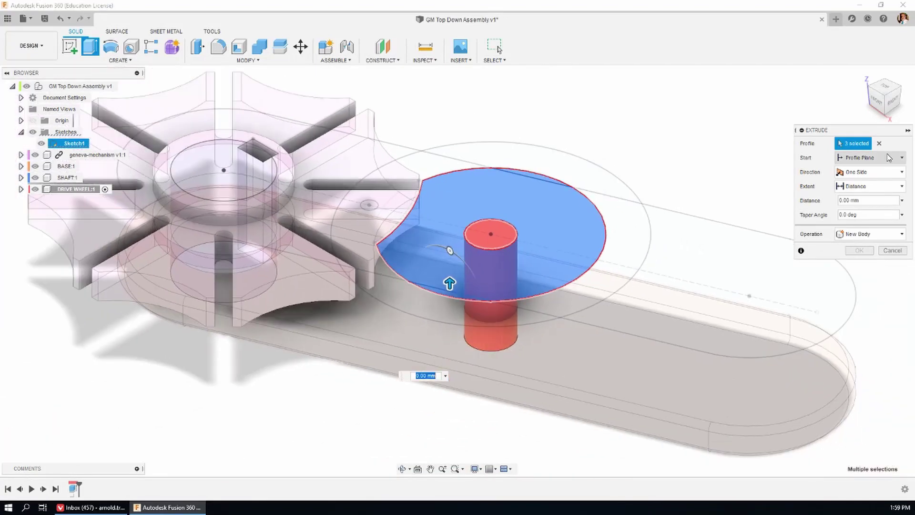
Extrude them 10 mm from an Offset Plane at -15 mm, joined to the body
click(883, 158)
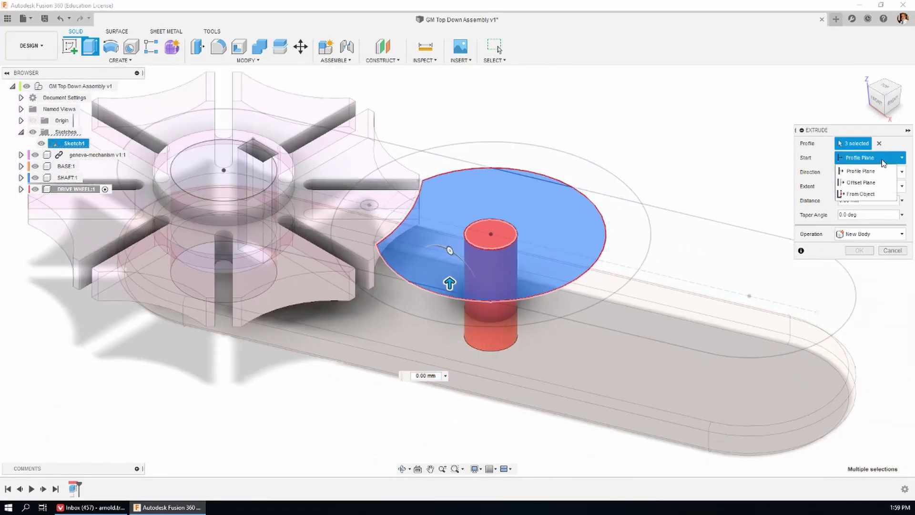
click(864, 185)
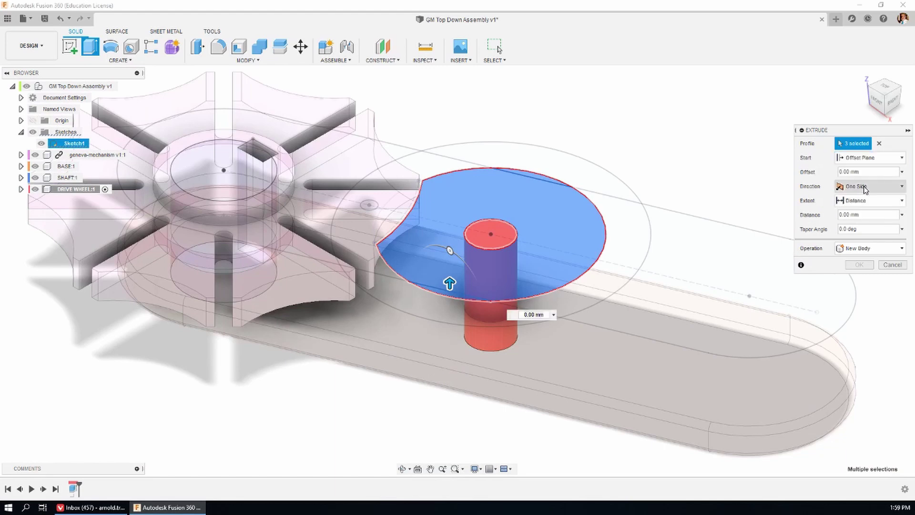
click(879, 105)
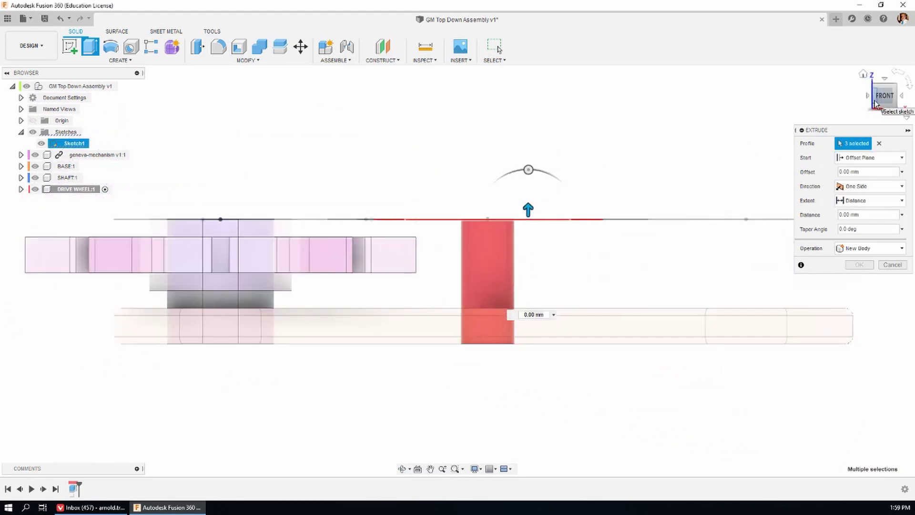
click(864, 74)
scroll(611, 247, up, 3)
click(862, 173)
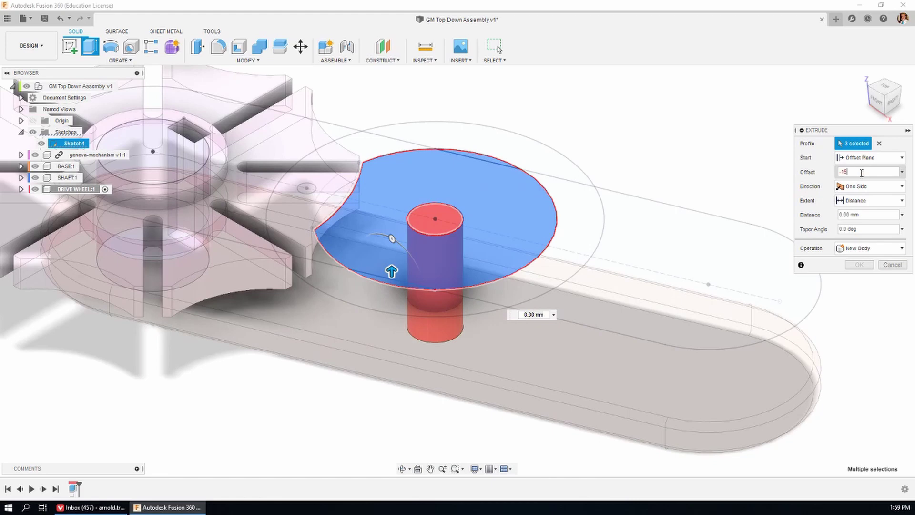
click(862, 215)
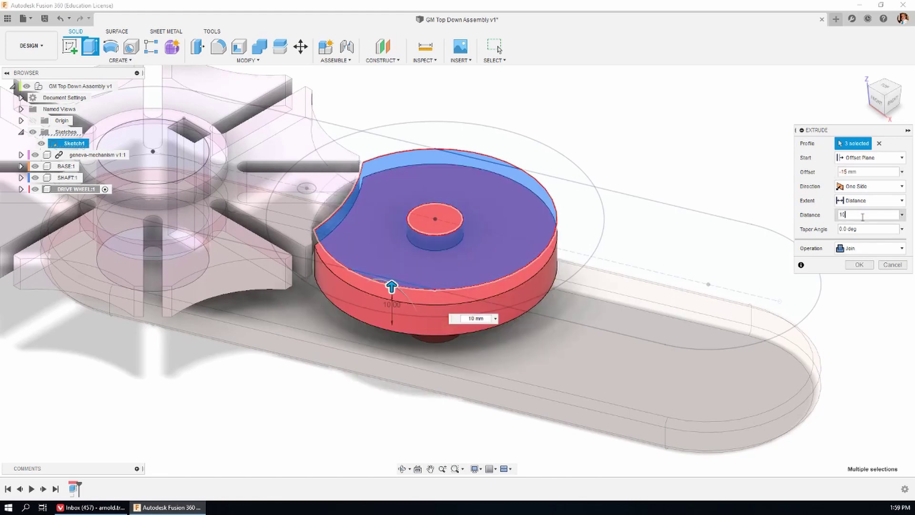
click(859, 264)
click(879, 100)
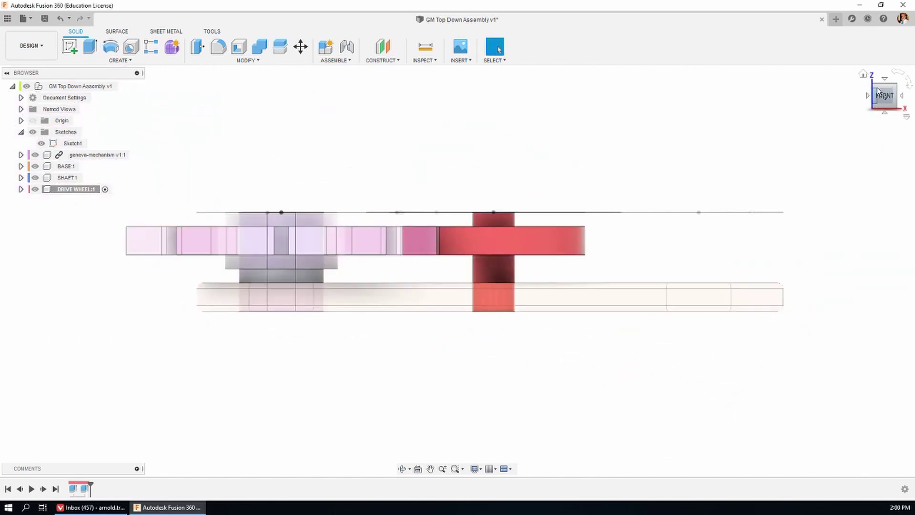
click(864, 75)
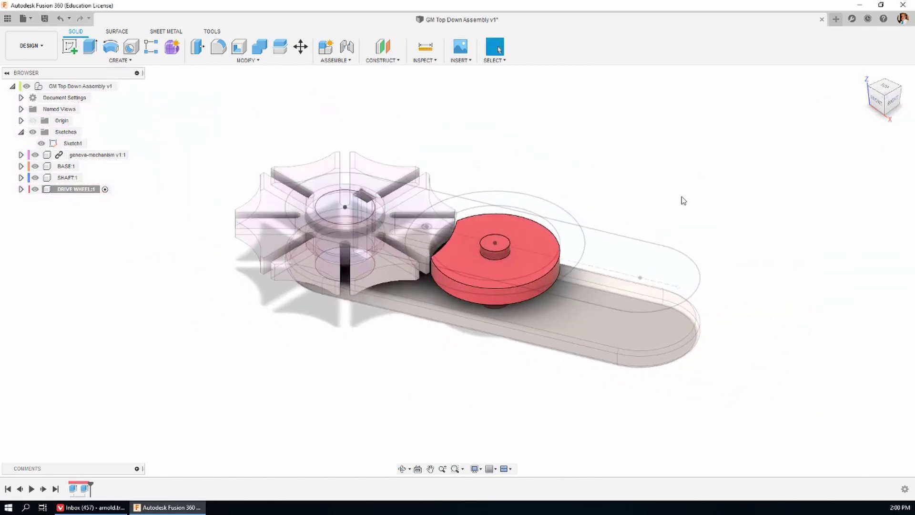
Select the nine ring, circle and crescent profiles for a new extrusion
scroll(681, 205, up, 5)
key(e)
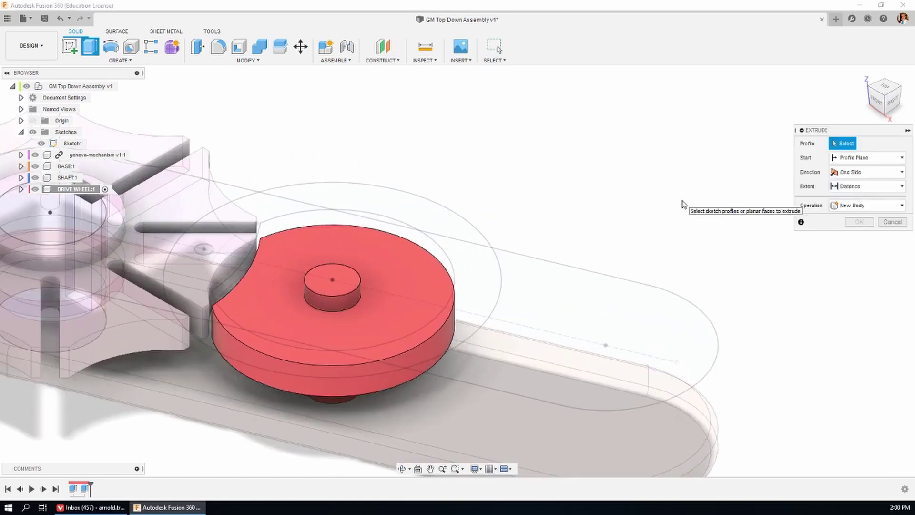
click(447, 216)
click(469, 276)
click(287, 371)
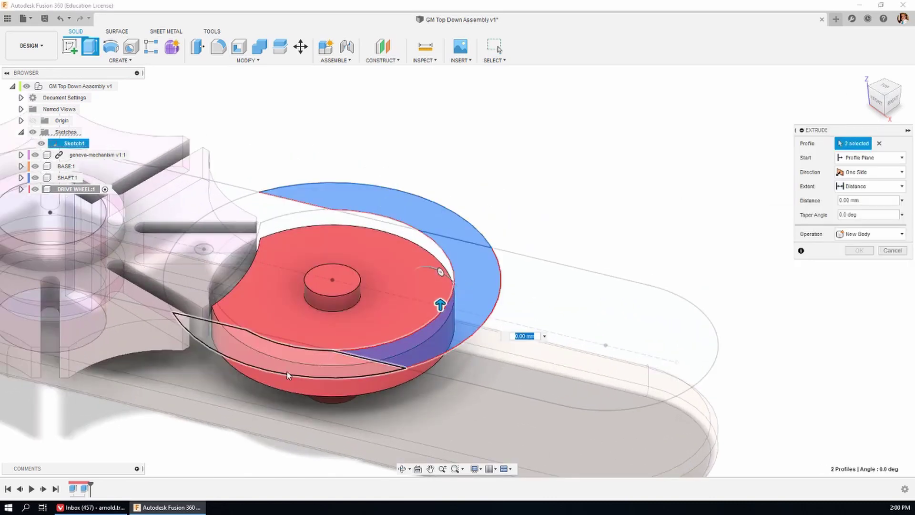
click(185, 284)
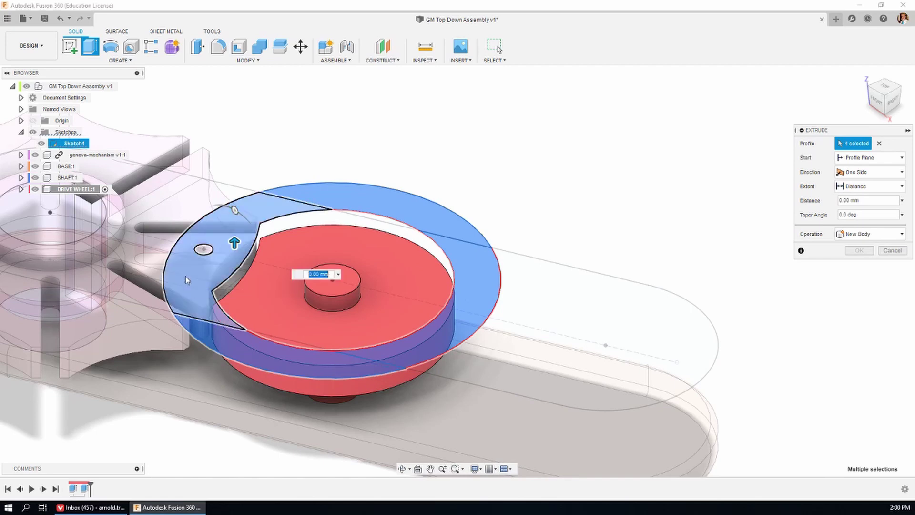
click(204, 250)
click(336, 282)
click(409, 282)
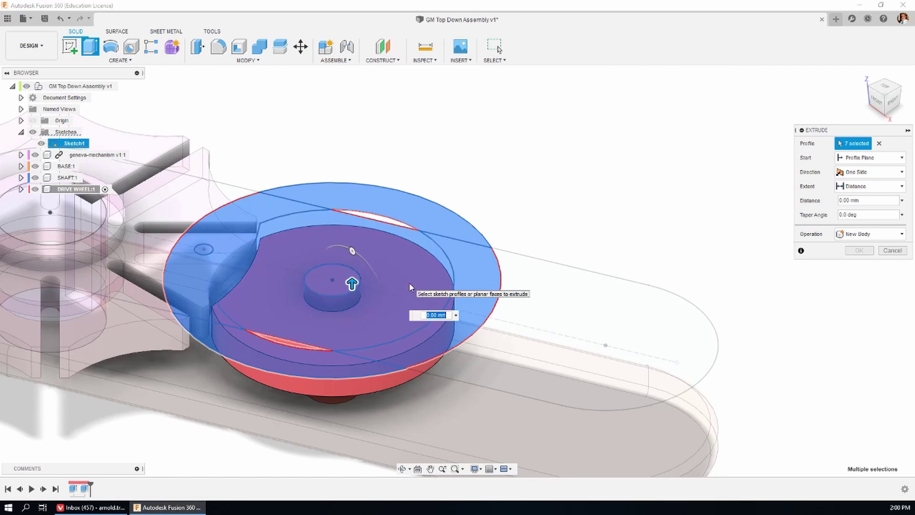
click(381, 220)
click(288, 334)
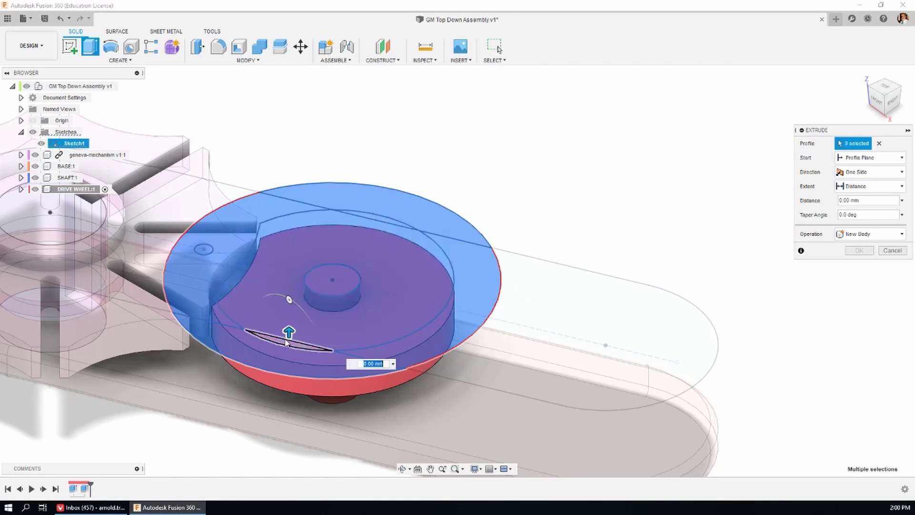
Extrude them -10 mm from a -15 mm Offset Plane with the Join operation
click(882, 158)
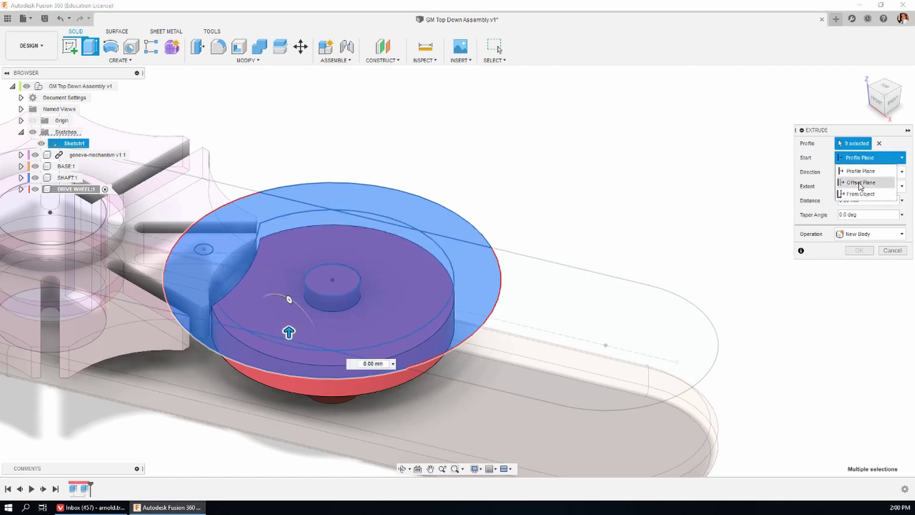
click(860, 183)
click(873, 171)
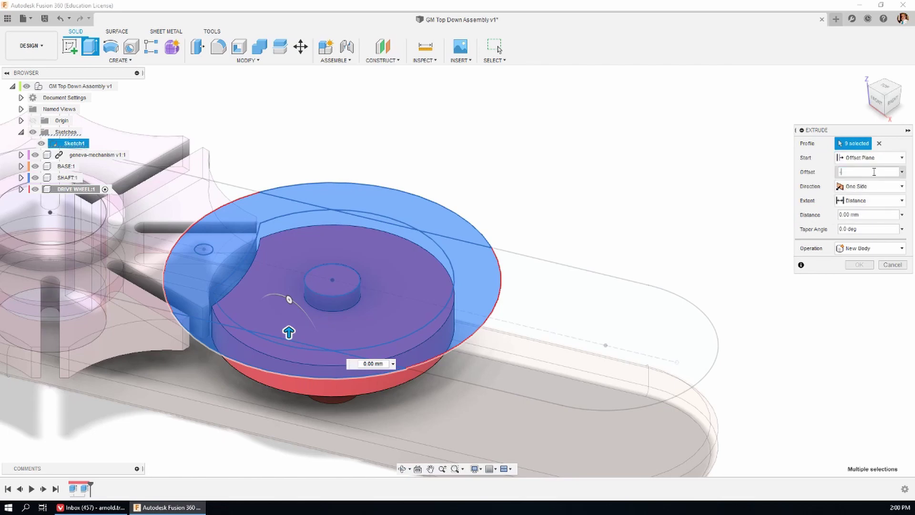
key(Tab)
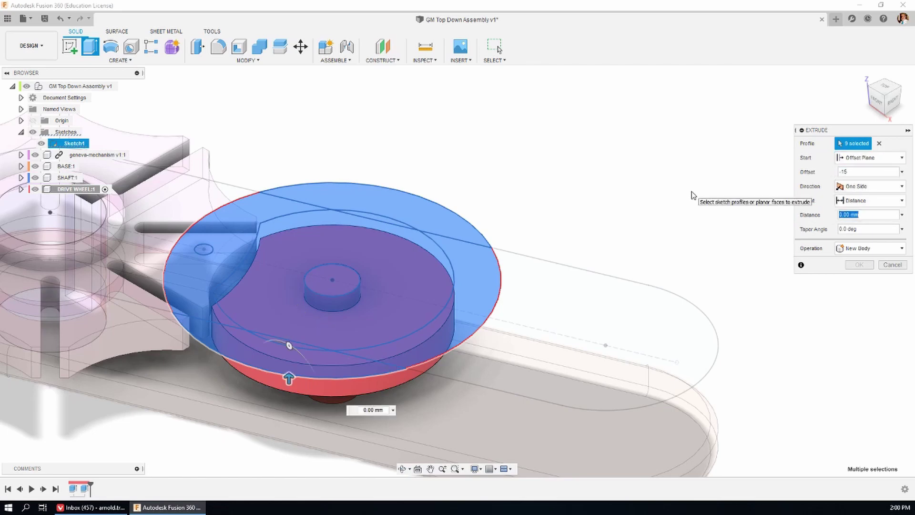
click(856, 248)
click(851, 262)
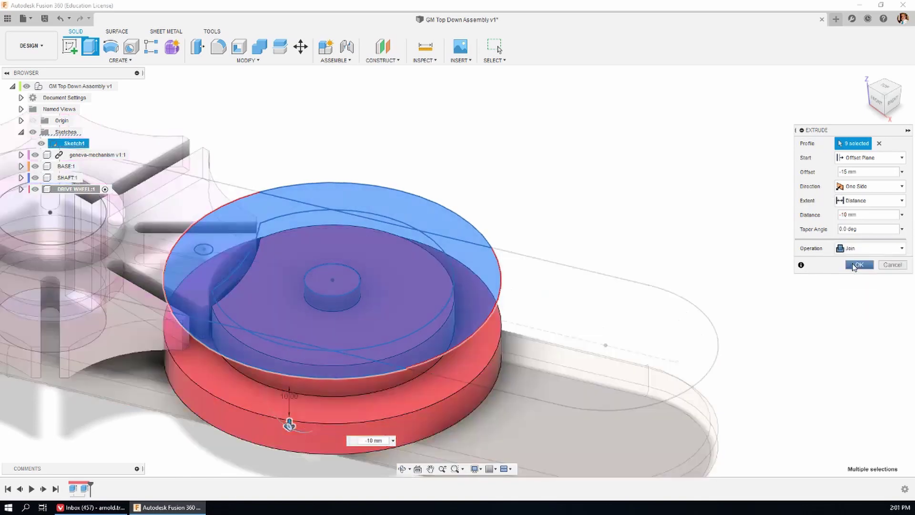
click(857, 266)
click(877, 101)
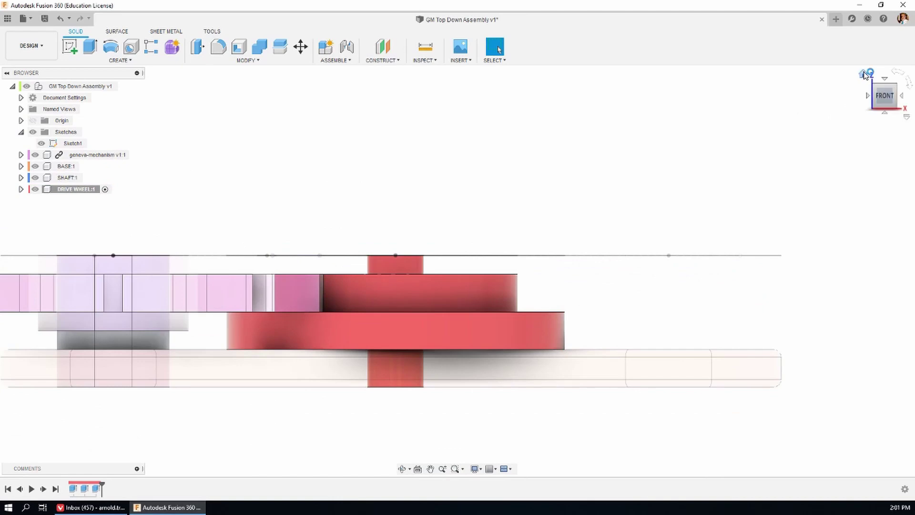
Extrude the small sketch circle -10 mm from a -5 mm Offset Plane into a pin
click(863, 74)
scroll(645, 170, up, 5)
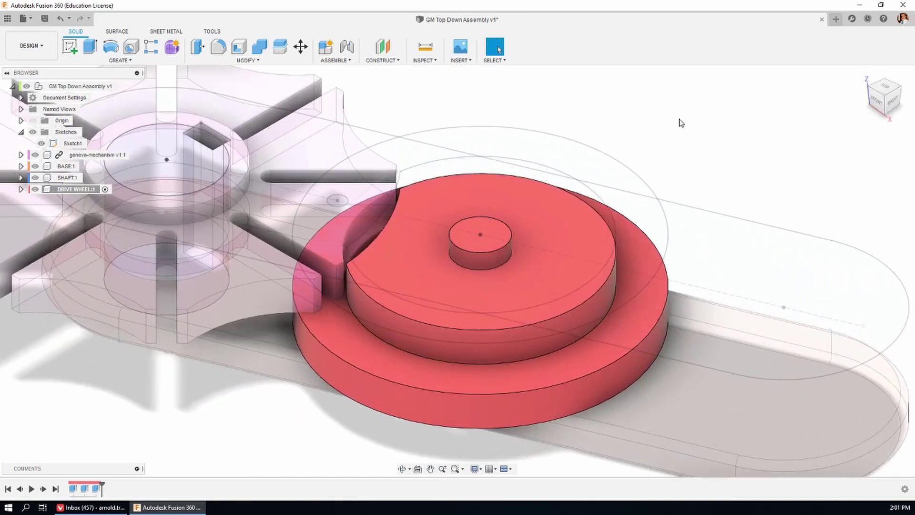
key(e)
click(337, 200)
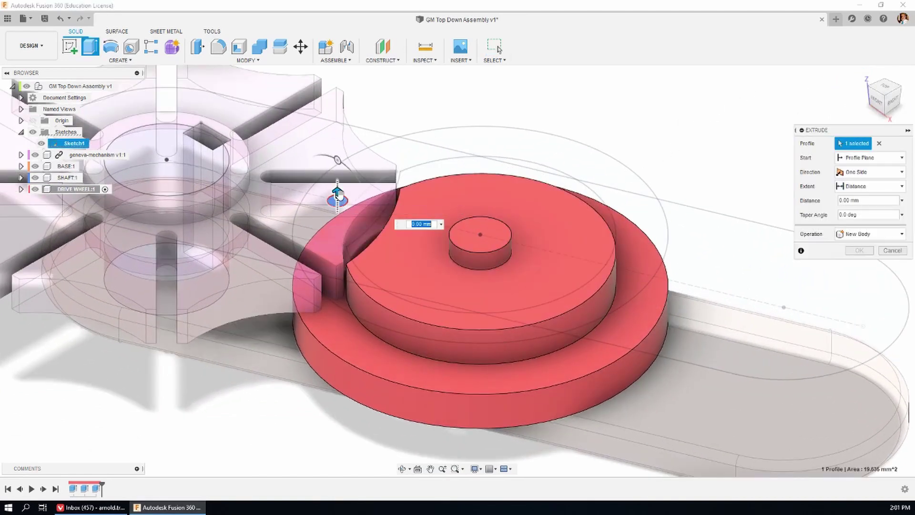
click(872, 158)
click(863, 186)
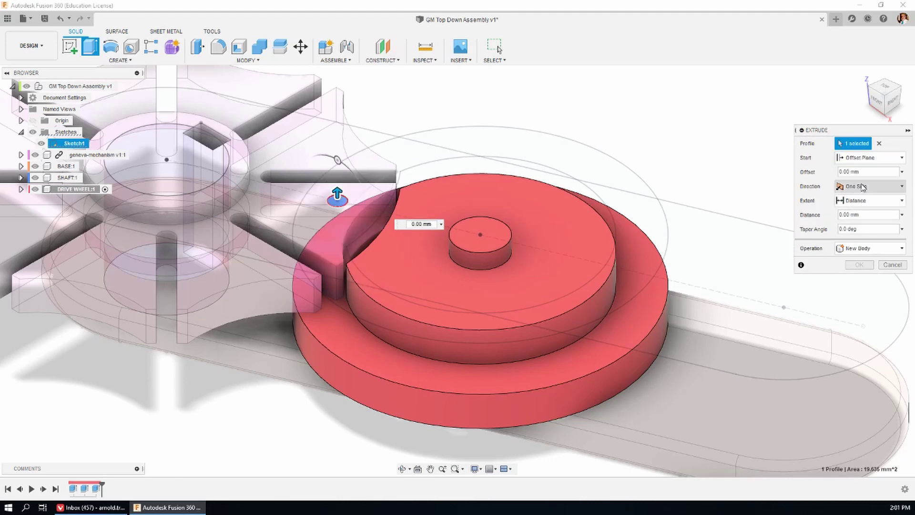
text(-5)
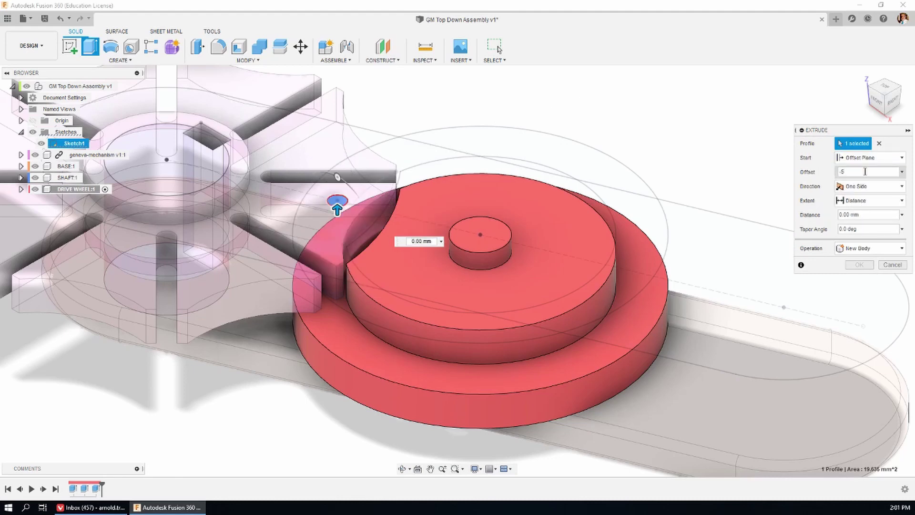
click(865, 215)
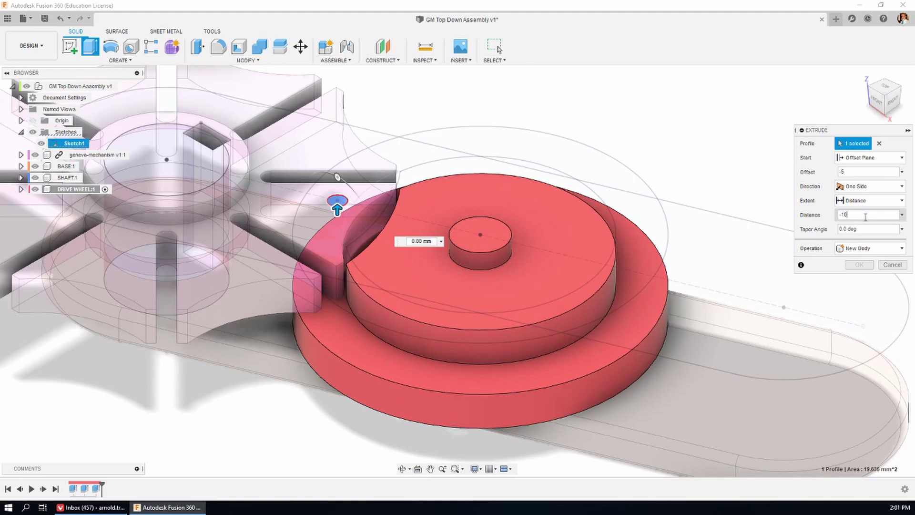
text(-10)
click(859, 264)
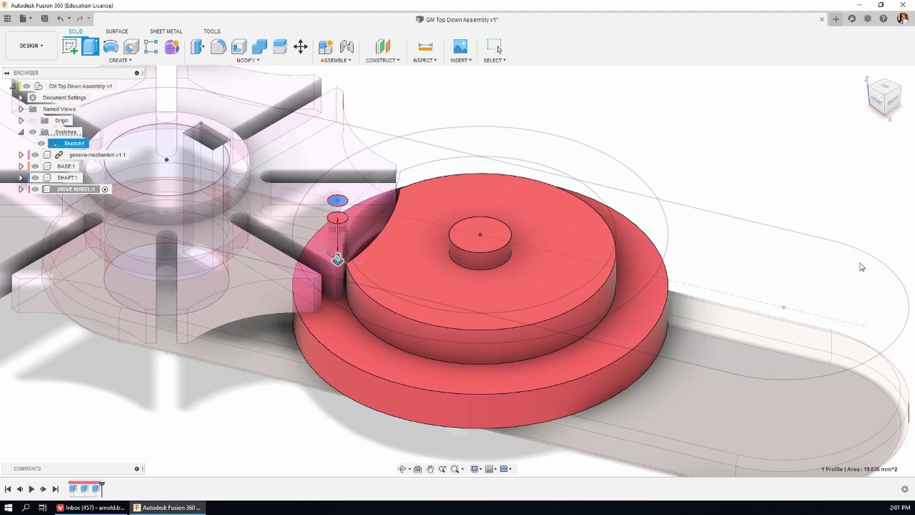
click(874, 101)
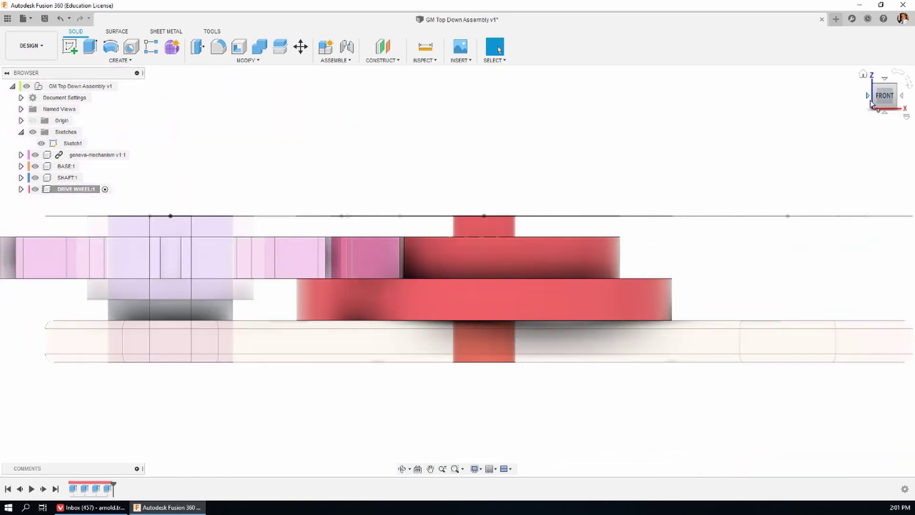
click(863, 74)
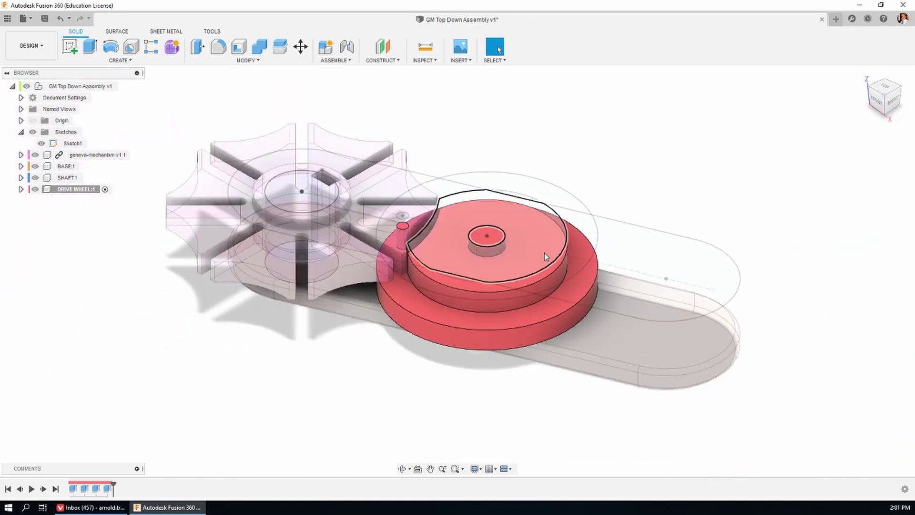
Extend the shaft by extruding its top circle, and sketch on its top face
scroll(546, 254, up, 3)
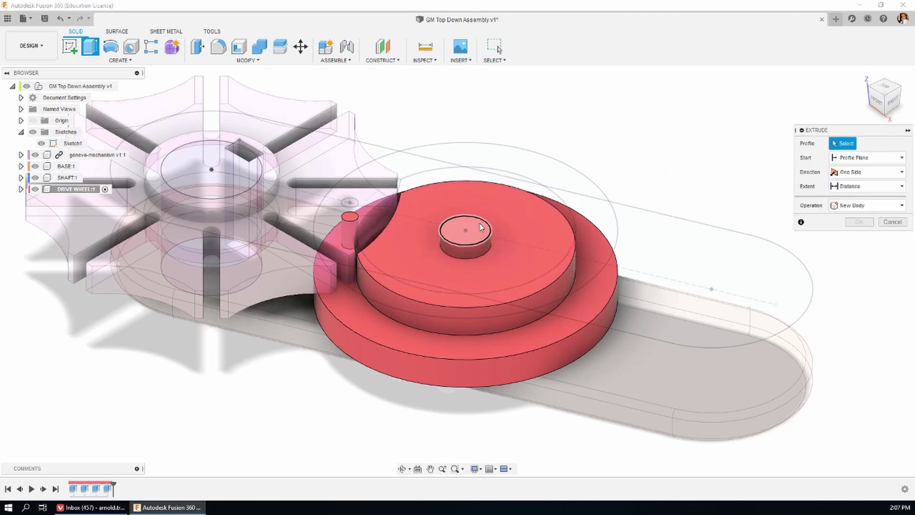
click(465, 230)
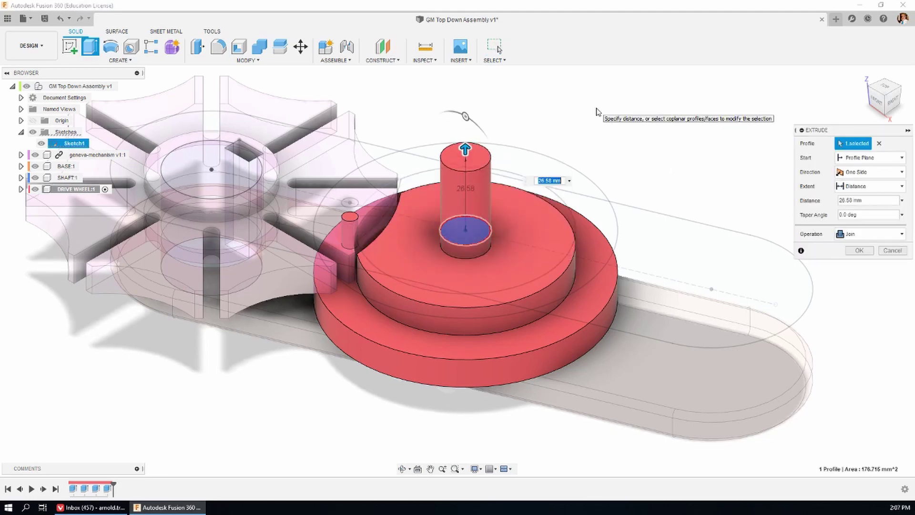
key(Return)
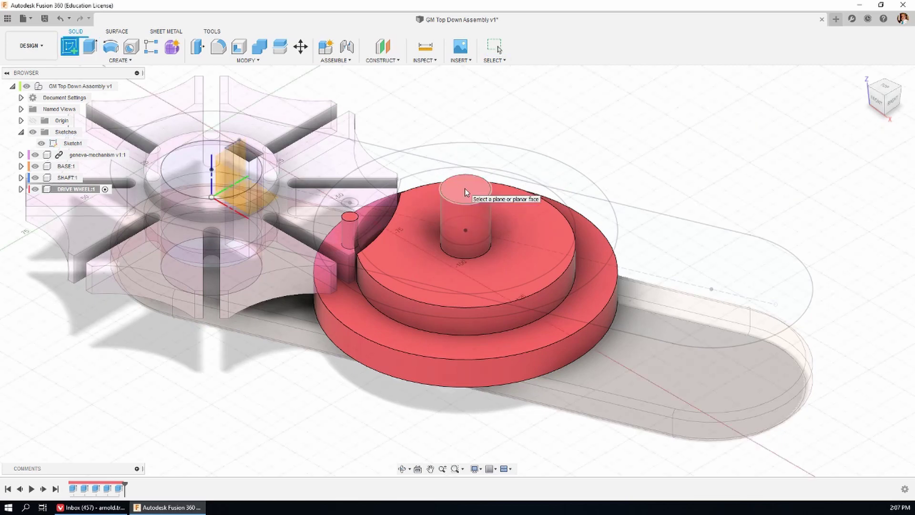
right_click(465, 188)
click(307, 105)
Draw a construction line and a line to the Geneva wheel centre, 135° apart
key(l)
click(459, 271)
click(826, 450)
key(Escape)
click(744, 409)
click(876, 158)
key(l)
click(458, 271)
click(205, 377)
key(d)
click(334, 323)
click(620, 349)
click(448, 447)
text(18)
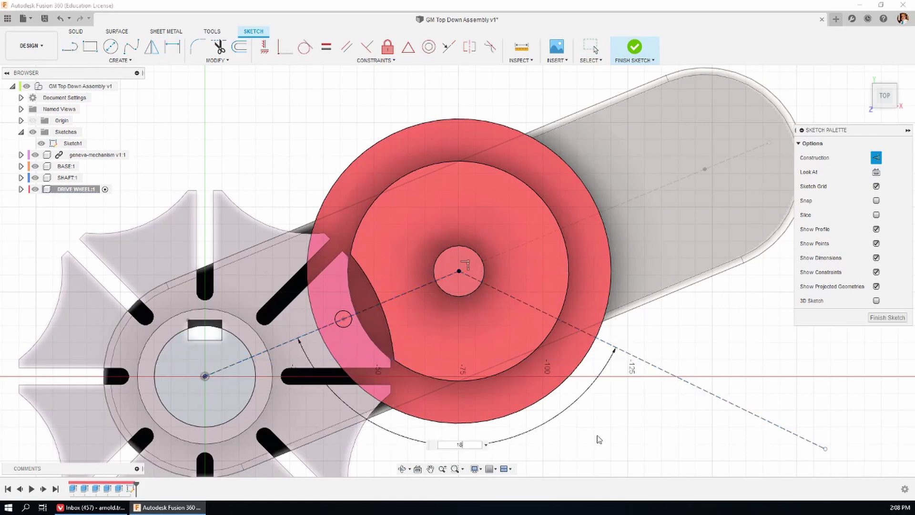
text(0-45)
key(Return)
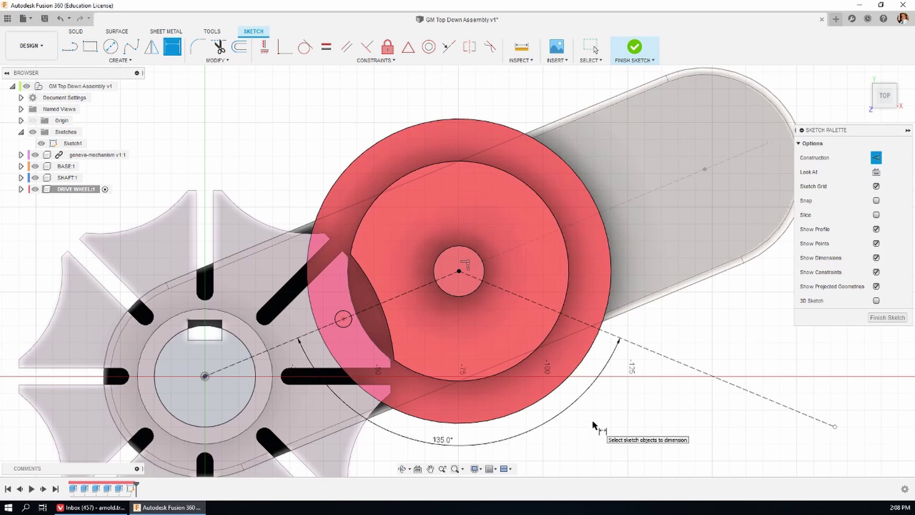
Draw the closed slot outline from lines and tangent end arcs along the angled line
key(l)
click(476, 235)
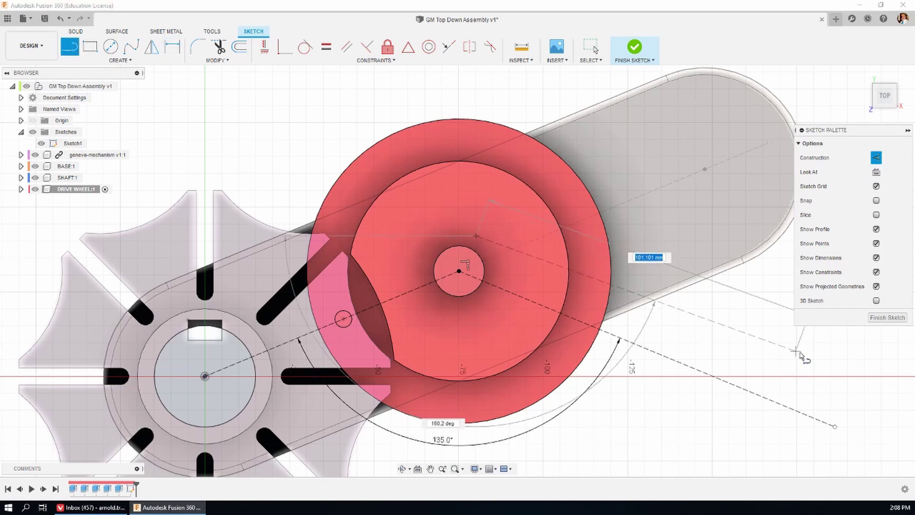
click(753, 353)
drag(753, 354, 734, 423)
click(453, 310)
mouse_move(452, 309)
mouse_down()
mouse_move(431, 267)
mouse_move(476, 236)
mouse_up()
click(305, 46)
click(285, 46)
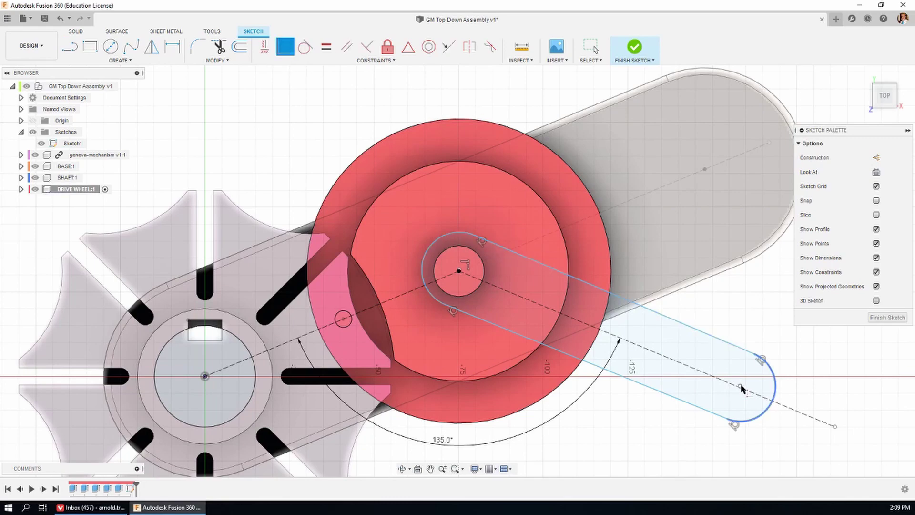
scroll(434, 278, up, 5)
scroll(429, 238, down, 5)
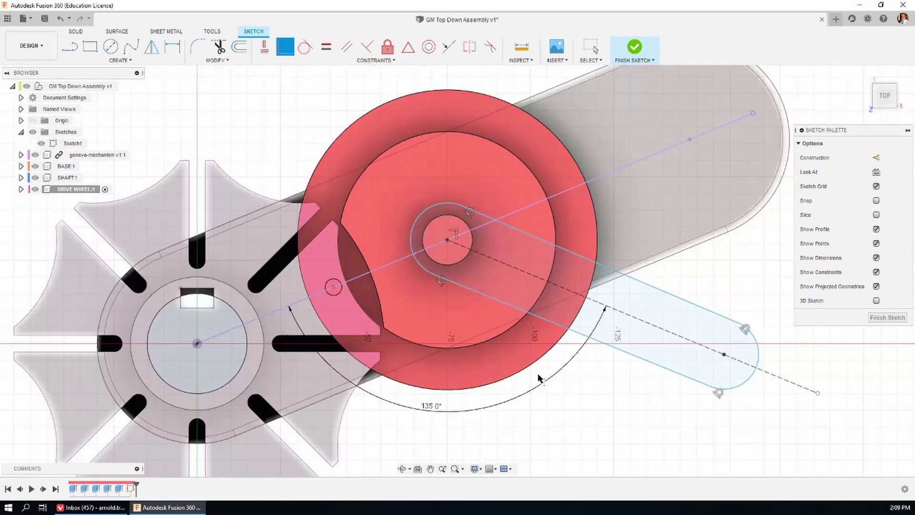
Dimension the slot with 50 mm between arc centres and a 12 mm end radius
key(d)
click(448, 240)
click(724, 354)
click(719, 268)
text(50)
key(Return)
click(648, 290)
click(715, 271)
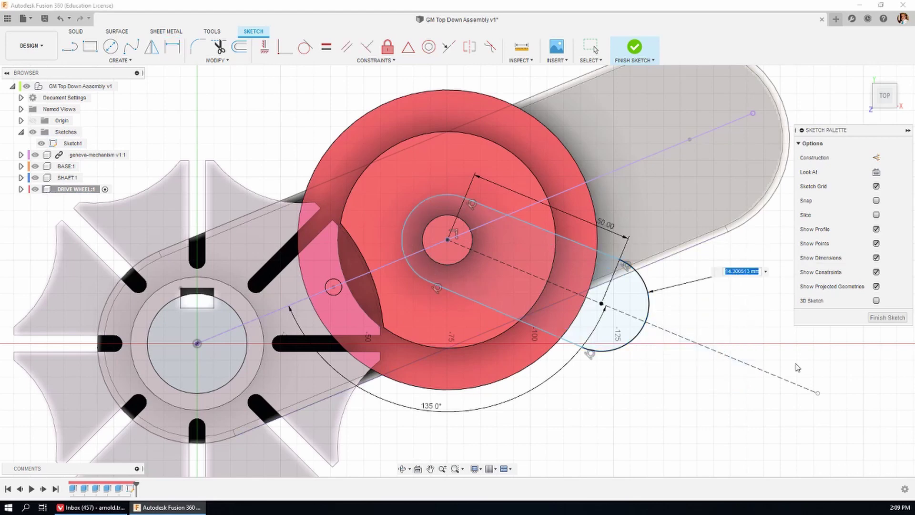
text(12)
key(Return)
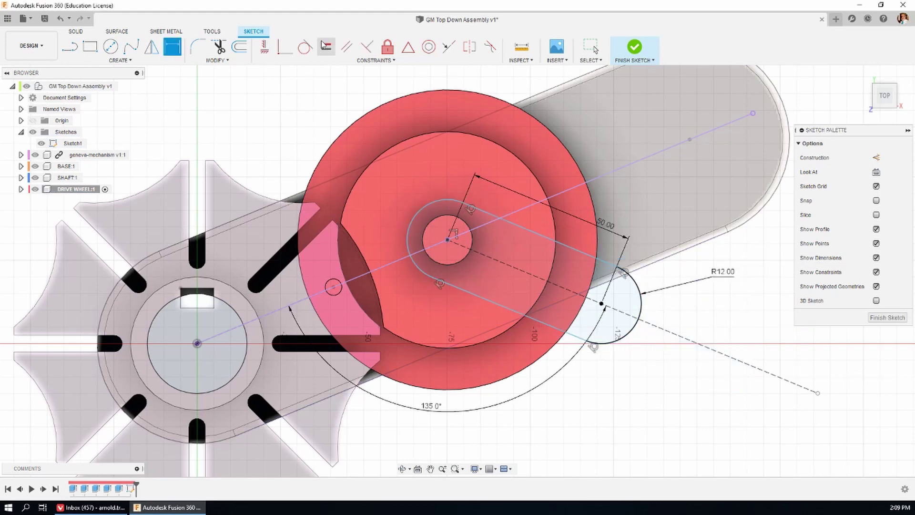
Make the slot line parallel to the angled line and both end arcs equal
click(346, 46)
click(524, 275)
click(558, 243)
click(326, 47)
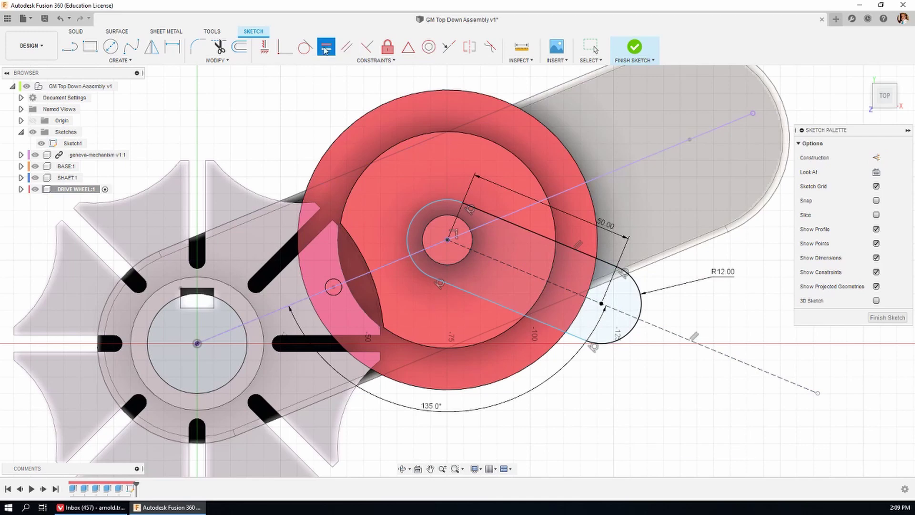
click(641, 305)
click(419, 209)
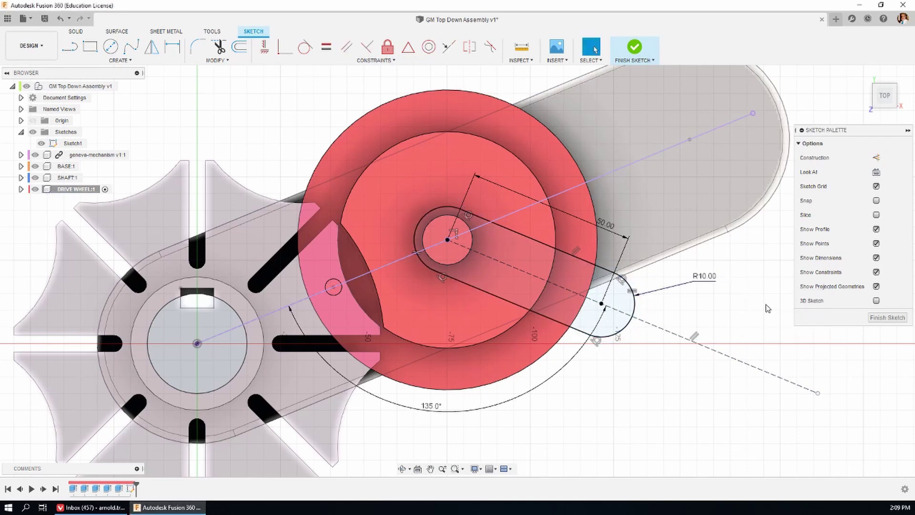
key(Escape)
Extrude the slot profile 10 mm into a raised arm
click(896, 107)
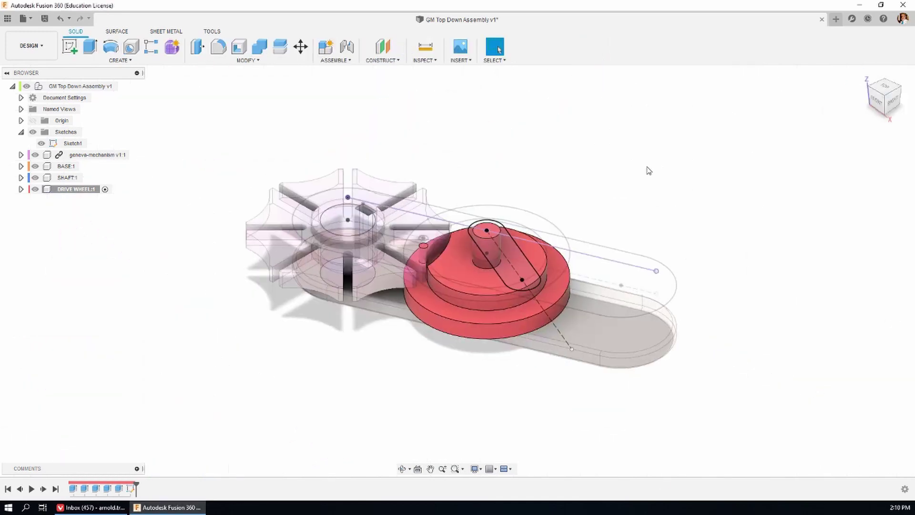
click(491, 228)
text(e10)
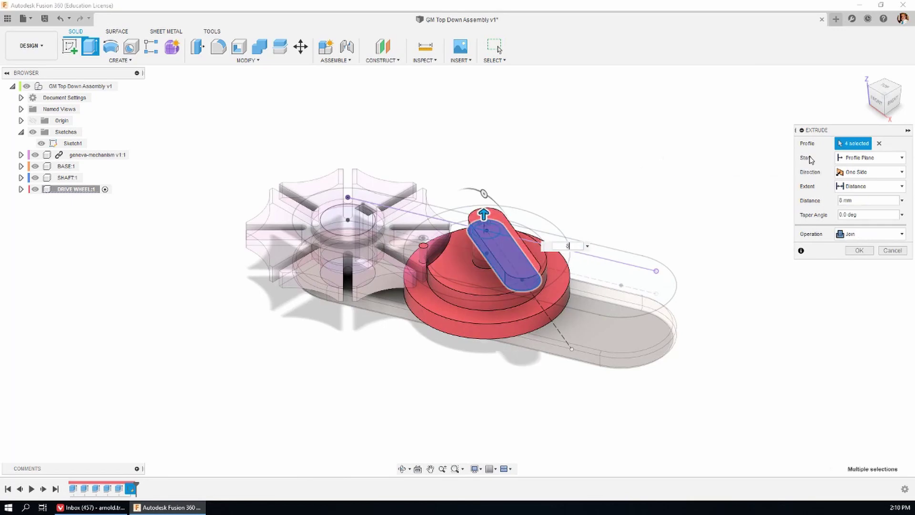
key(Return)
drag(867, 111, 672, 190)
scroll(671, 190, up, 3)
Sketch a Ø10 circle on the arm's top face and extrude it 20 mm into a pin
click(70, 46)
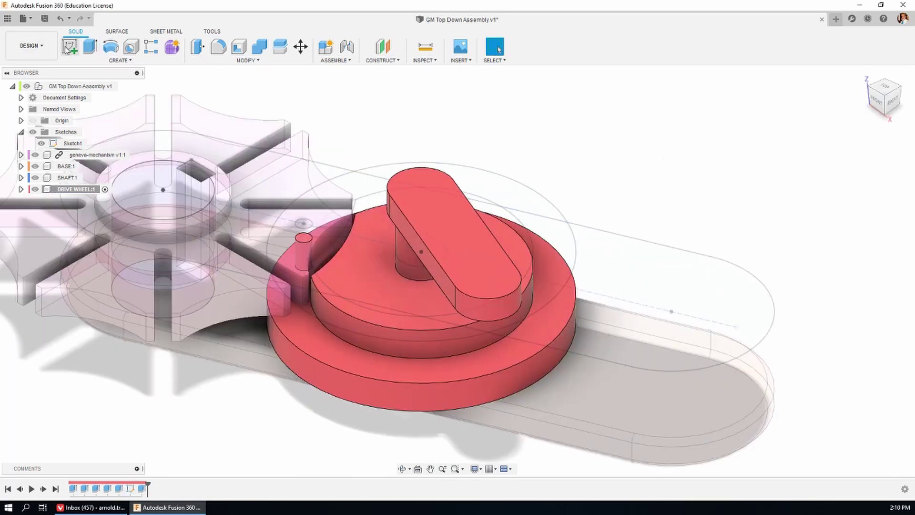
click(500, 284)
key(c)
click(452, 261)
text(10)
key(Return)
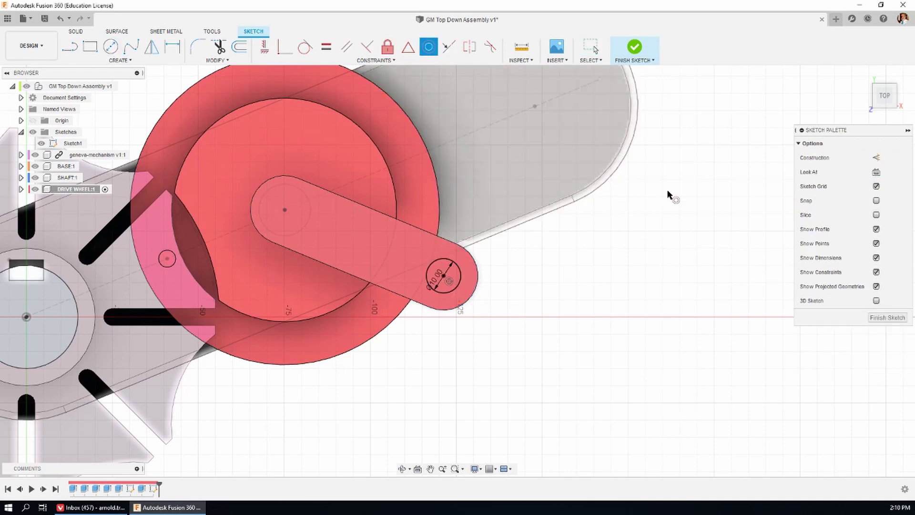
click(634, 48)
text(e)
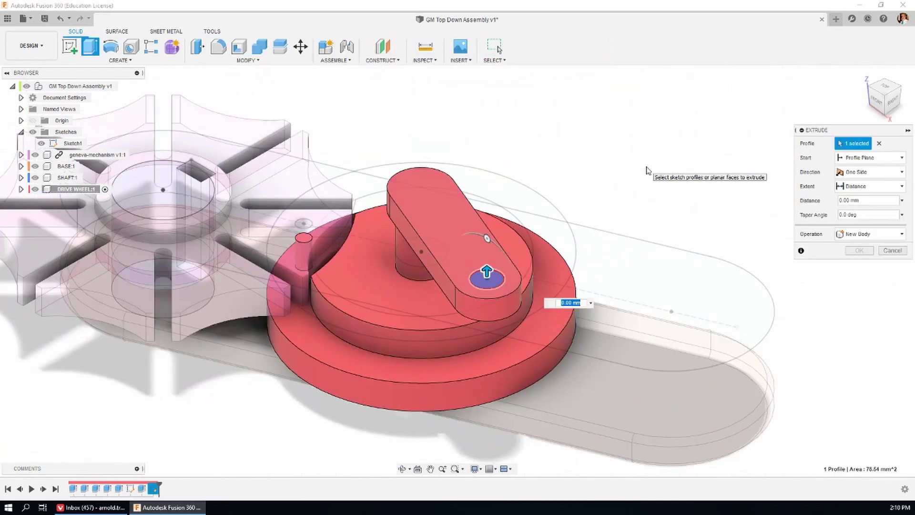
text(20)
key(Return)
Add a construction axis through the pin's cylindrical face
click(383, 60)
click(420, 164)
click(486, 252)
click(383, 60)
Create a midplane between the arm's two side faces
click(400, 105)
click(427, 238)
shift+middle_drag(480, 178, 452, 252)
click(453, 253)
key(Return)
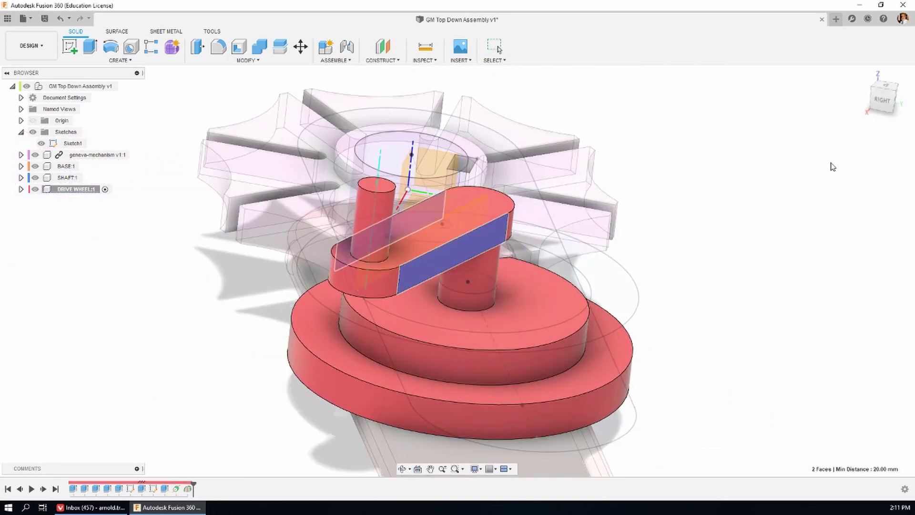
shift+middle_drag(725, 161, 529, 202)
scroll(433, 248, up, 5)
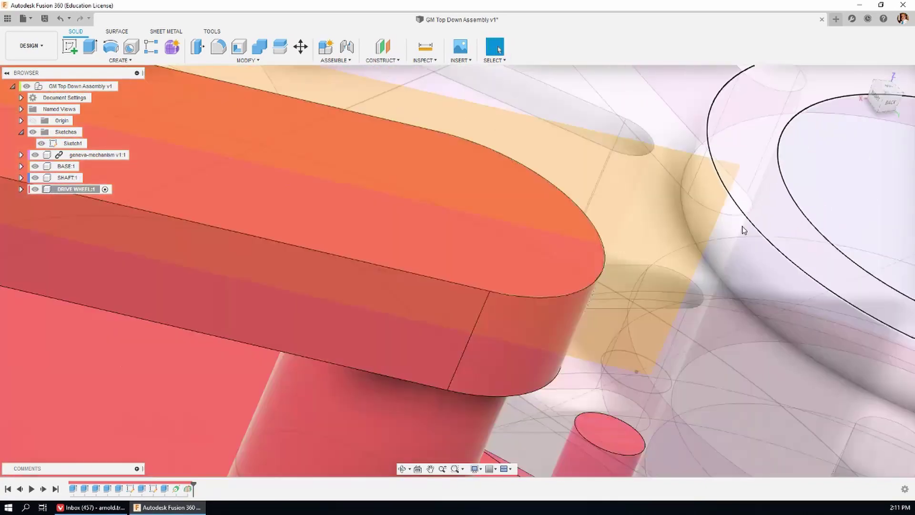
scroll(744, 230, down, 5)
shift+middle_drag(744, 230, 578, 107)
On the midplane, sketch a circle centred on the pin line above the arm
click(70, 47)
click(636, 180)
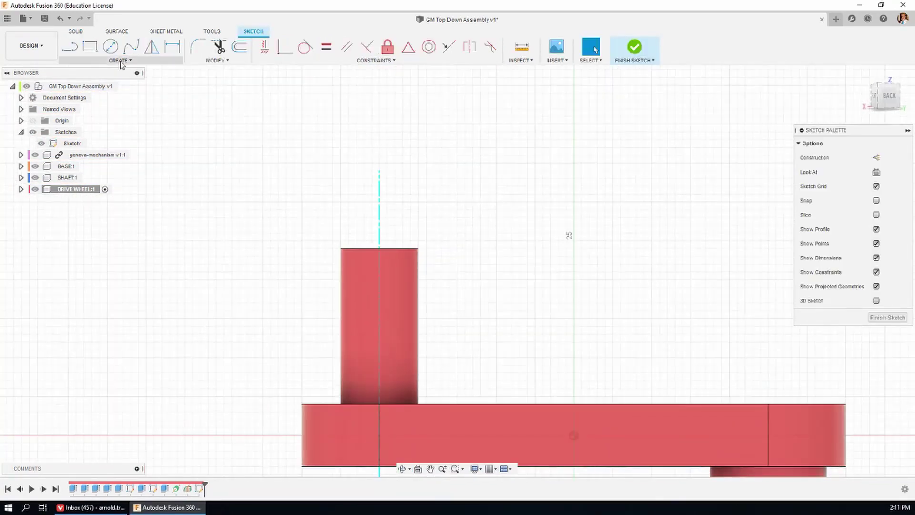
click(111, 47)
click(397, 220)
click(496, 249)
key(Escape)
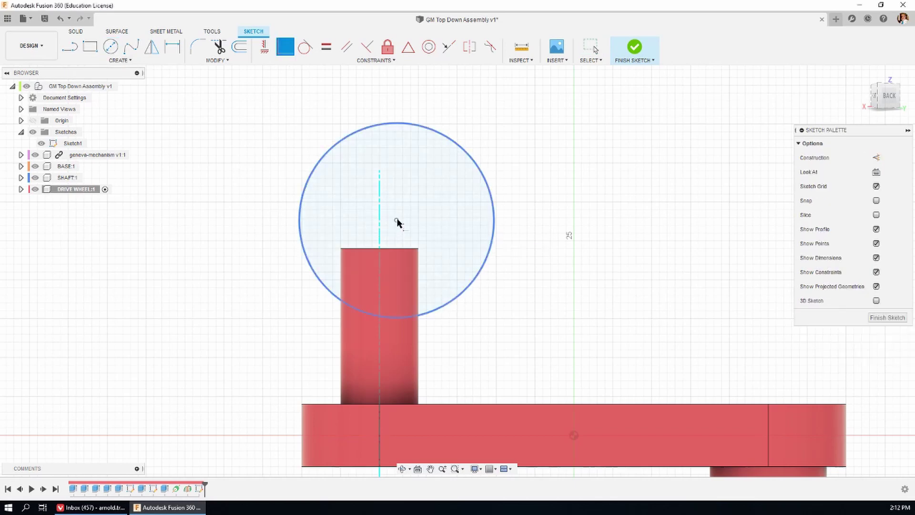
click(397, 220)
Dimension the circle centre 20 mm above the arm's top edge
click(380, 227)
click(172, 46)
click(379, 220)
click(427, 403)
click(540, 309)
text(20)
key(Return)
Draw a vertical line through the circle and trim away its left half
key(l)
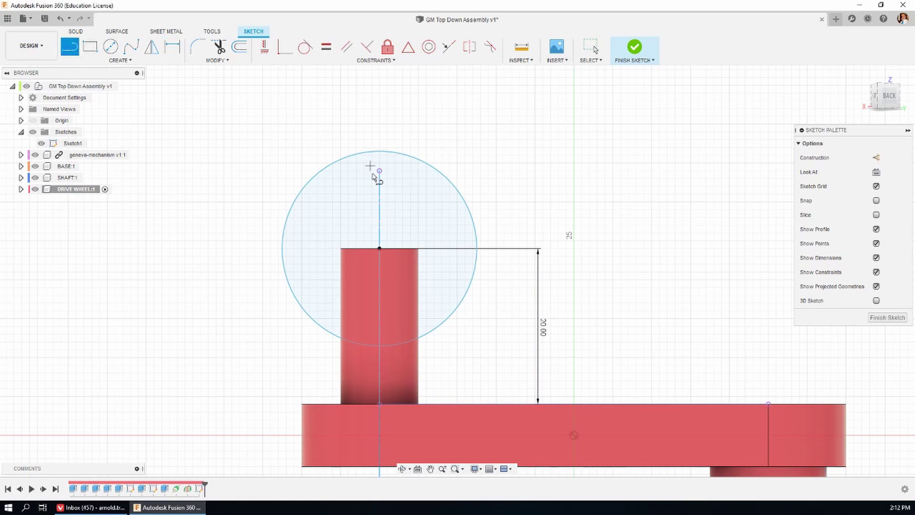
click(379, 345)
click(379, 151)
key(t)
click(305, 168)
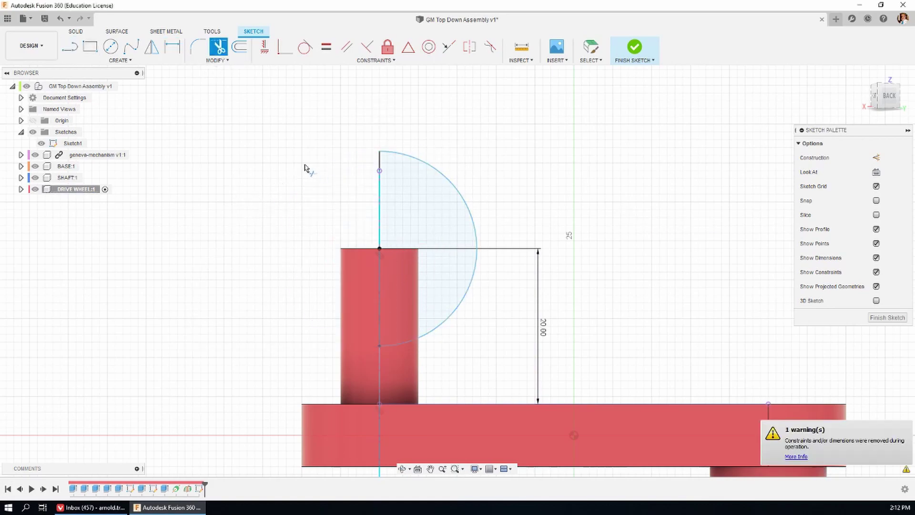
click(866, 78)
scroll(524, 191, up, 5)
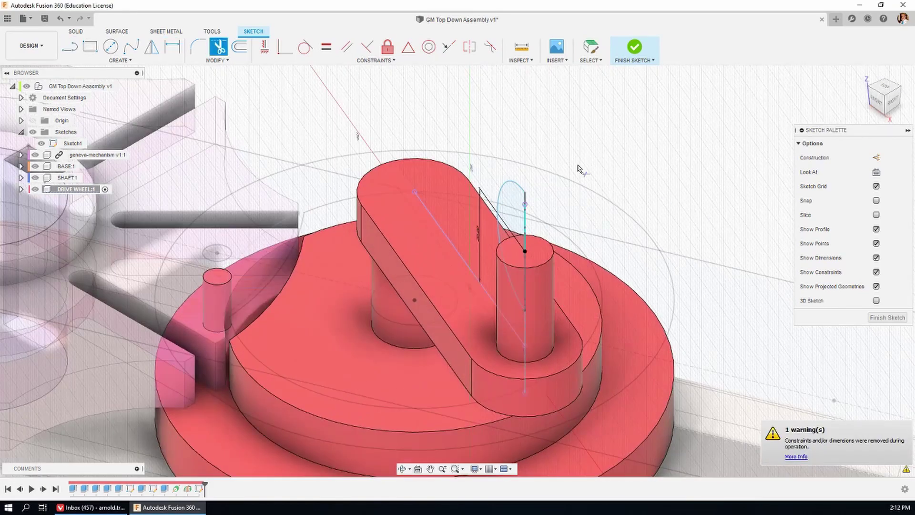
Give the half-circle arc a 20 mm radius and finish the sketch
key(d)
click(501, 187)
click(495, 145)
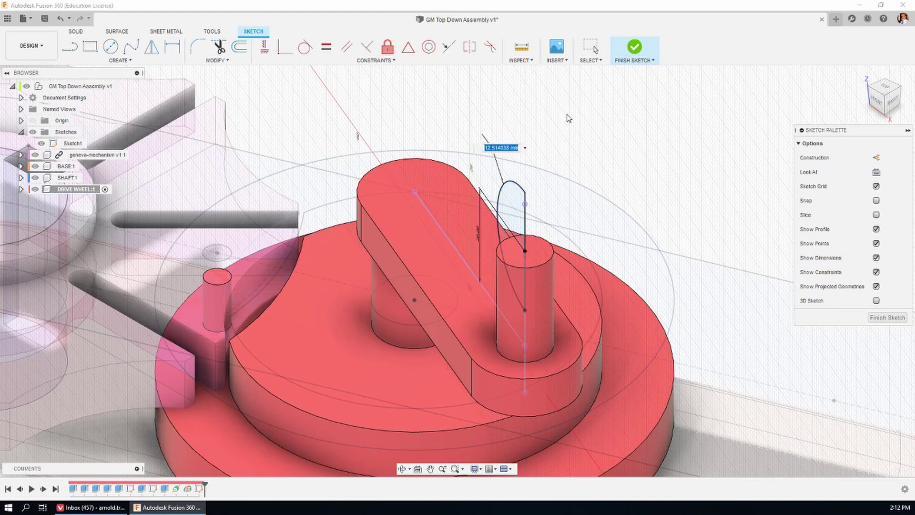
text(20)
key(Return)
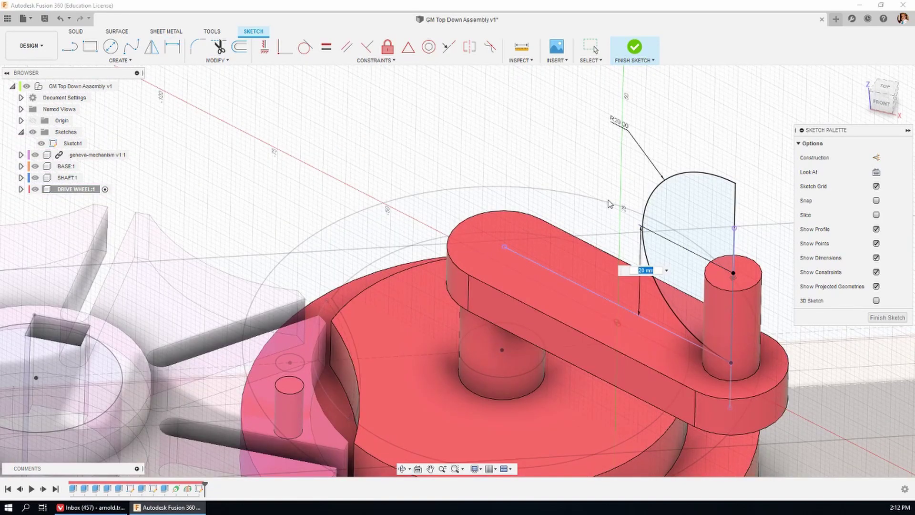
key(Return)
click(887, 317)
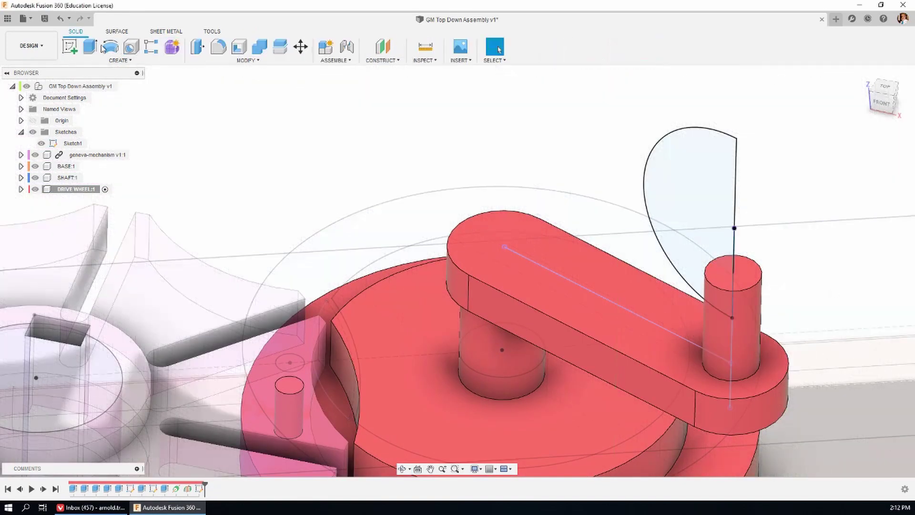
Revolve the half-circle profile around the pin axis with Join to form a spherical knob
click(110, 46)
click(696, 172)
click(734, 267)
click(867, 214)
click(846, 228)
click(867, 246)
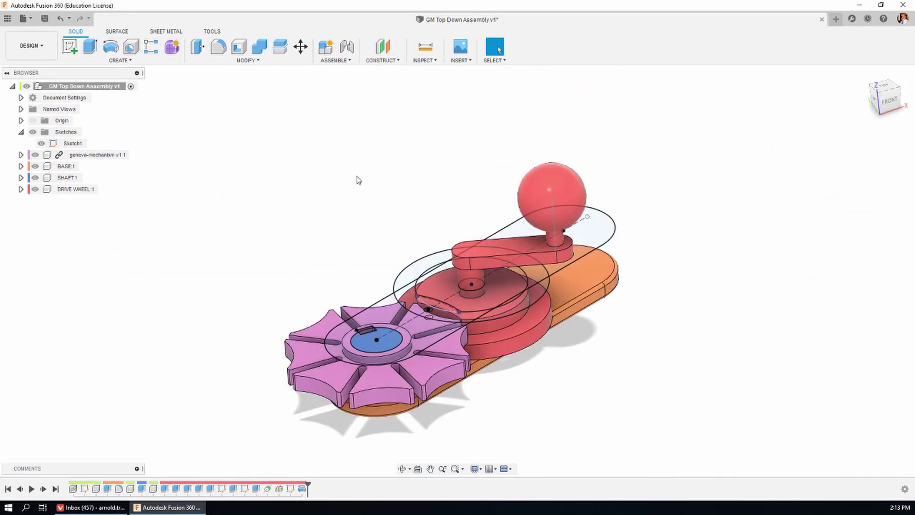
drag(356, 179, 307, 155)
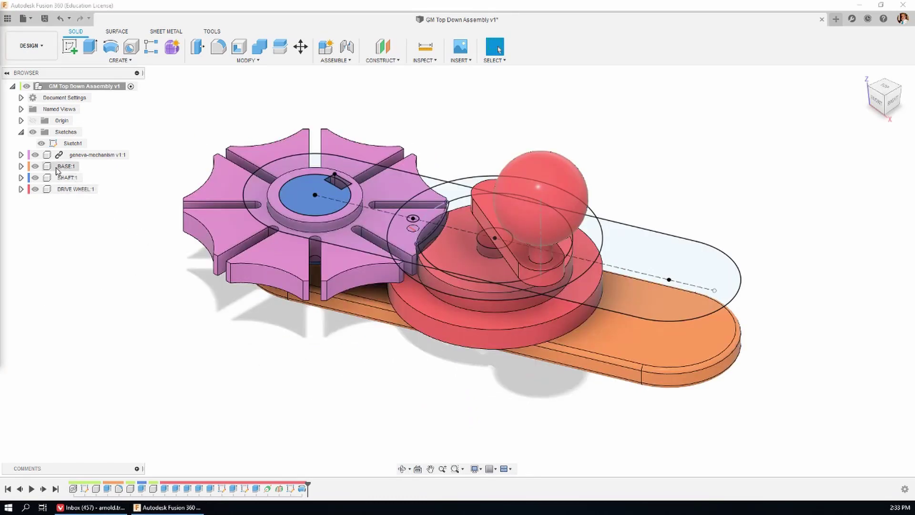
Hide Sketch1 in the browser
click(42, 145)
click(42, 143)
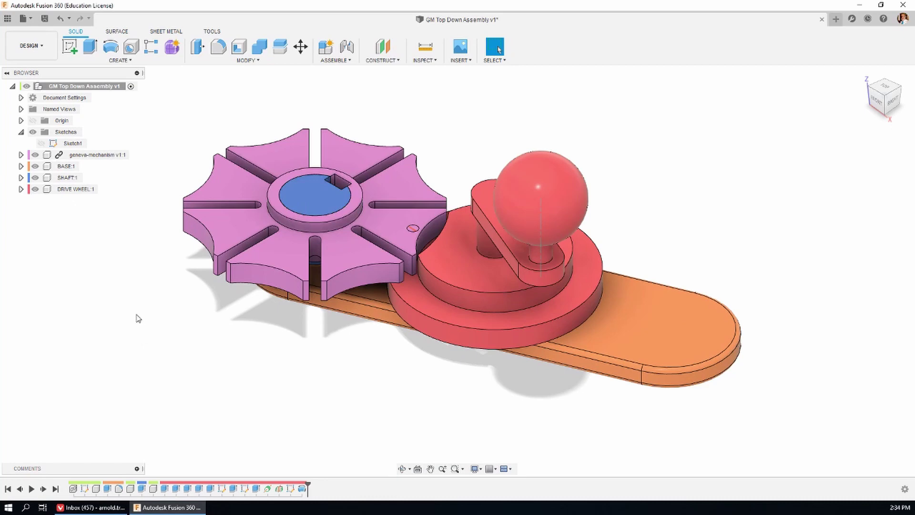
click(336, 60)
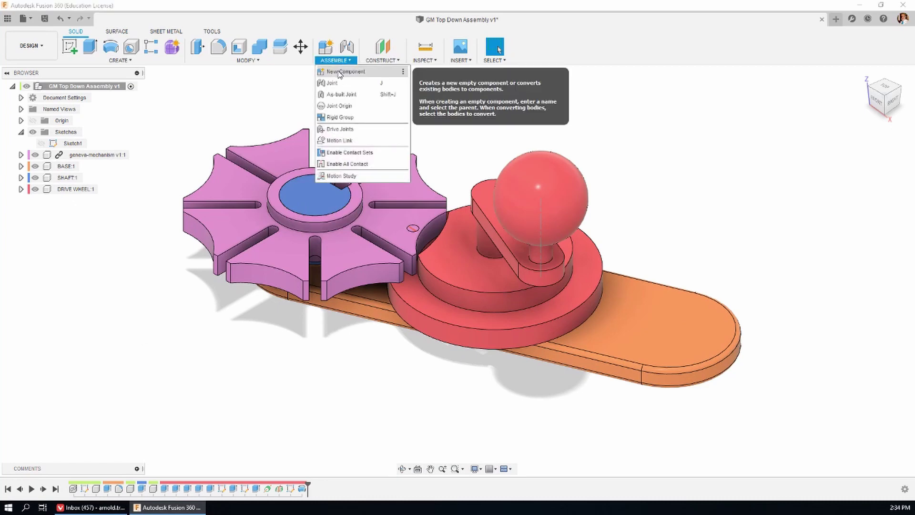
Create a new component named KEY
click(340, 75)
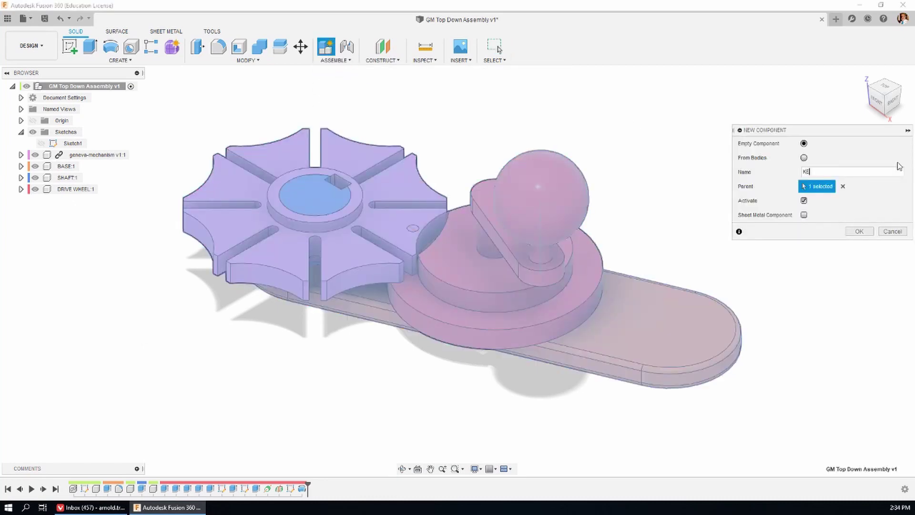
text(KEY)
click(858, 231)
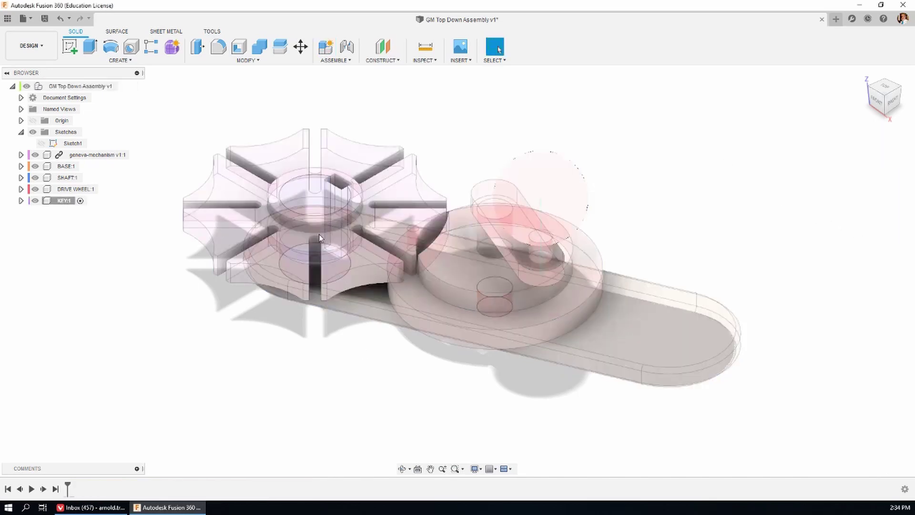
scroll(322, 169, up, 5)
scroll(322, 169, up, 5)
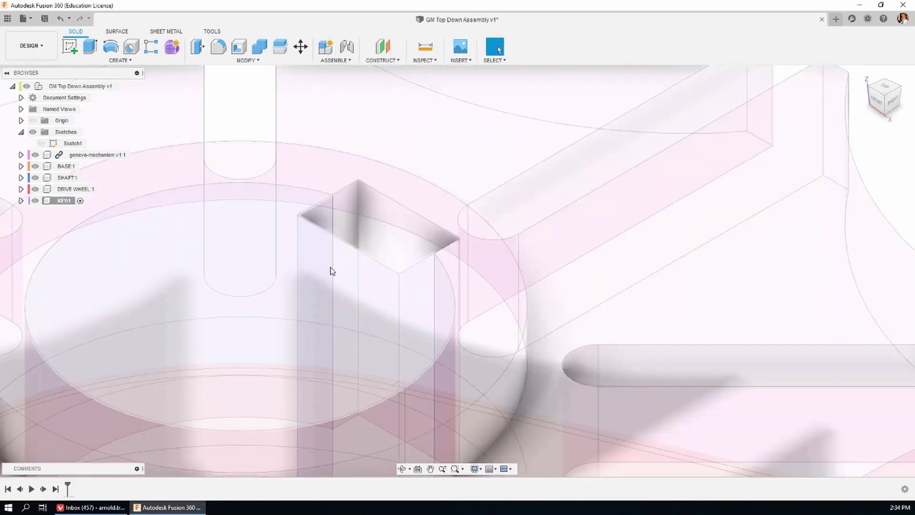
Start a new sketch on the hub's ring face
click(70, 47)
click(214, 255)
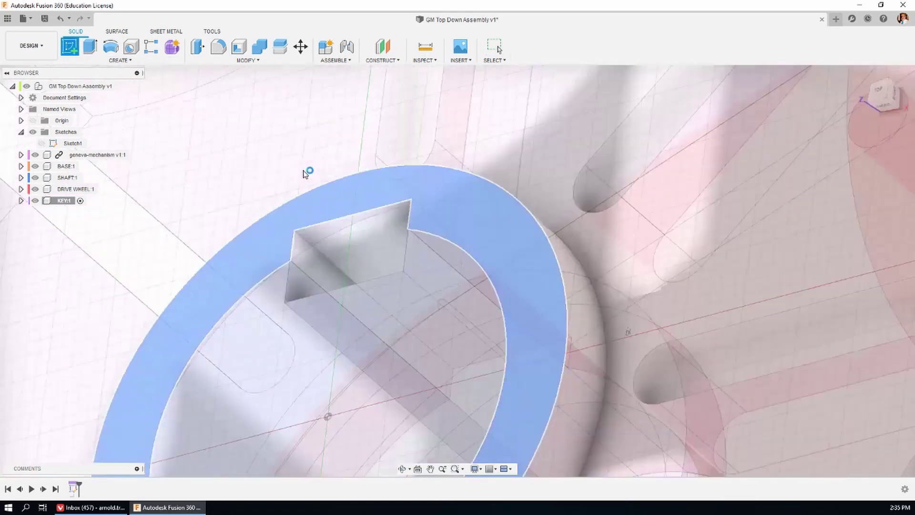
click(306, 174)
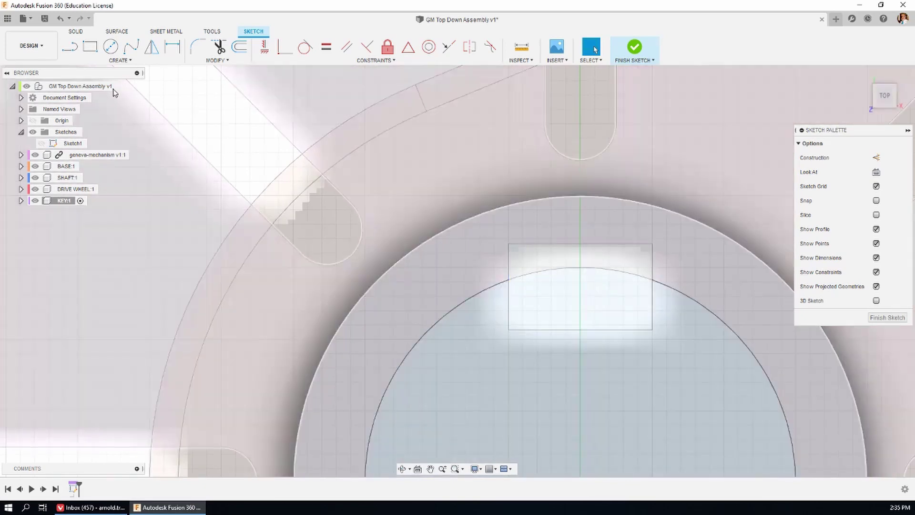
Project the shaft's ring face and the key rectangle's edges into the sketch, then finish it
click(122, 61)
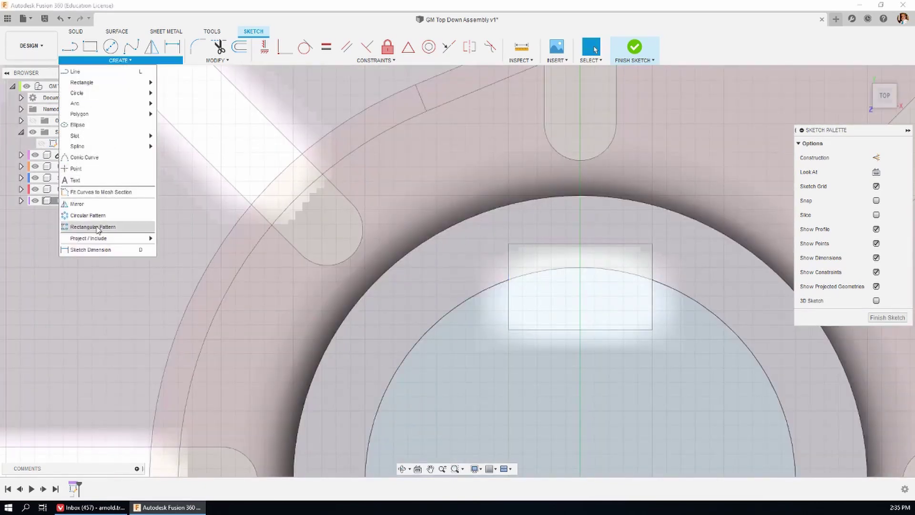
mouse_move(101, 240)
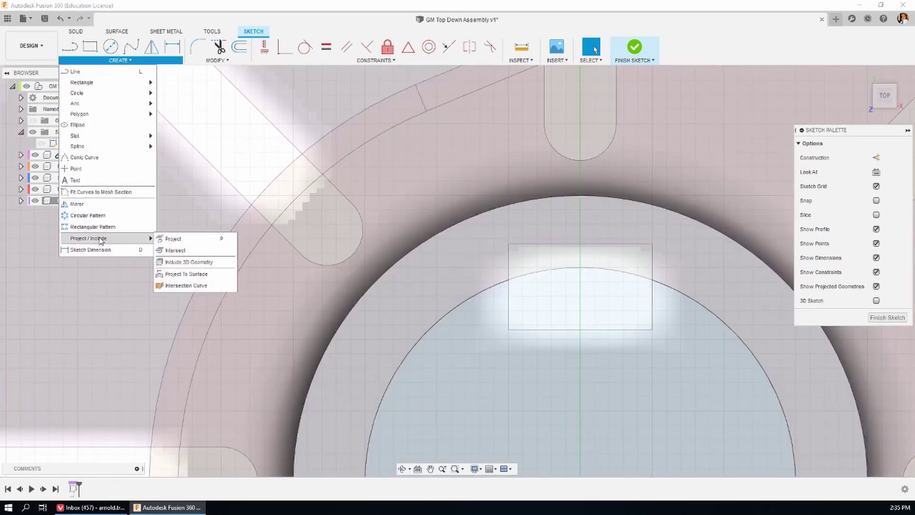
click(181, 243)
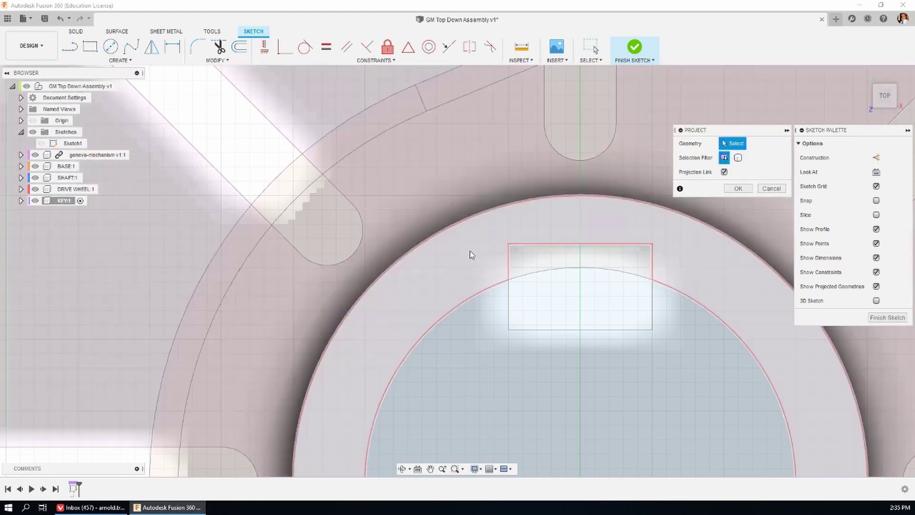
click(510, 262)
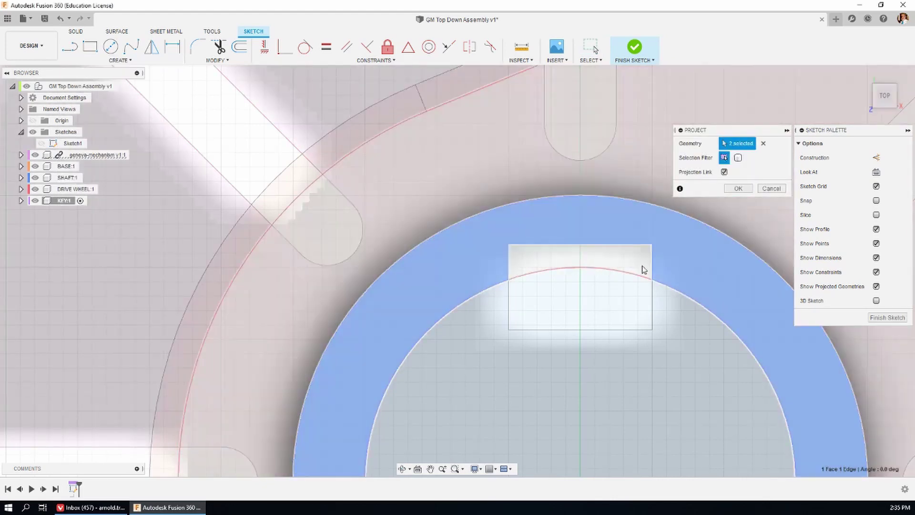
click(653, 265)
click(653, 310)
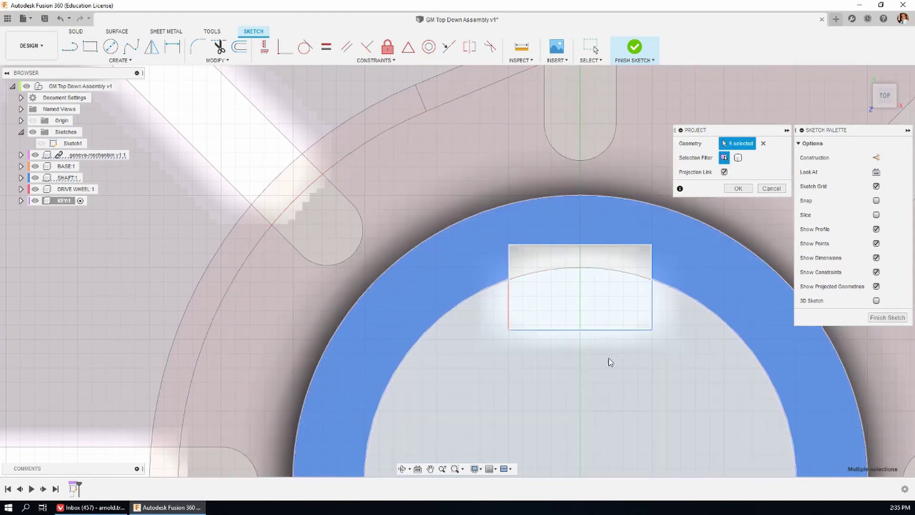
click(508, 307)
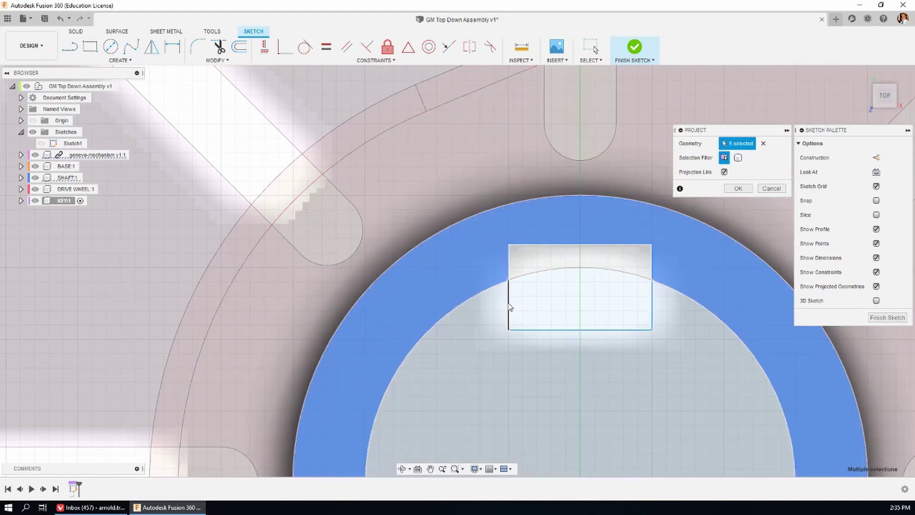
click(517, 275)
click(801, 333)
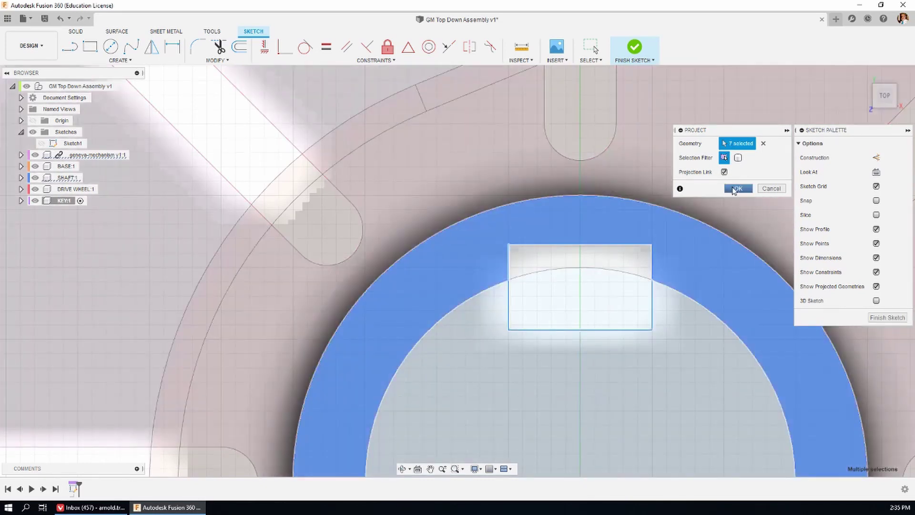
click(736, 188)
click(887, 317)
Extrude the key rectangle profile 20 mm downward as a new body inside the shaft
key(e)
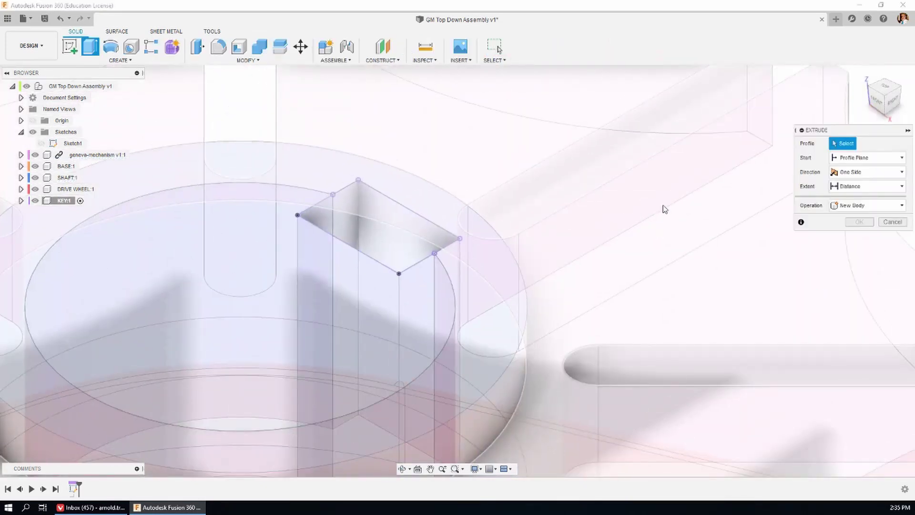
click(399, 229)
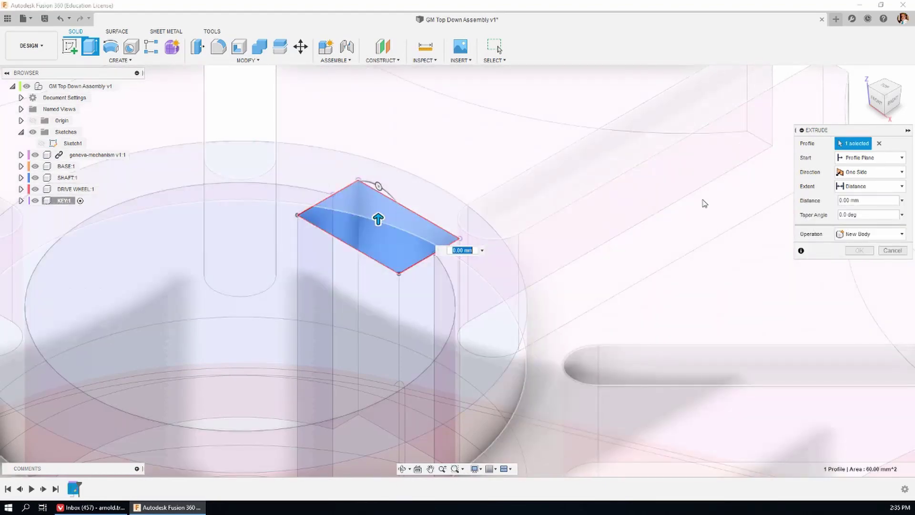
click(864, 201)
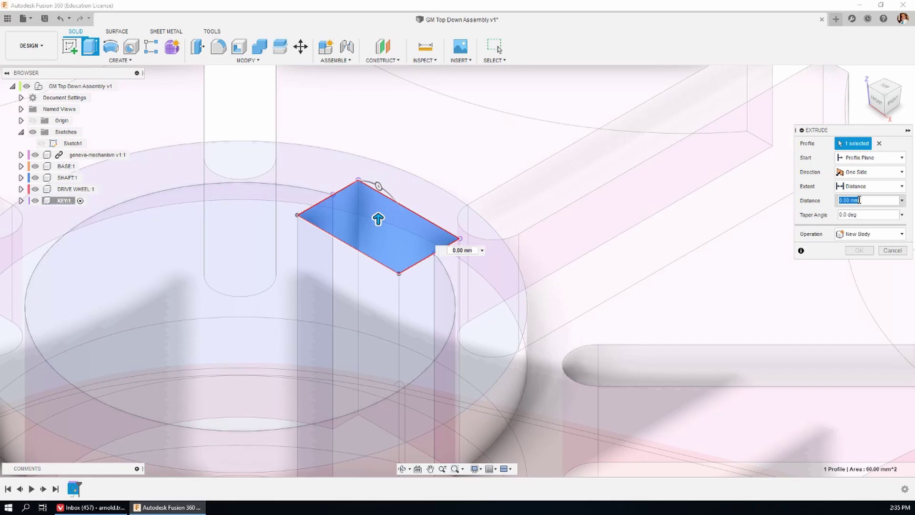
text(20)
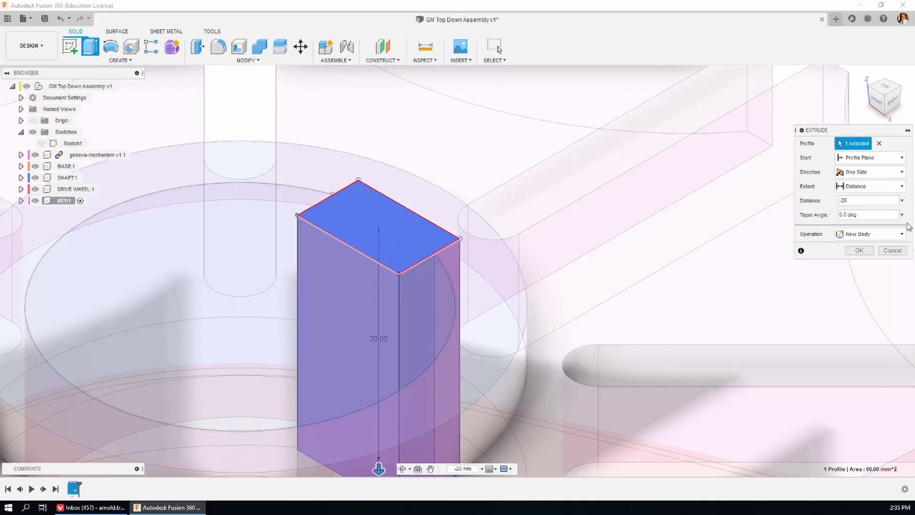
key(Return)
scroll(665, 188, down, 3)
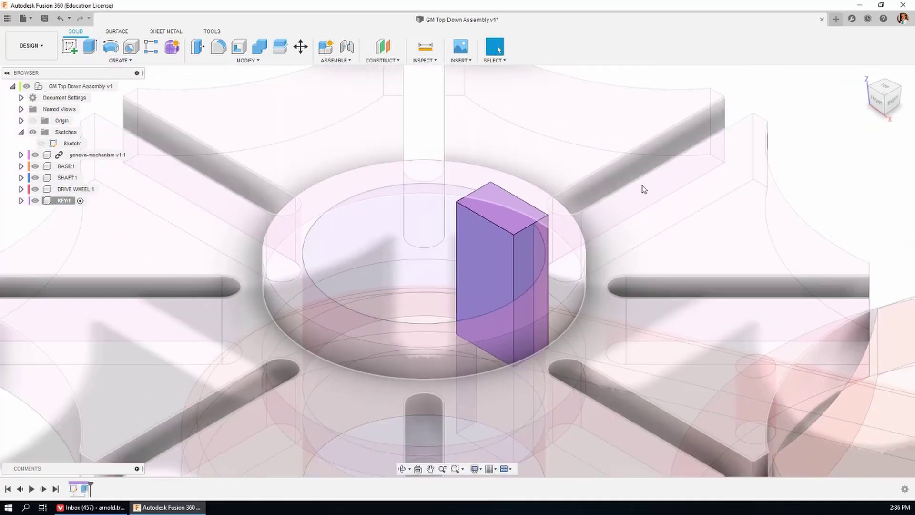
click(877, 101)
scroll(788, 118, down, 3)
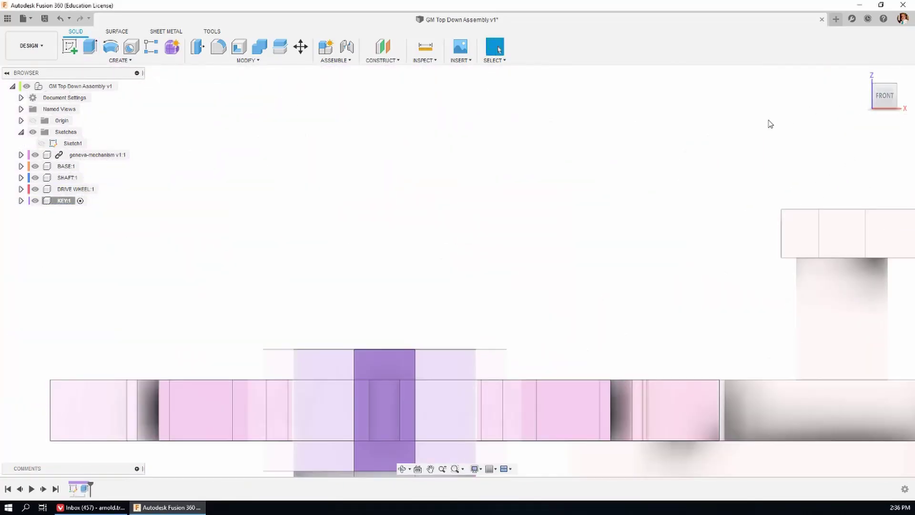
scroll(597, 267, up, 2)
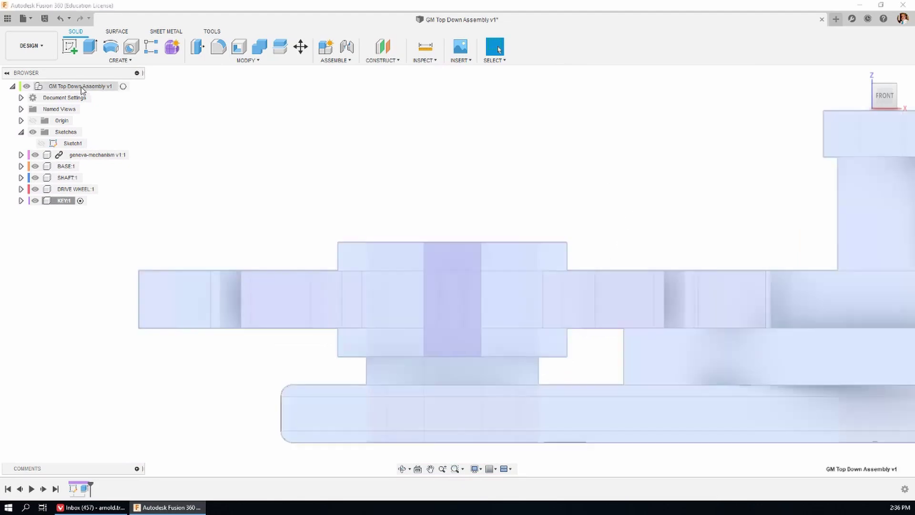
Activate the top-level GM Top Down Assembly in the browser
click(124, 88)
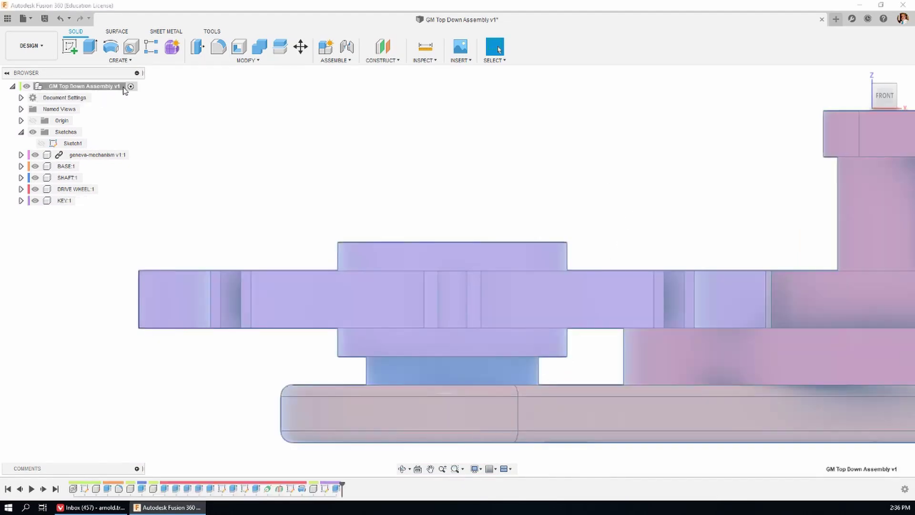
scroll(386, 159, down, 3)
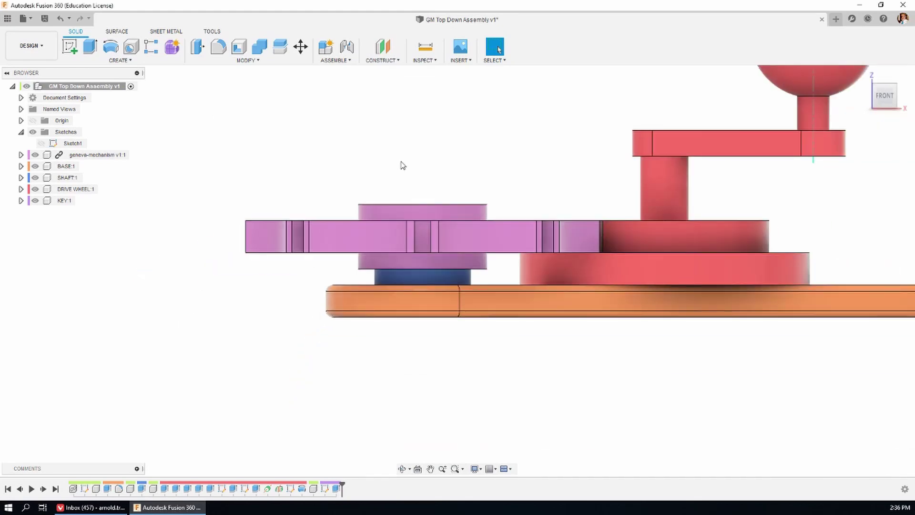
scroll(256, 356, down, 4)
shift+middle_drag(490, 235, 348, 324)
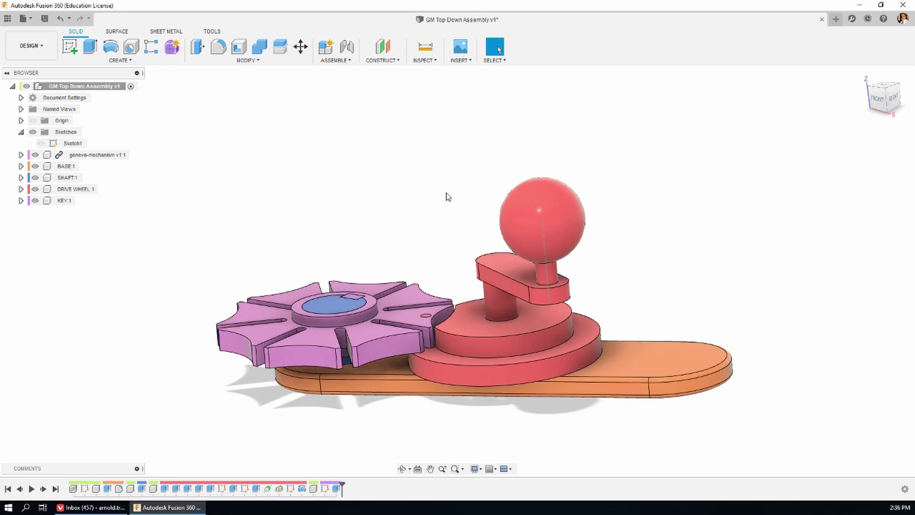
Inspect the assembly from the home, front, right, back and left views
mouse_move(852, 96)
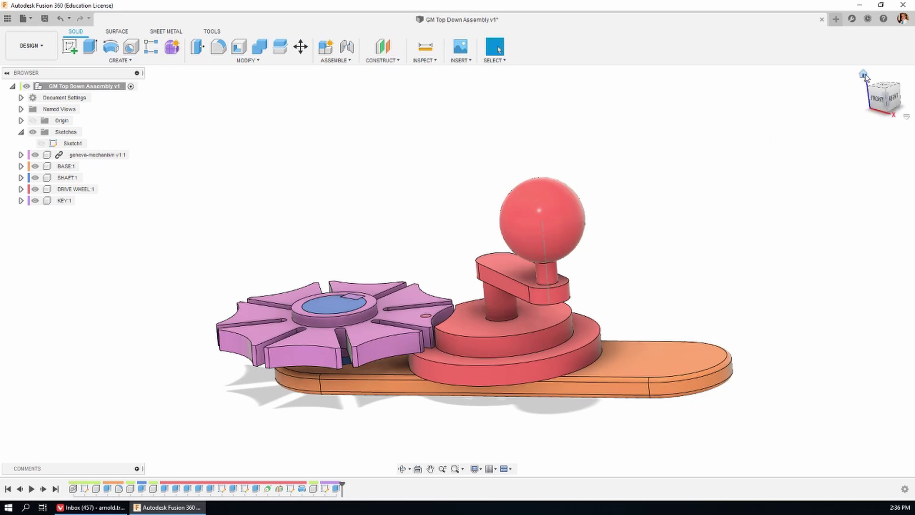
click(862, 75)
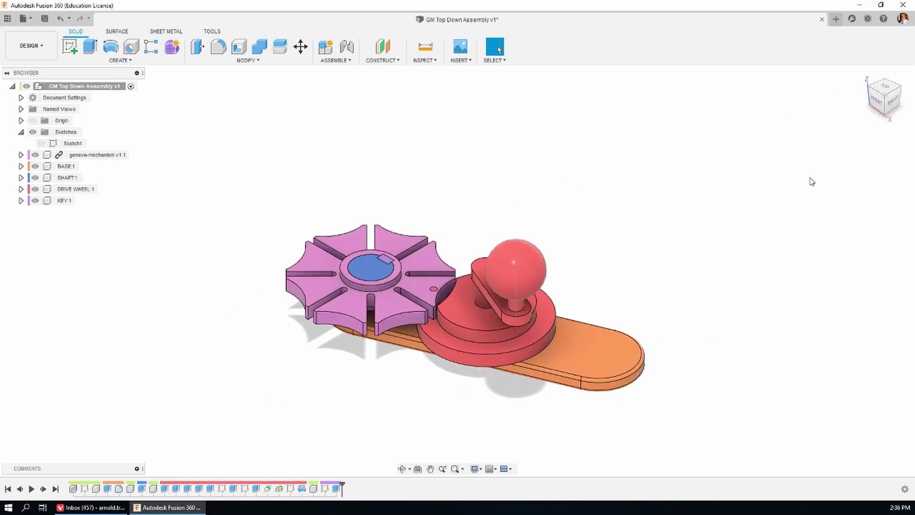
click(874, 107)
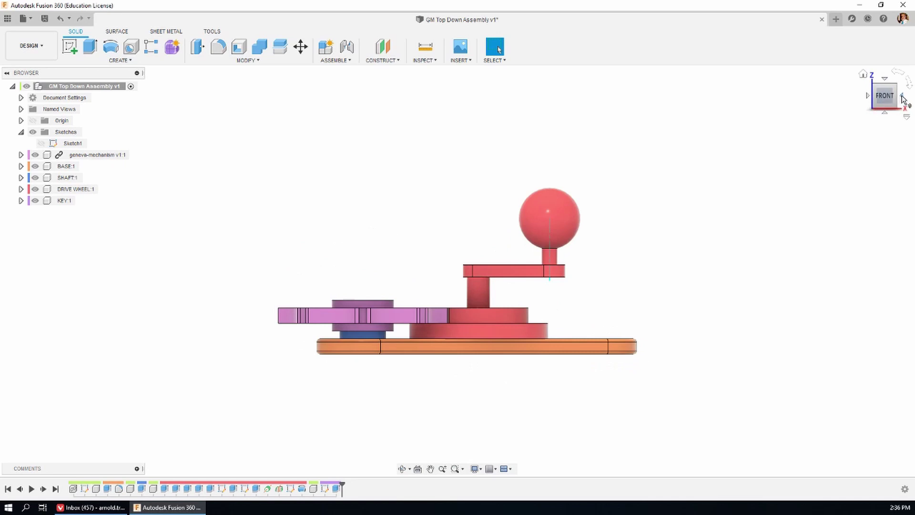
click(902, 99)
click(902, 99)
click(902, 99)
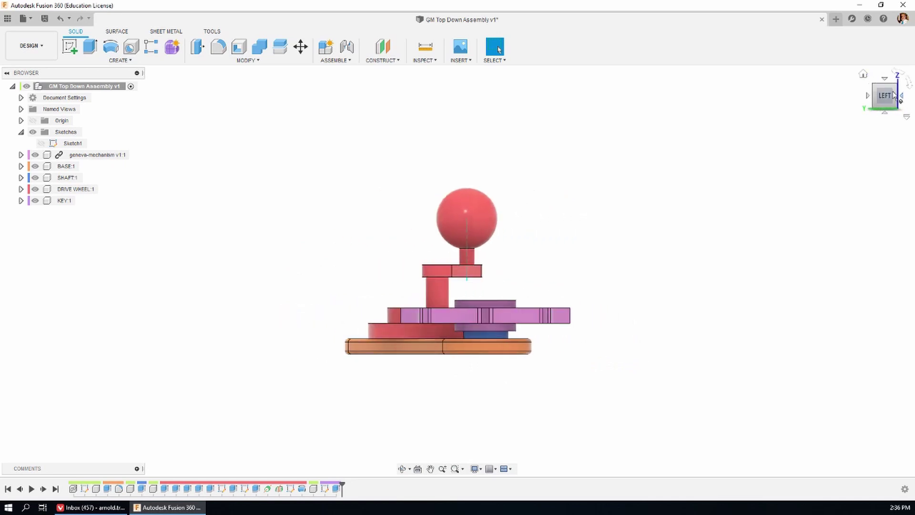
click(864, 75)
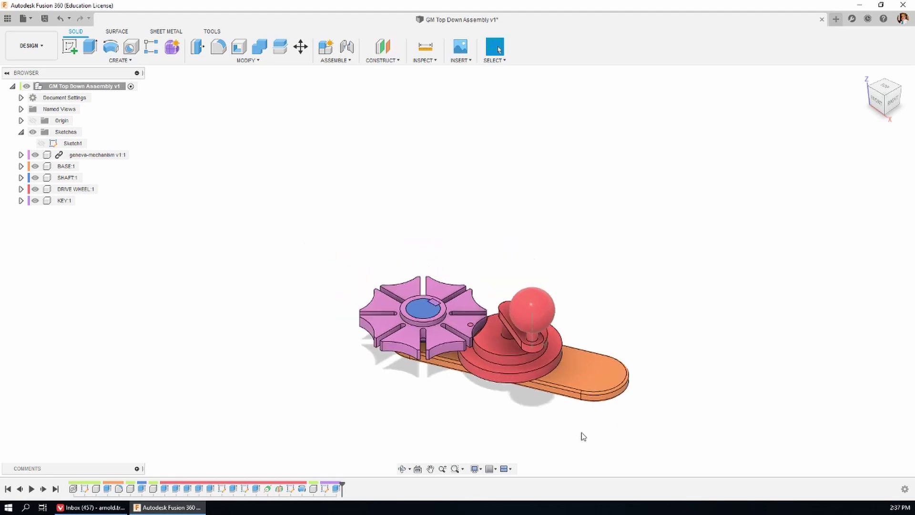
scroll(584, 437, up, 5)
scroll(583, 436, down, 2)
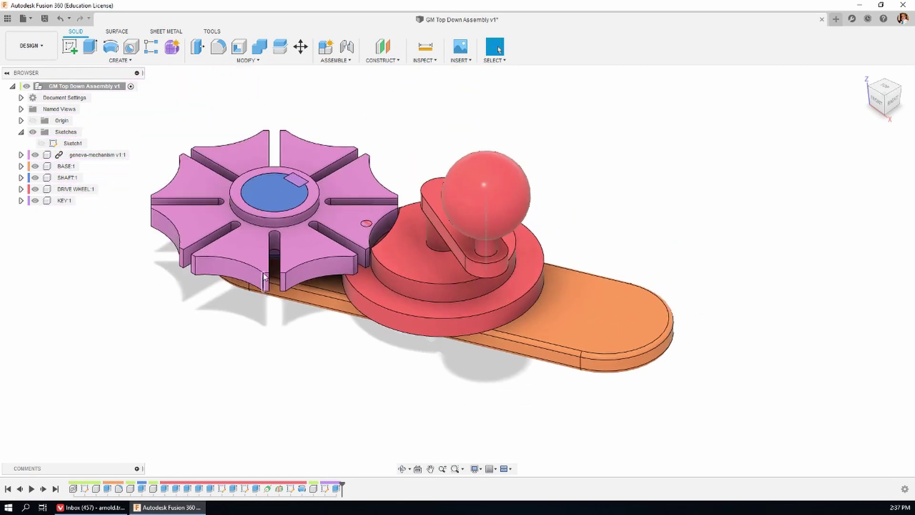
drag(265, 272, 184, 298)
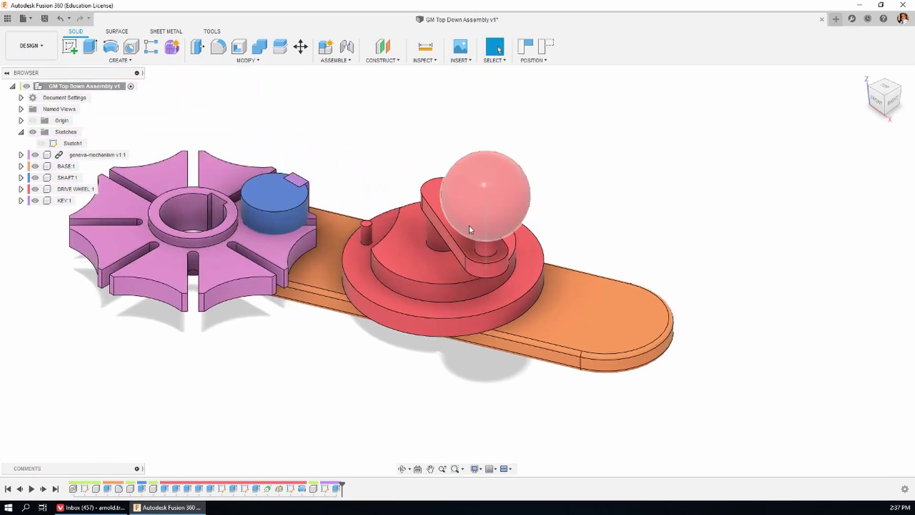
drag(470, 229, 611, 178)
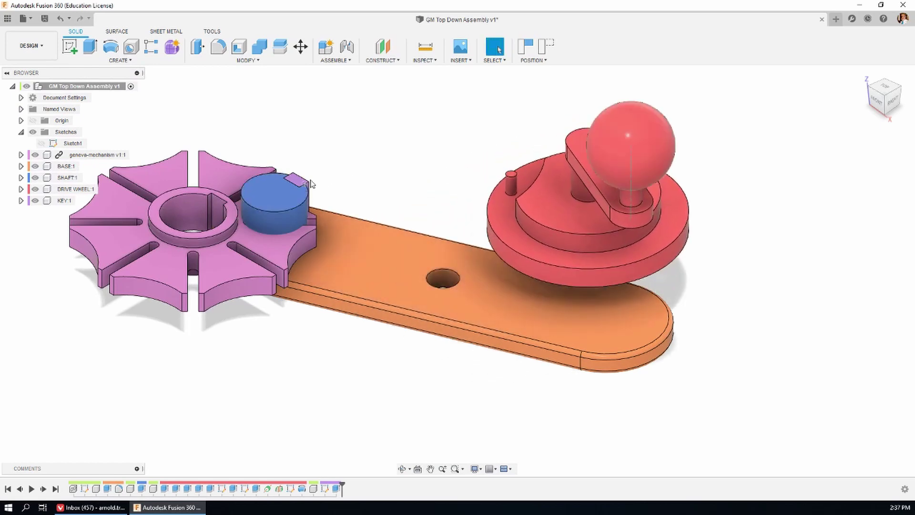
drag(319, 180, 413, 150)
drag(294, 177, 323, 109)
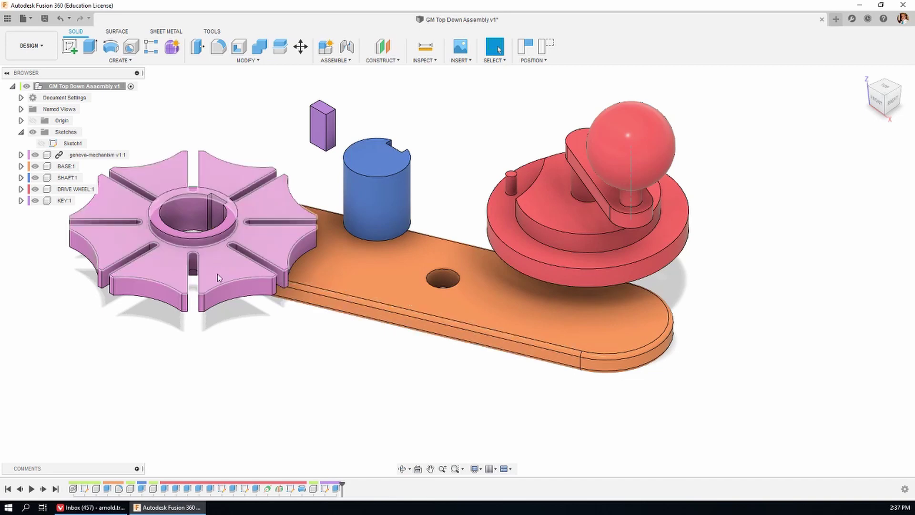
drag(218, 274, 168, 376)
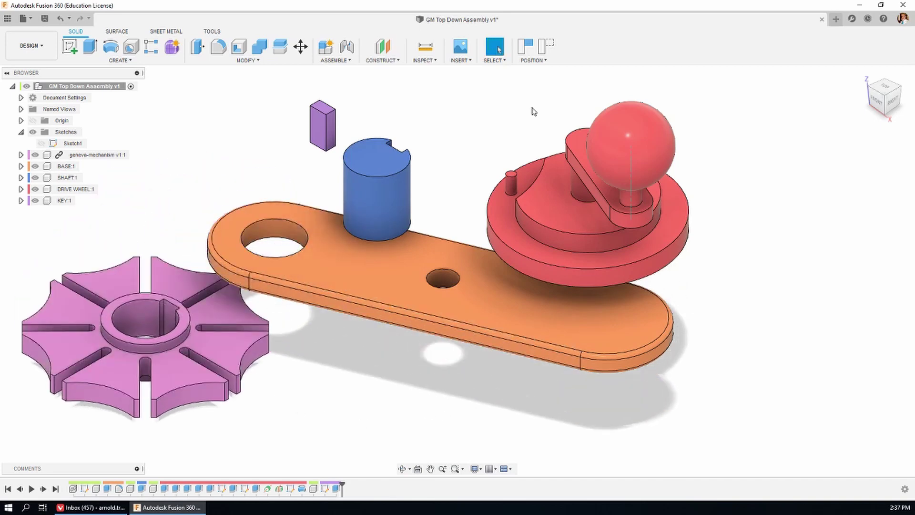
click(546, 48)
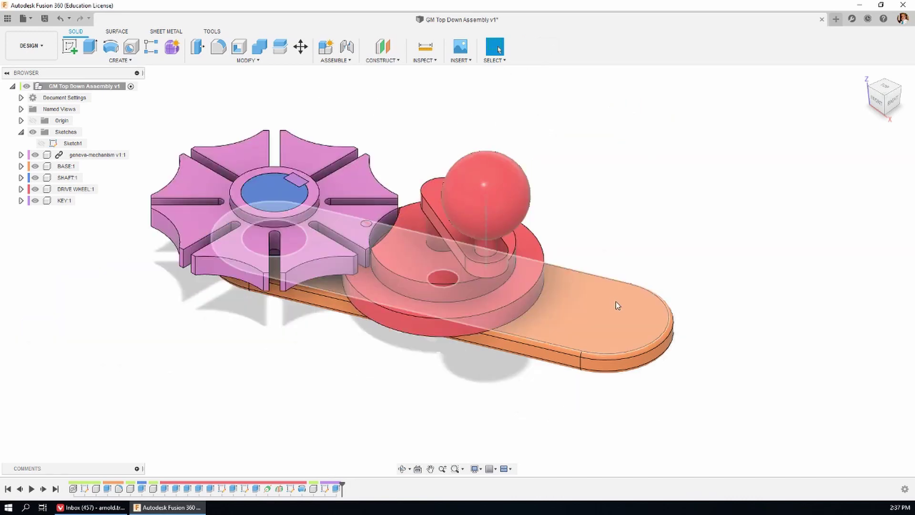
Create a rigid as-built joint between the orange base and the top-level assembly
click(336, 61)
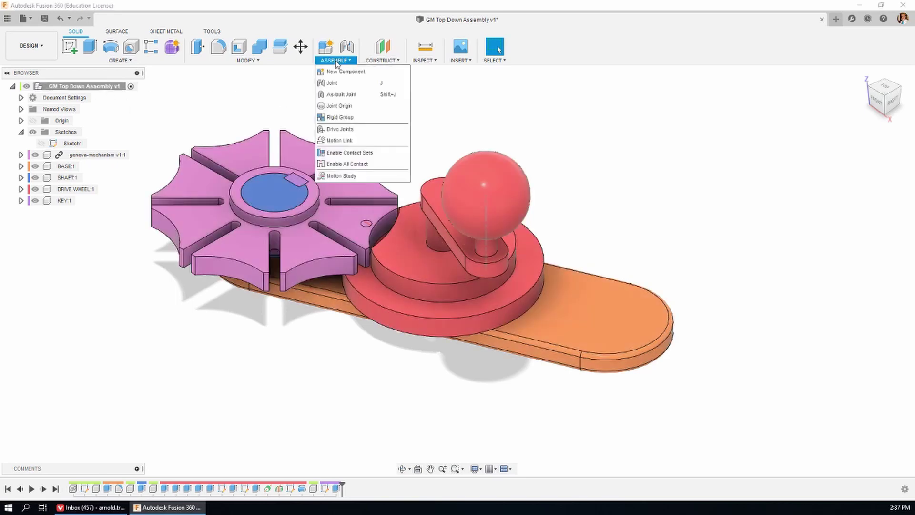
click(343, 94)
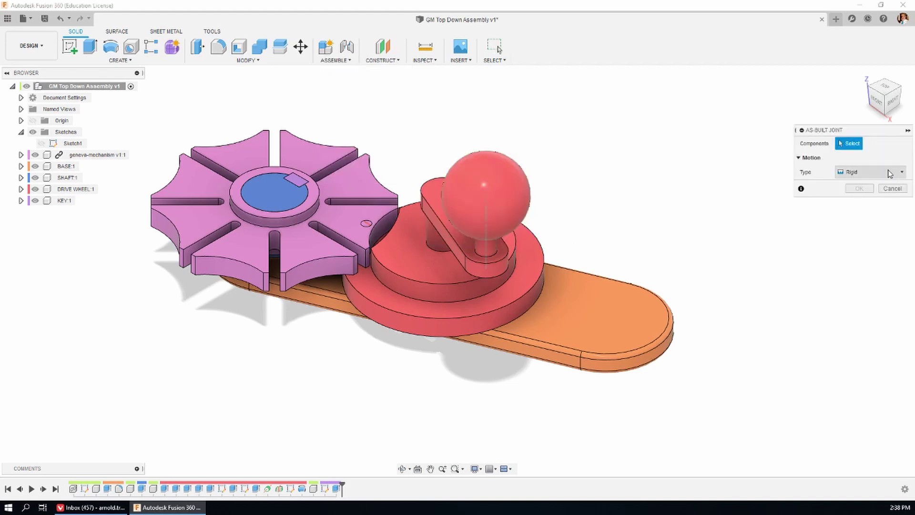
click(604, 315)
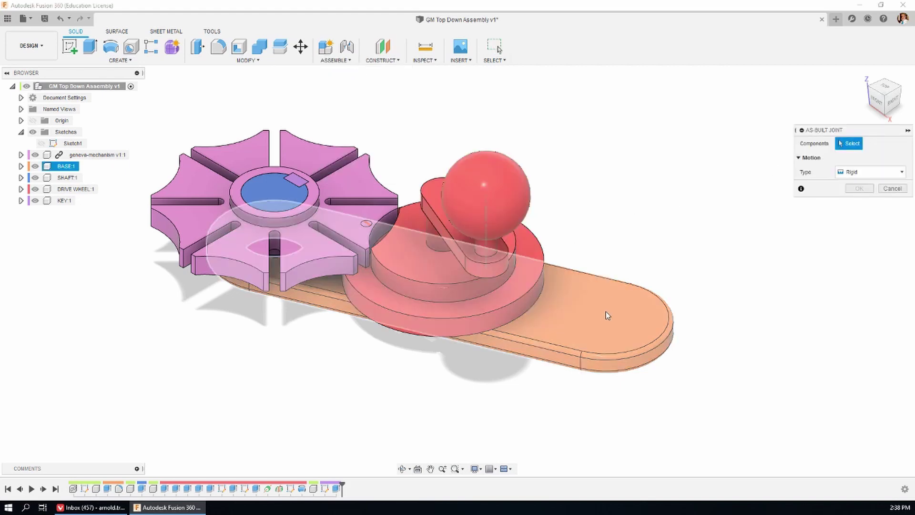
click(615, 309)
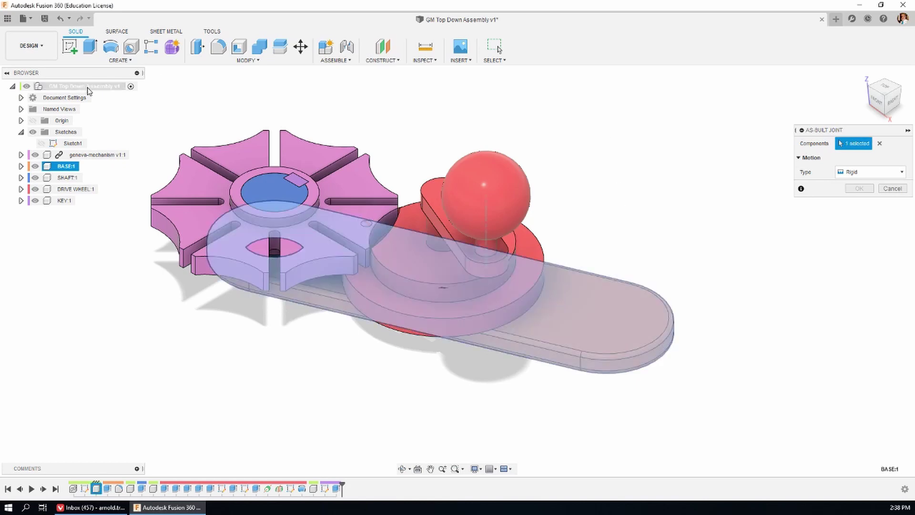
click(86, 86)
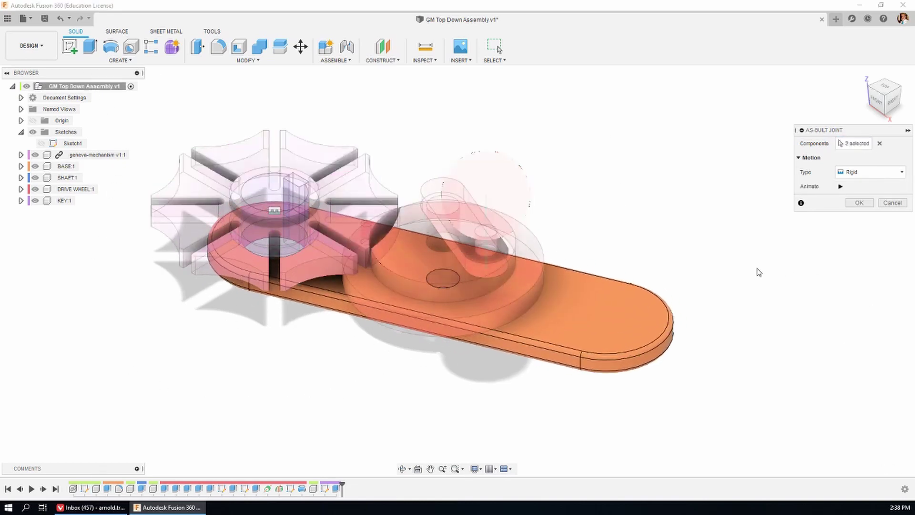
click(840, 186)
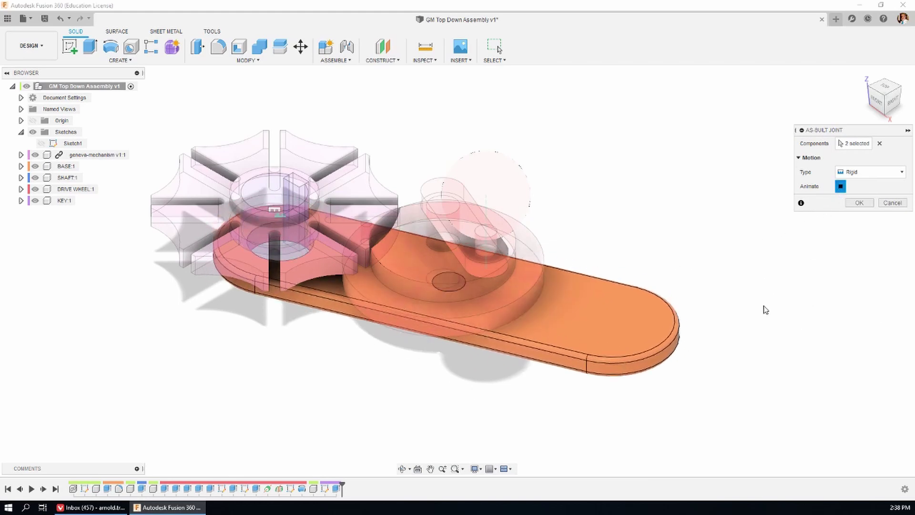
click(840, 186)
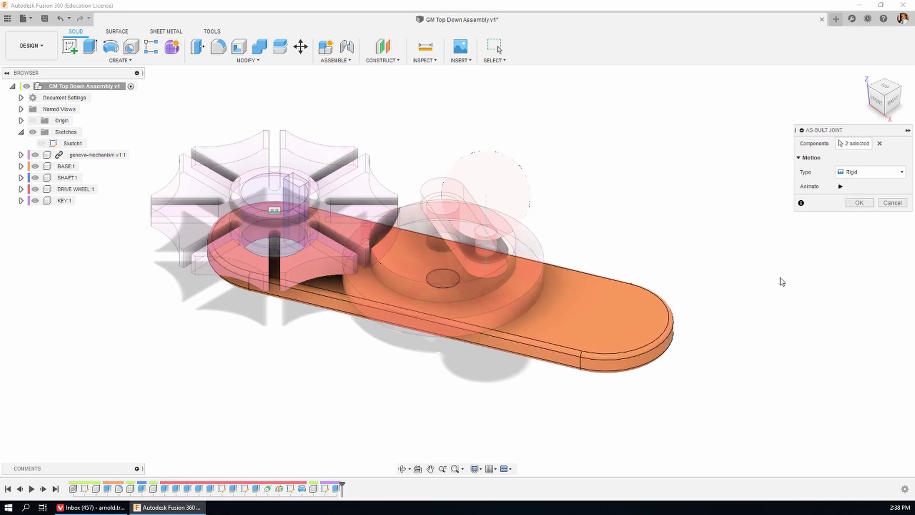
click(856, 203)
Drag the Geneva wheel, drive wheel, shaft and key to test, then revert their positions
drag(364, 184, 196, 164)
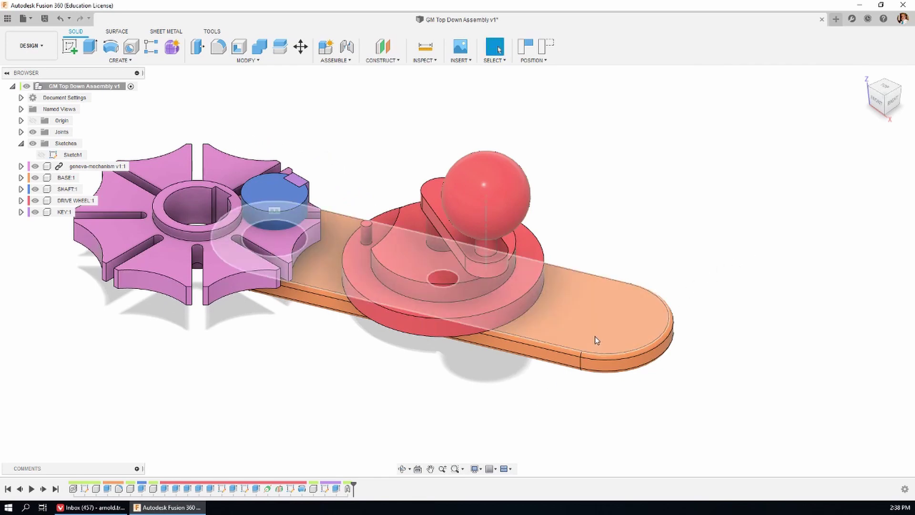
drag(481, 202, 610, 147)
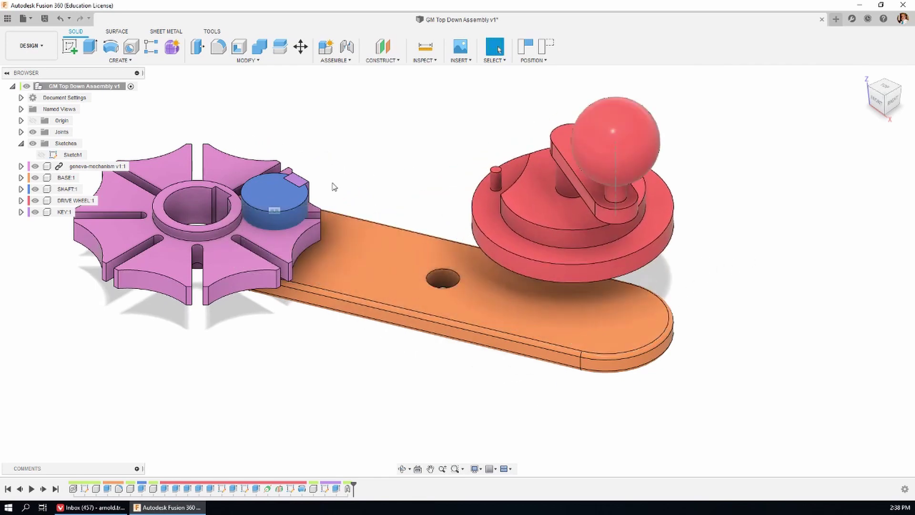
drag(278, 198, 416, 125)
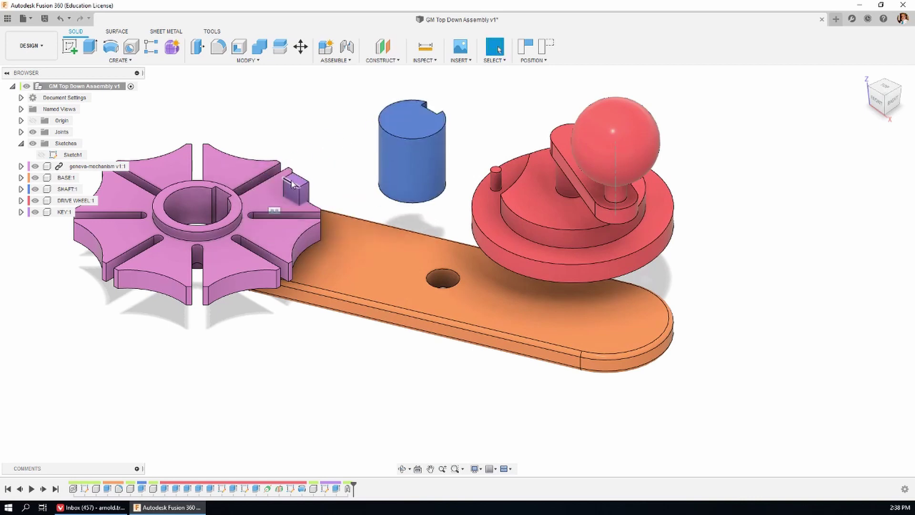
drag(293, 180, 323, 114)
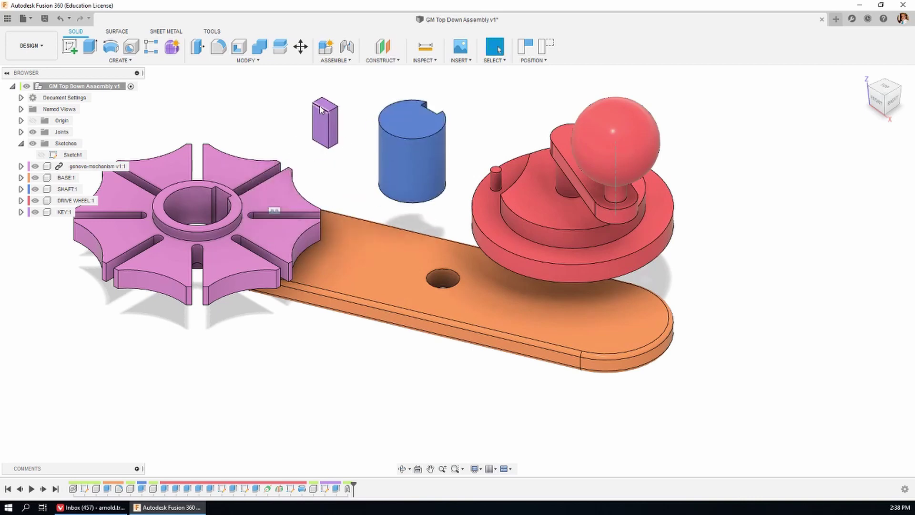
click(547, 47)
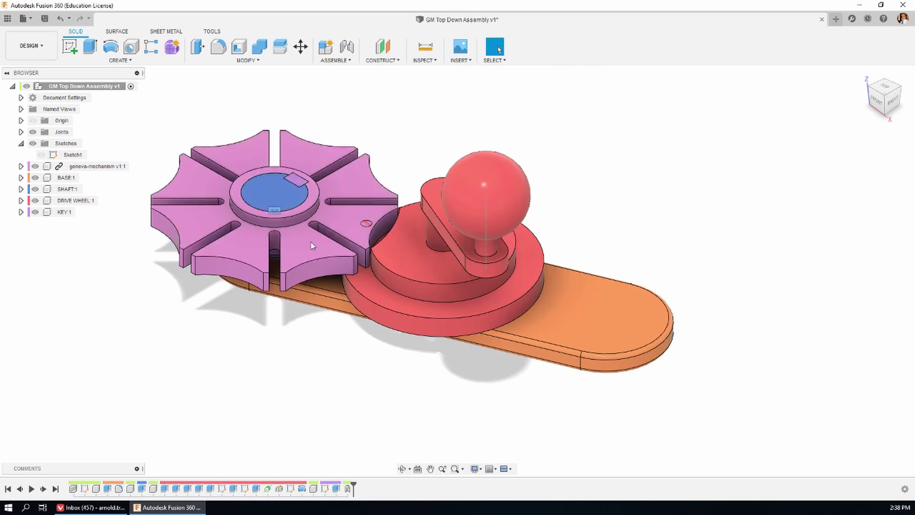
Create a revolute as-built joint between shaft and base, positioned at the base's hole
click(335, 60)
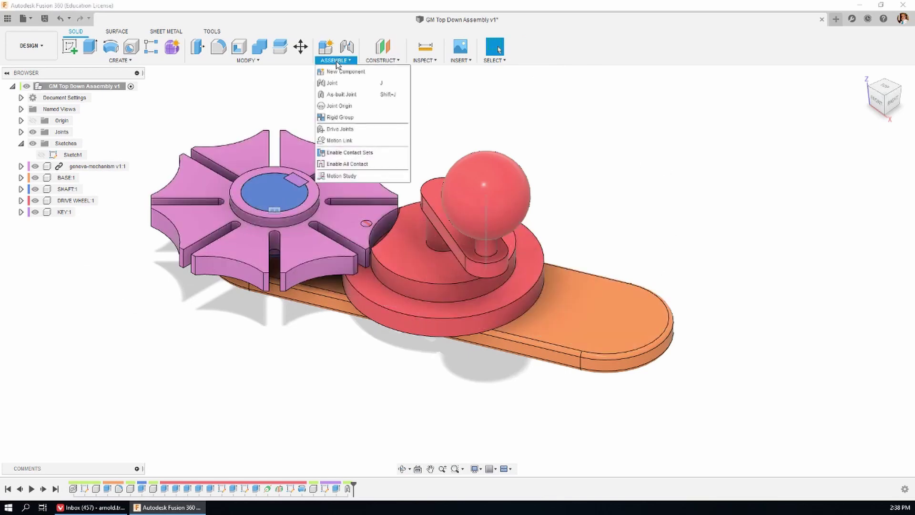
click(342, 95)
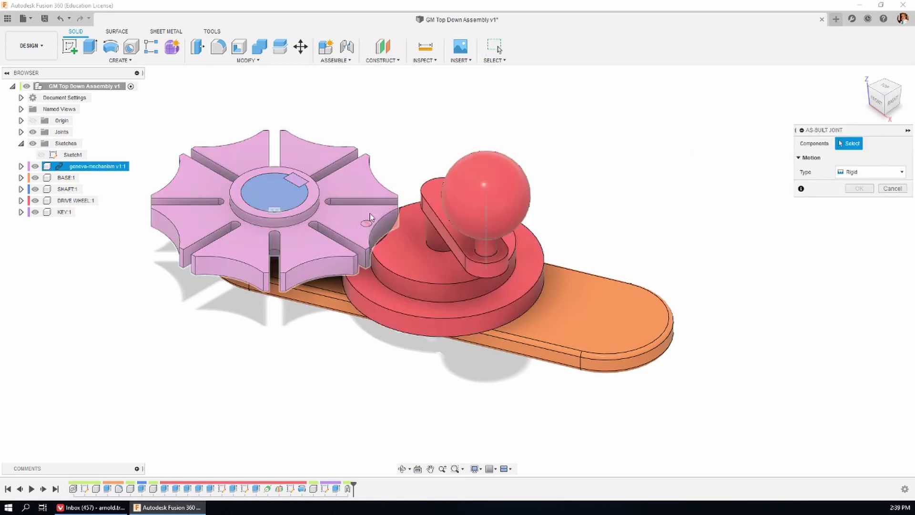
click(271, 189)
click(628, 309)
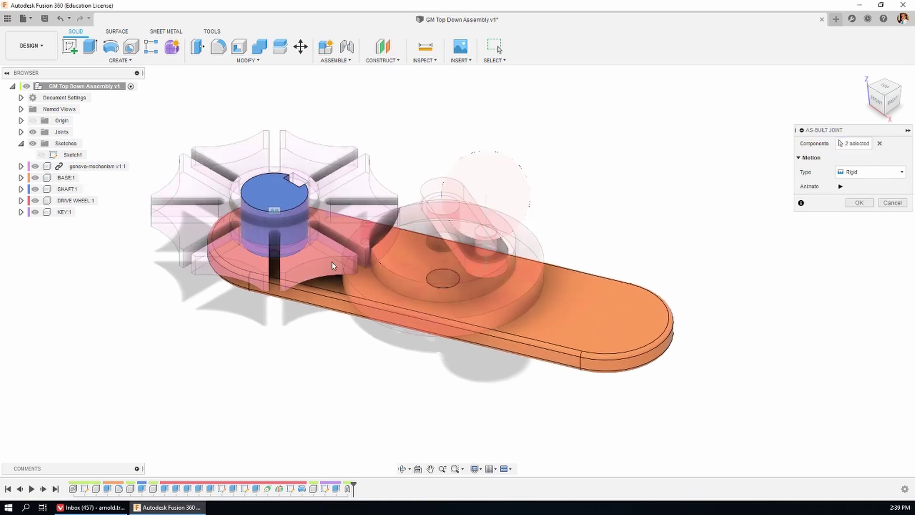
click(857, 172)
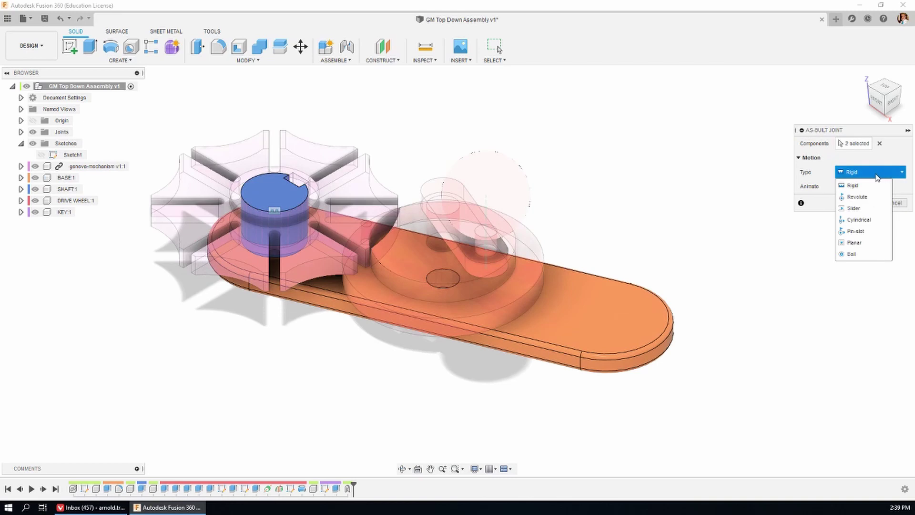
click(855, 197)
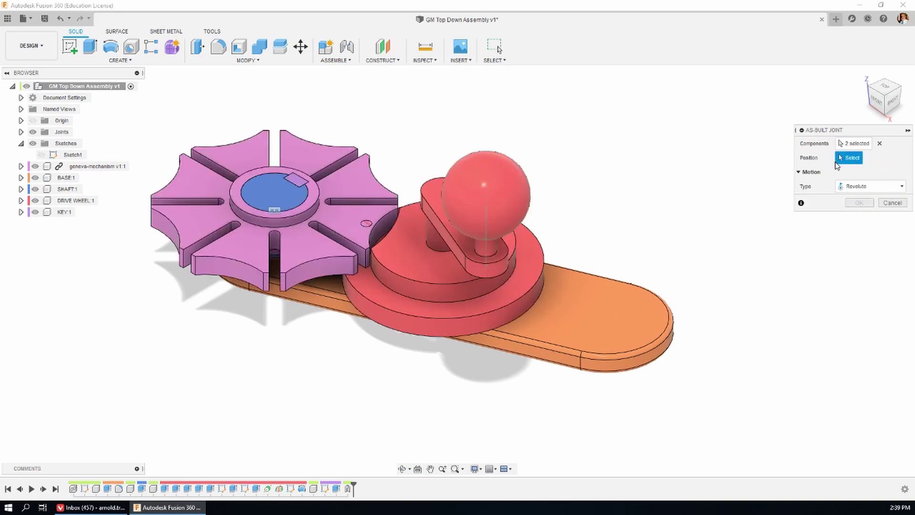
shift+middle_drag(548, 214, 431, 343)
scroll(431, 343, up, 3)
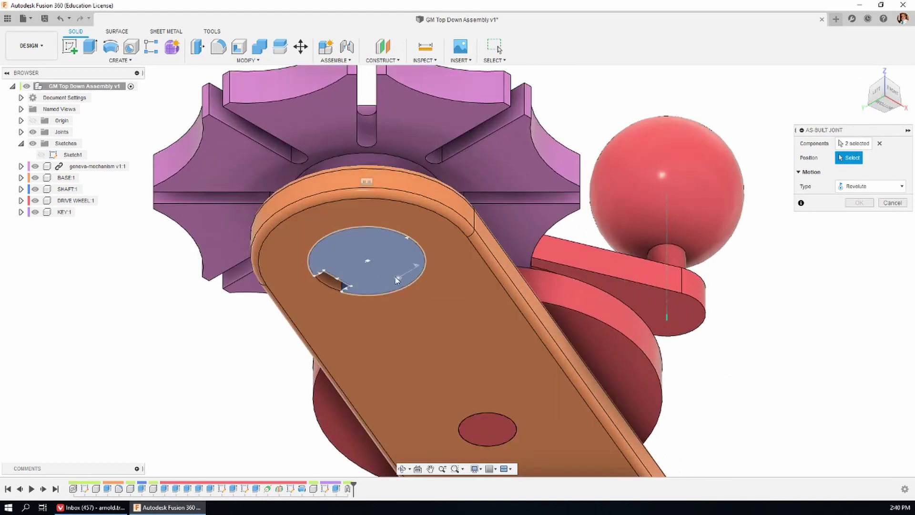
key(ctrl)
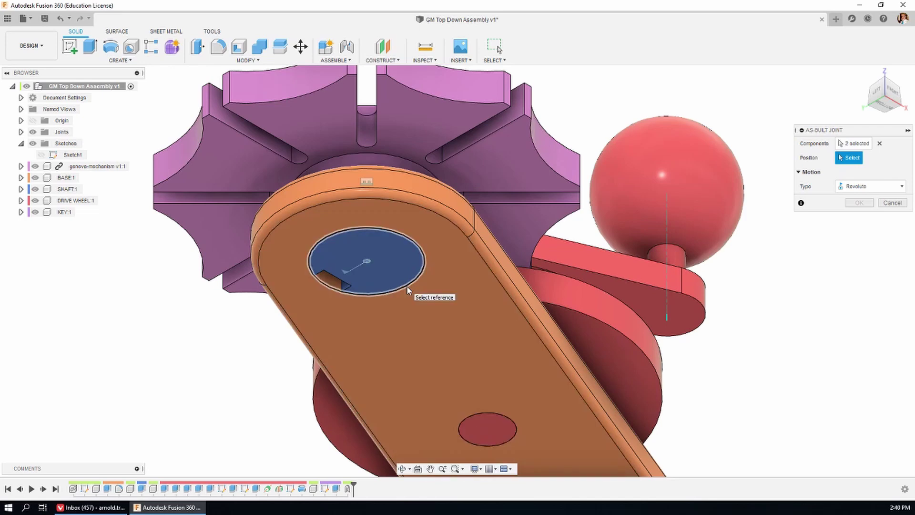
click(407, 287)
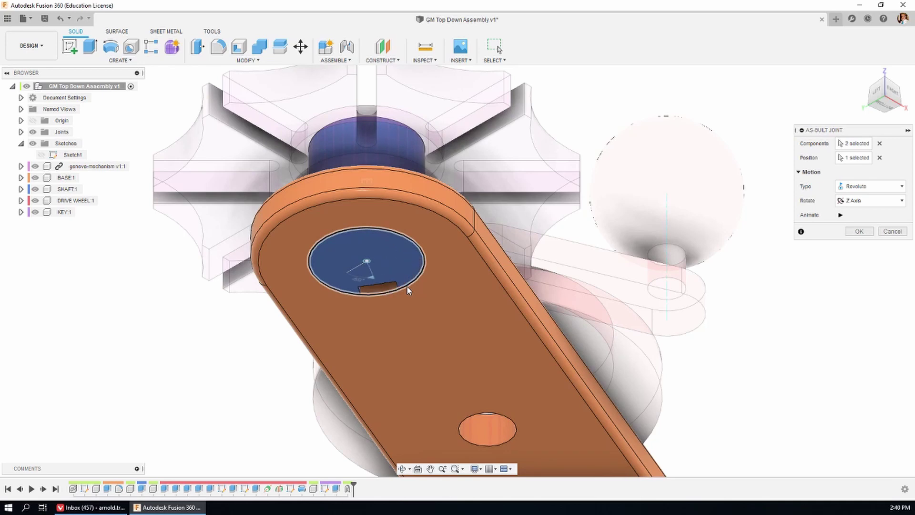
click(860, 232)
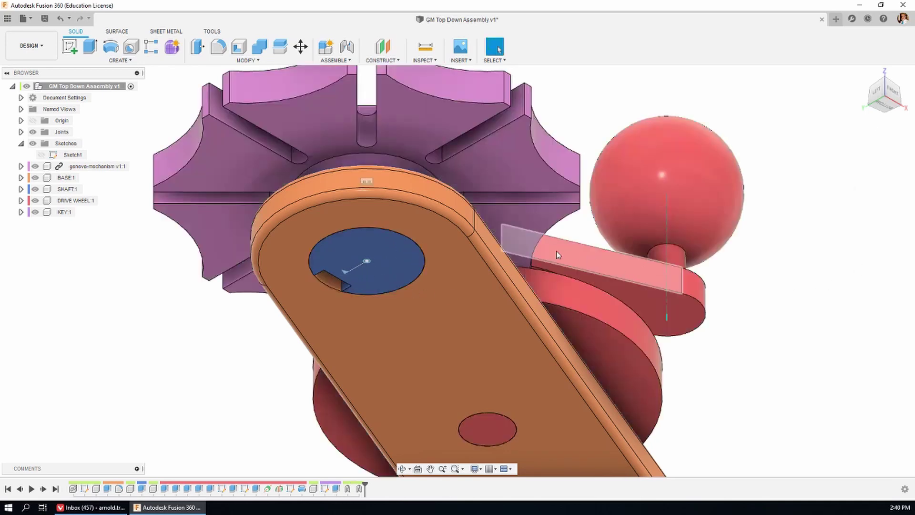
Spin the shaft to test the joint, then revert parts to their assembled positions
click(405, 262)
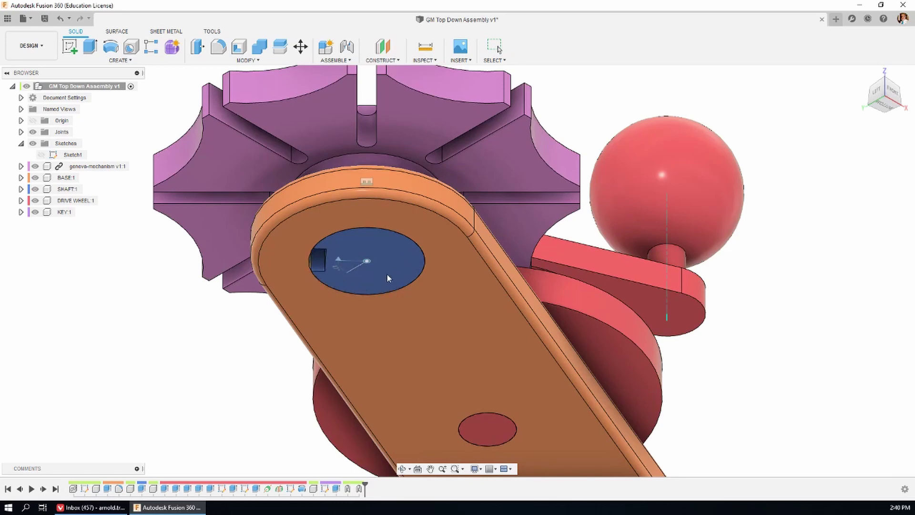
drag(393, 278, 400, 238)
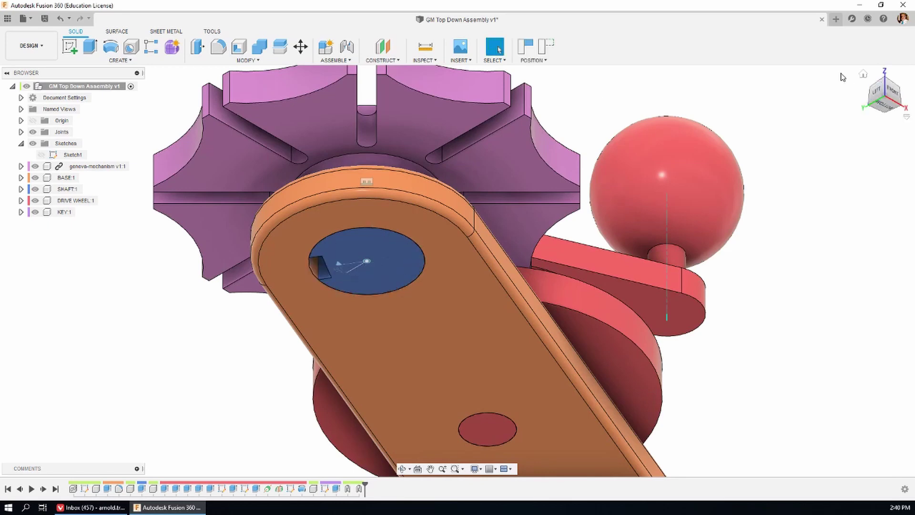
click(863, 76)
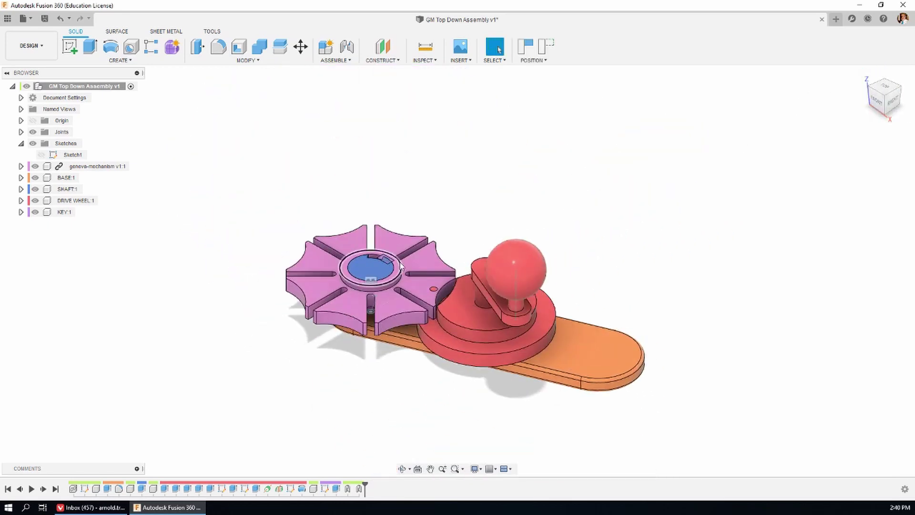
click(546, 51)
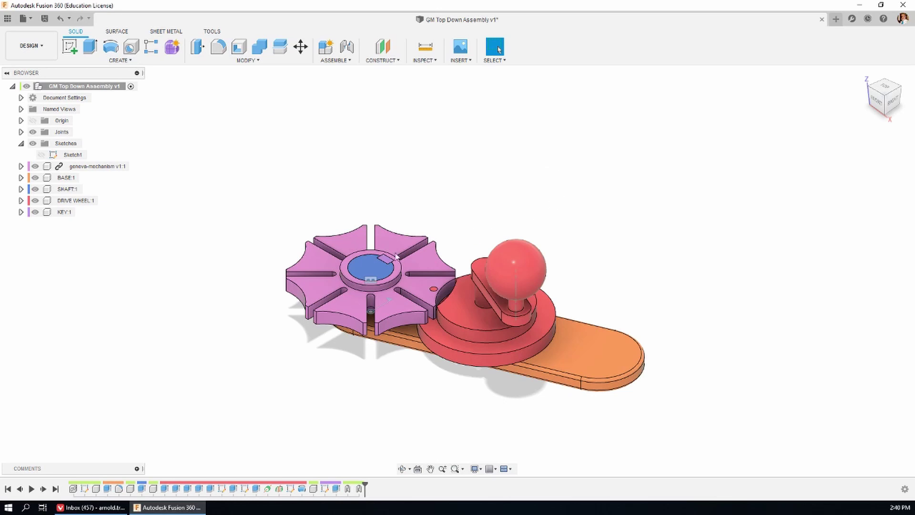
Rigidly join the key to the shaft, then drag the key around to test it
click(341, 63)
click(339, 94)
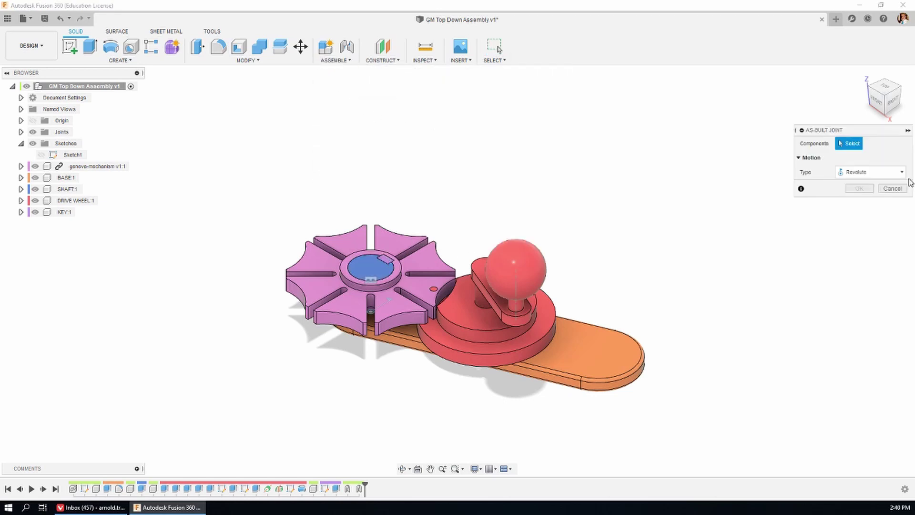
click(902, 172)
click(857, 186)
scroll(457, 239, up, 5)
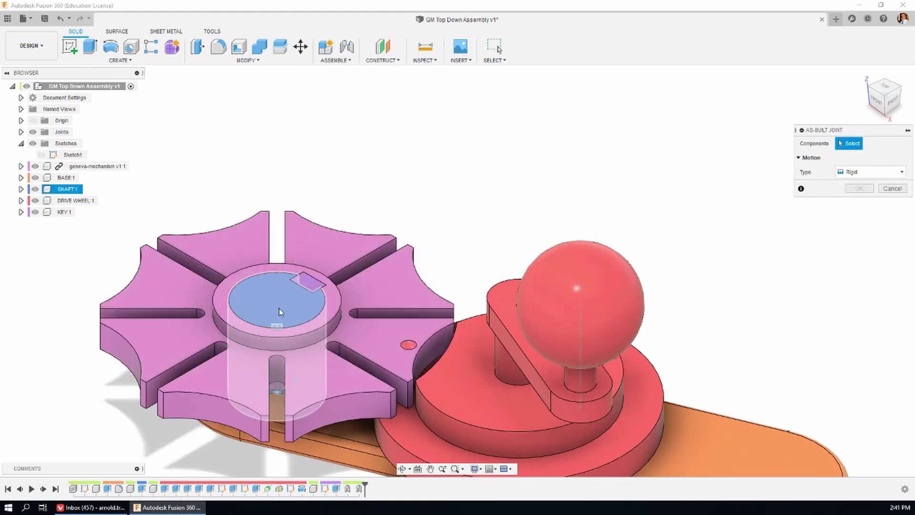
click(278, 308)
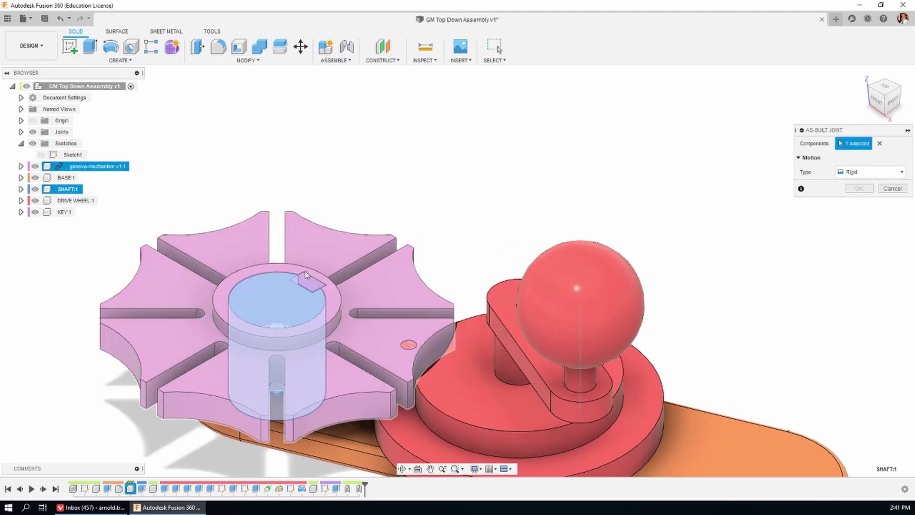
click(309, 284)
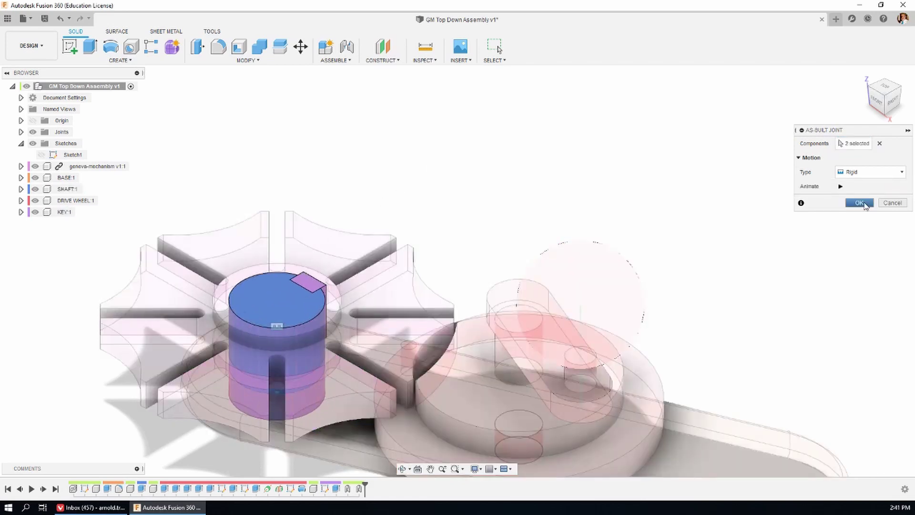
click(863, 205)
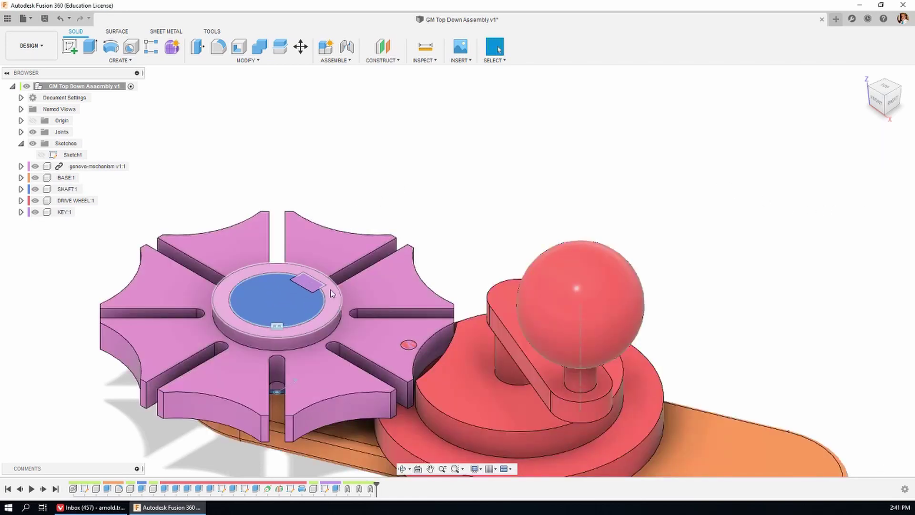
drag(314, 311, 244, 305)
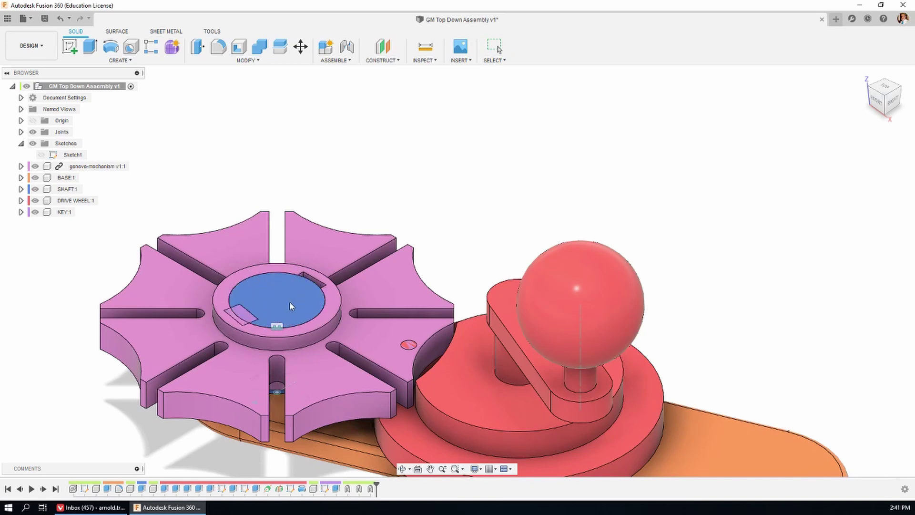
key(Escape)
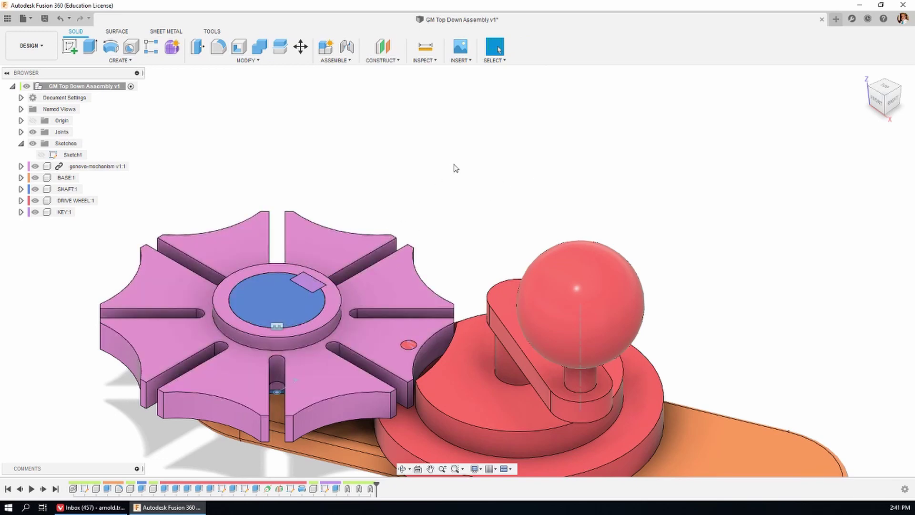
Create a rigid as-built joint between the shaft and the Geneva wheel
click(338, 60)
click(339, 95)
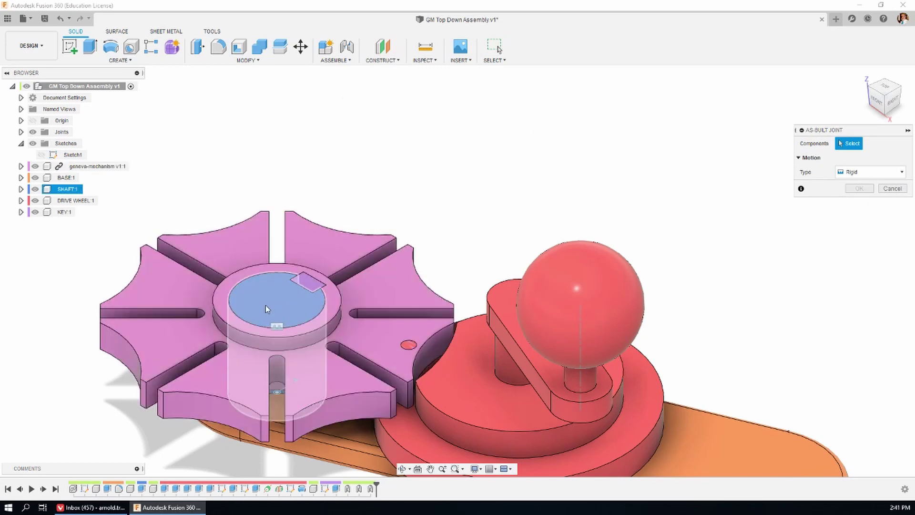
click(265, 305)
click(350, 243)
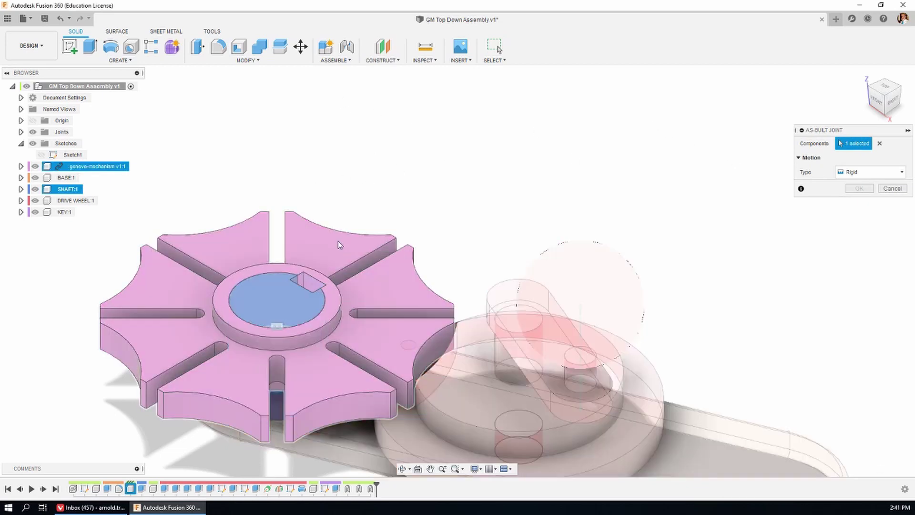
key(Return)
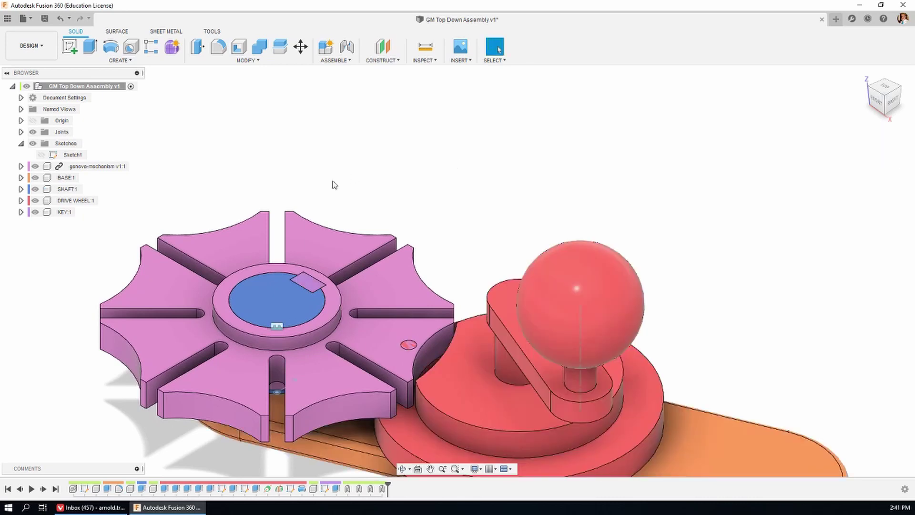
Spin the Geneva wheel to test, revert its position, and orbit to view underneath
drag(186, 253, 390, 362)
click(549, 49)
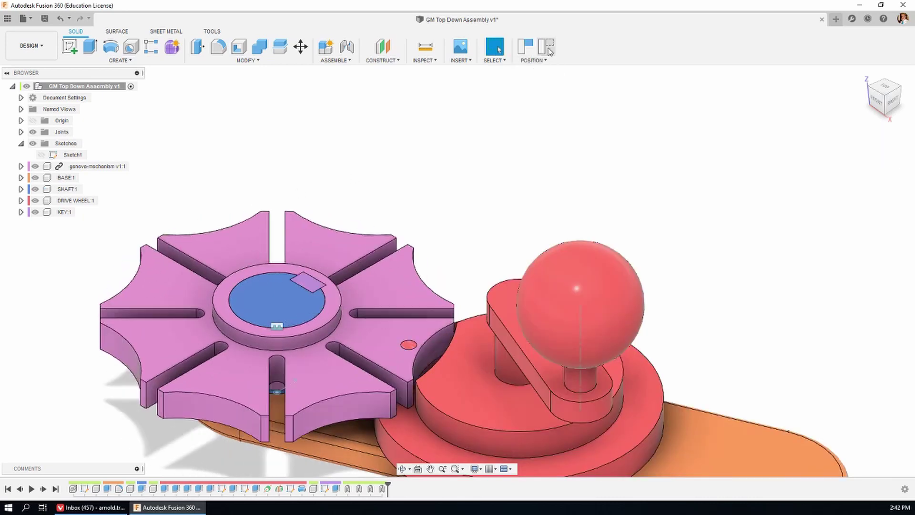
scroll(331, 109, down, 3)
scroll(572, 469, up, 4)
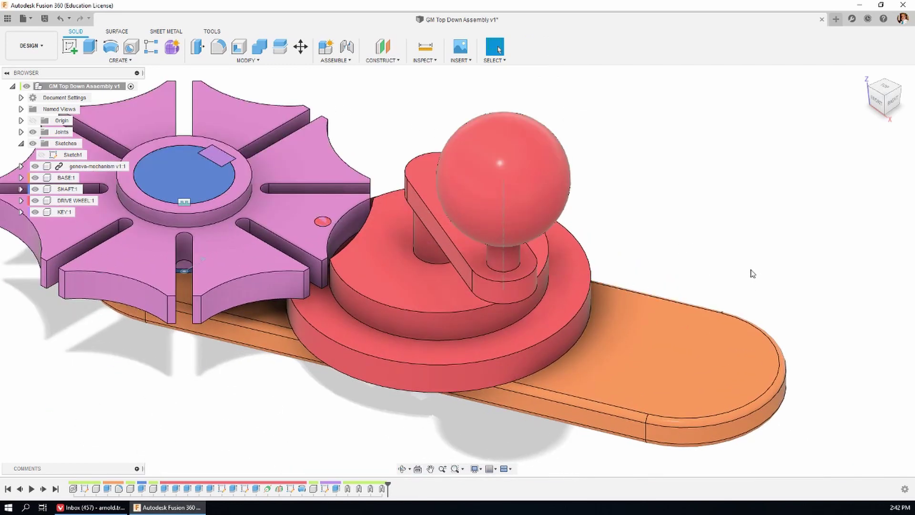
shift+middle_drag(751, 262, 822, 175)
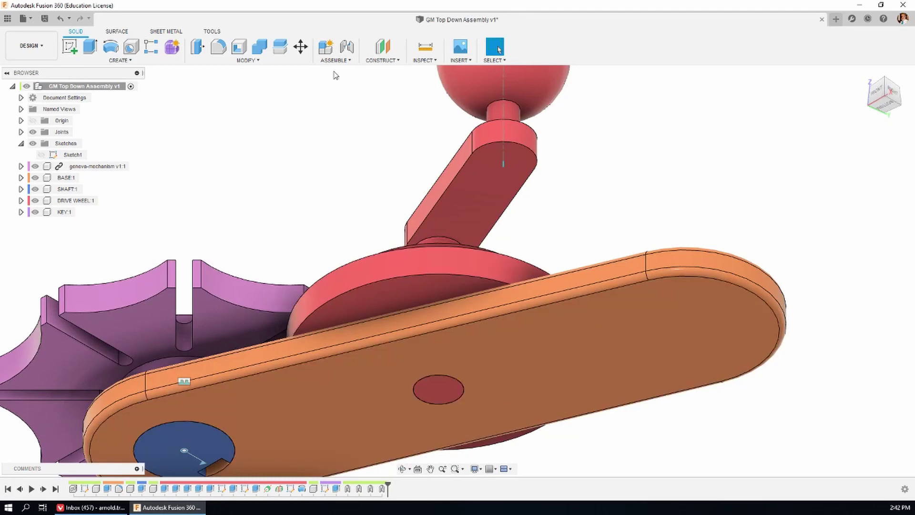
Set up a revolute as-built joint between the drive wheel and the orange base
click(335, 61)
click(341, 93)
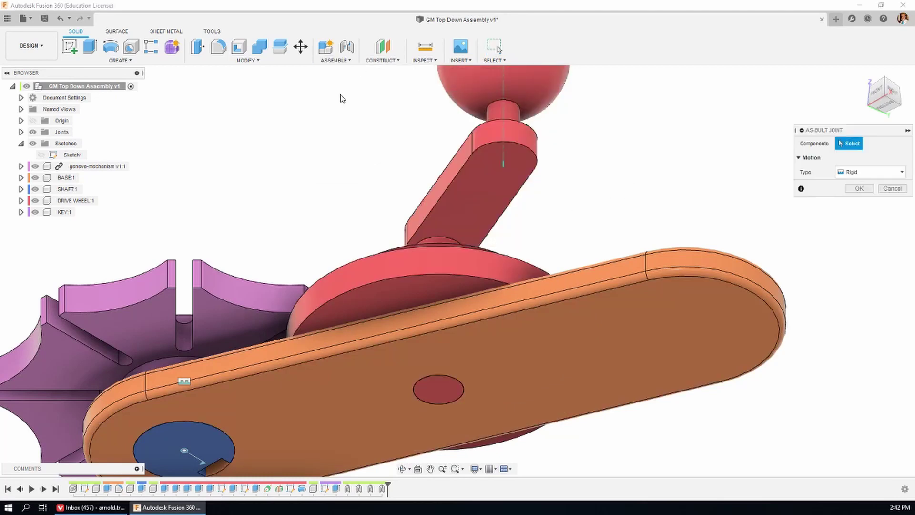
click(876, 172)
click(860, 198)
click(502, 174)
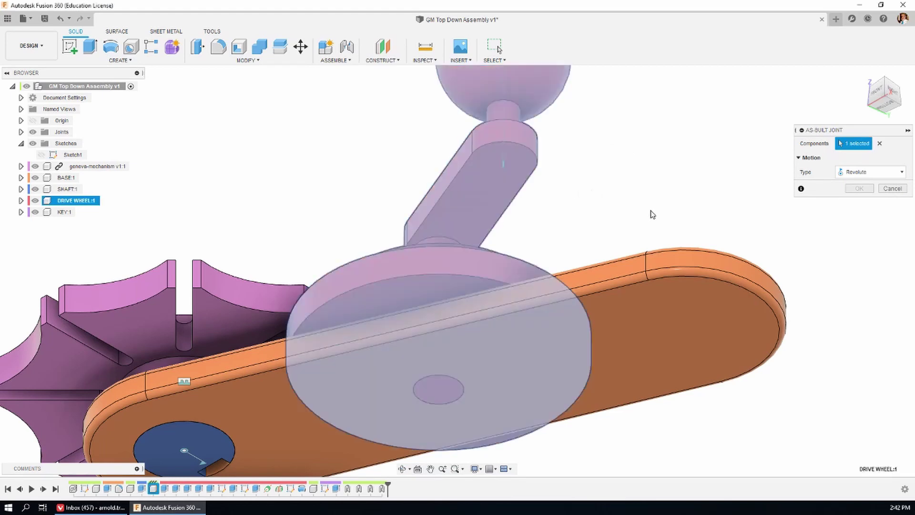
click(708, 302)
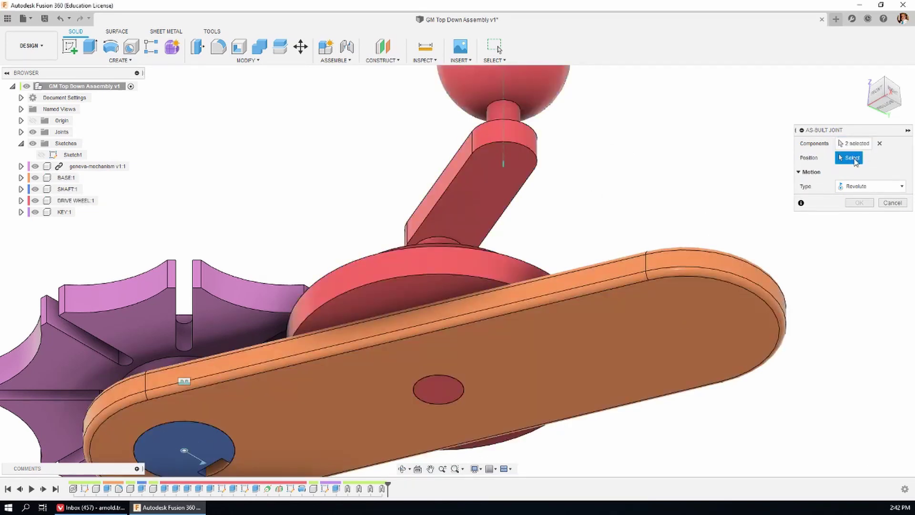
Position the joint at the base's centre hole, preview the spin, and confirm it
scroll(481, 409, up, 5)
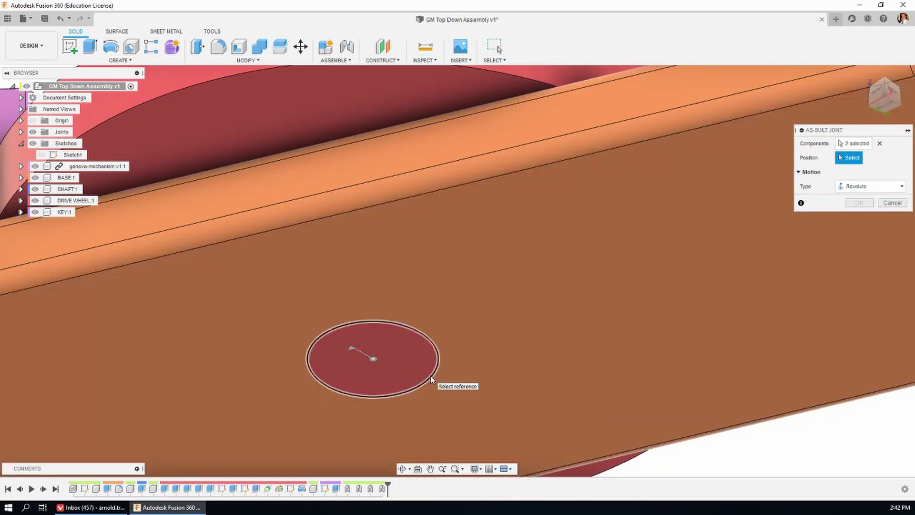
click(430, 377)
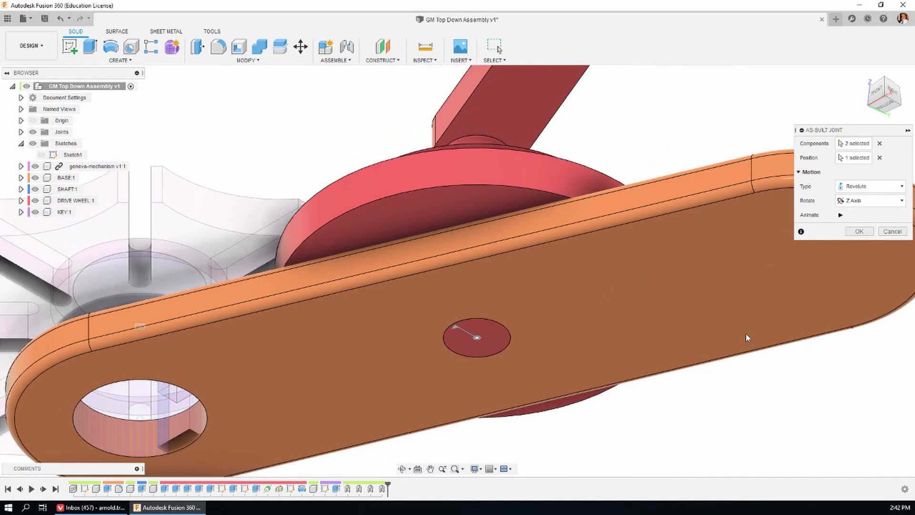
scroll(746, 342, down, 3)
click(840, 214)
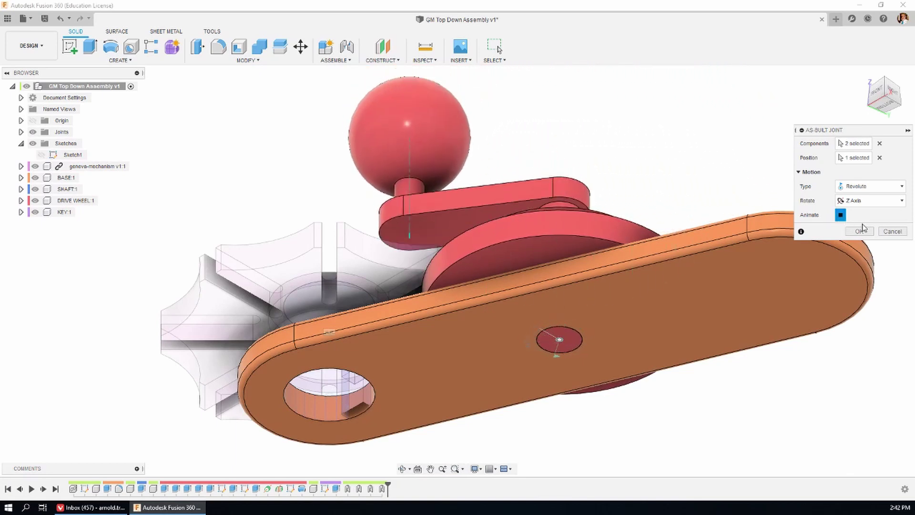
click(859, 231)
click(863, 75)
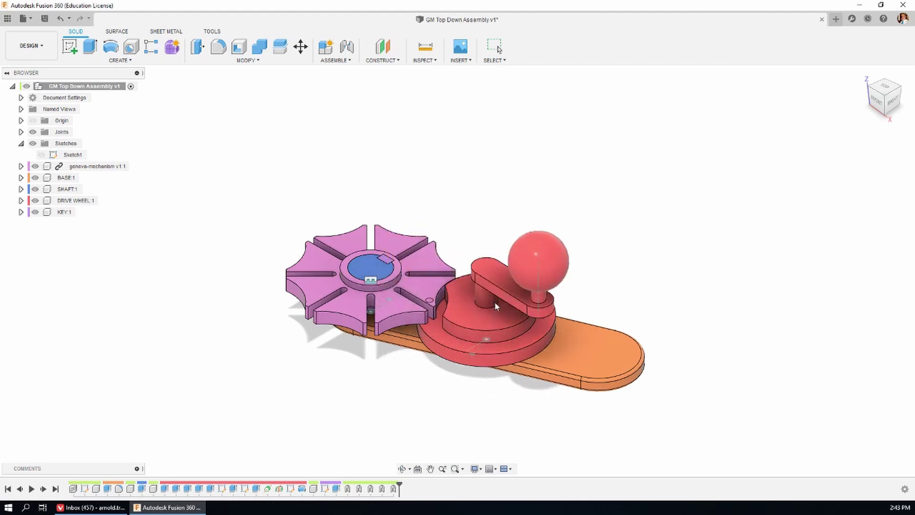
Test-turn the crank, revert its position, and enable contact sets for the assembly
click(559, 320)
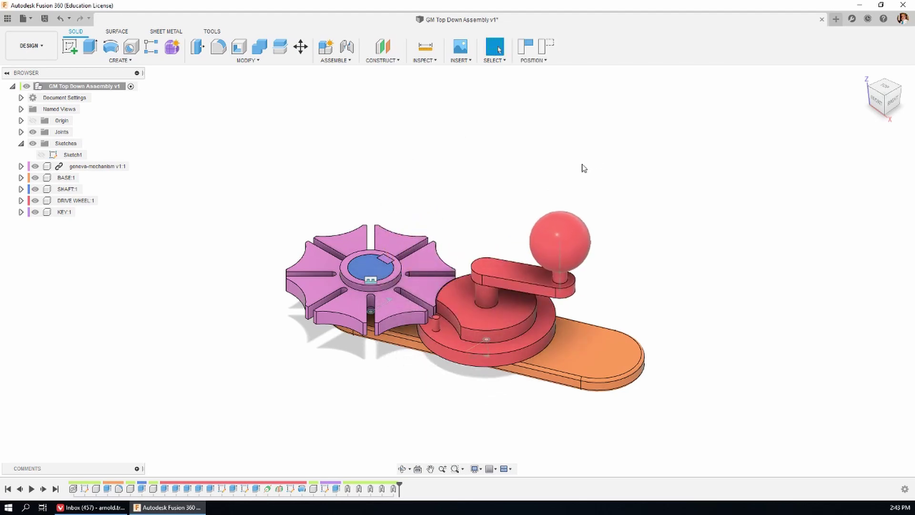
click(546, 47)
click(335, 60)
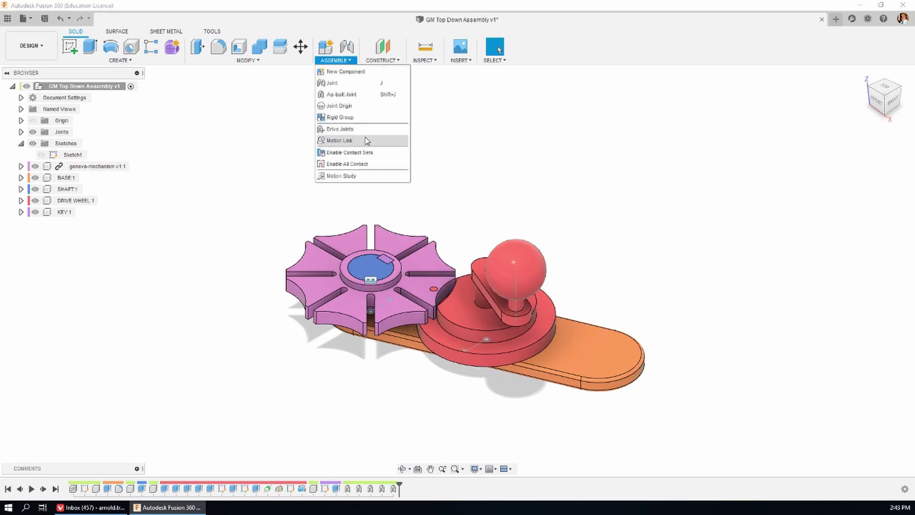
click(353, 153)
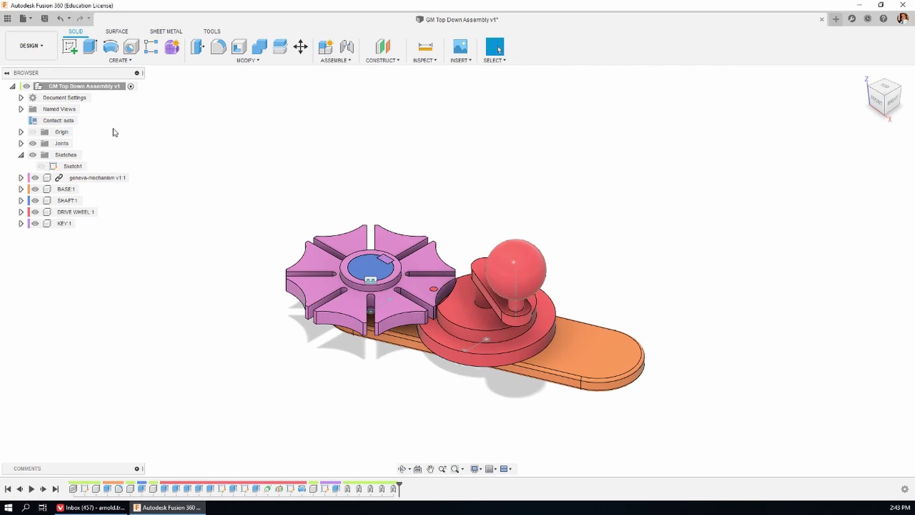
Create a contact set between geneva-mechanism and DRIVE WHEEL, then drag the crank to the upper right
click(336, 60)
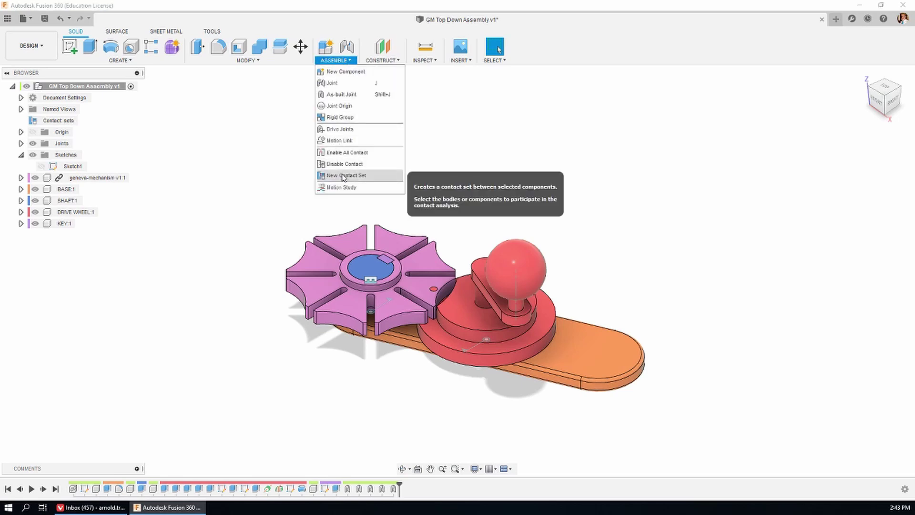
click(343, 175)
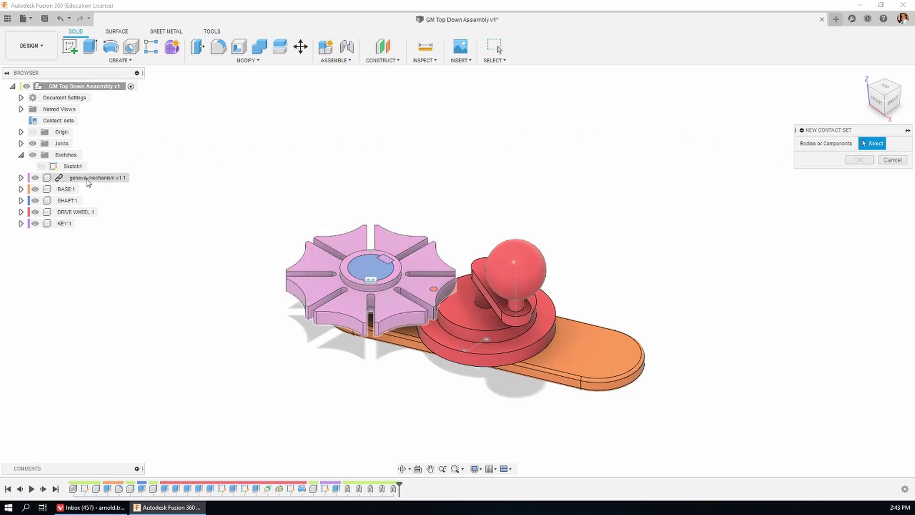
click(114, 179)
click(78, 214)
click(859, 159)
drag(438, 290, 619, 280)
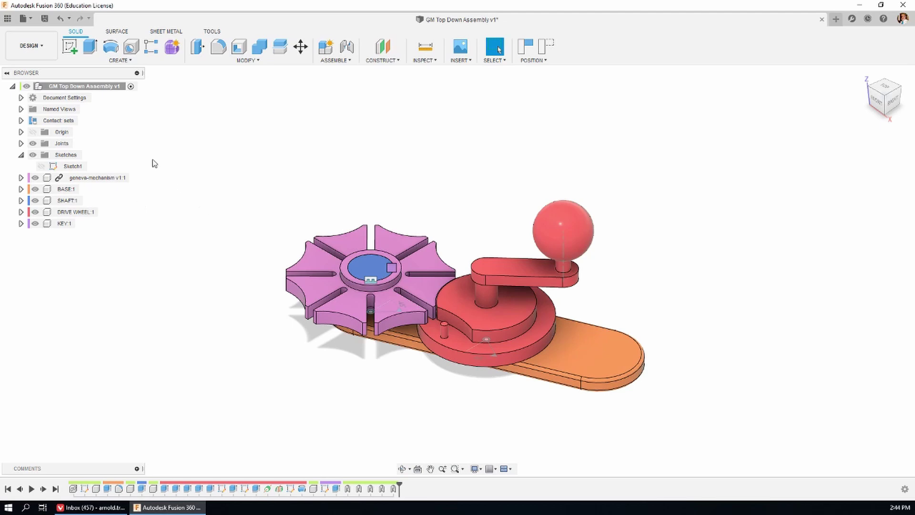
Animate the model from the Rev5 joint so the crank spins and indexes the Geneva wheel
click(21, 154)
click(21, 144)
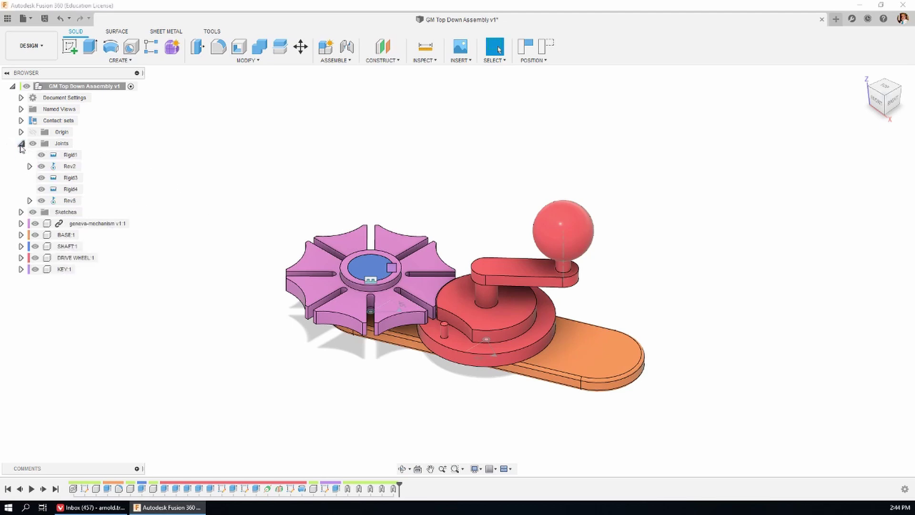
click(67, 167)
click(68, 202)
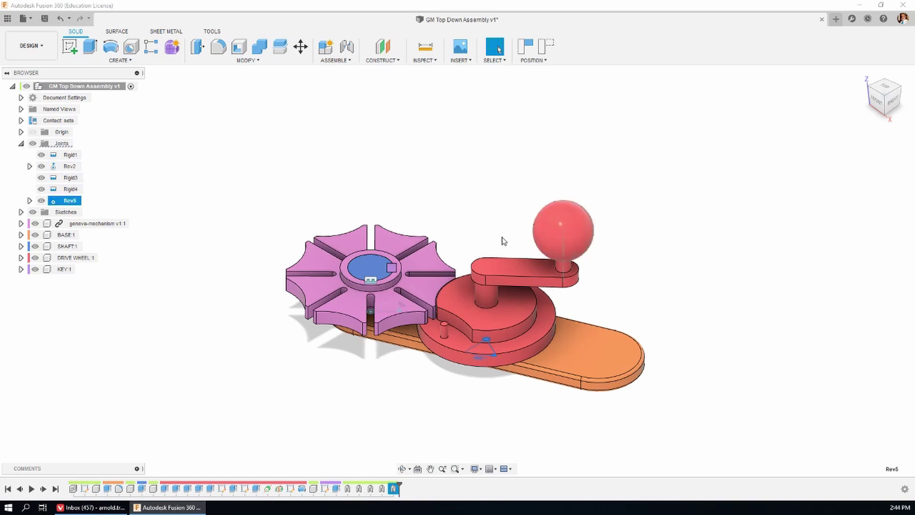
right_click(69, 206)
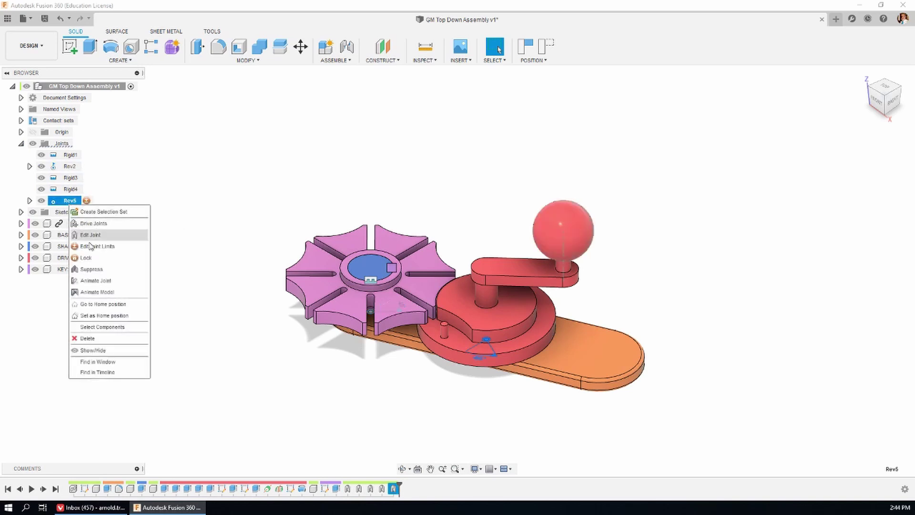
click(98, 292)
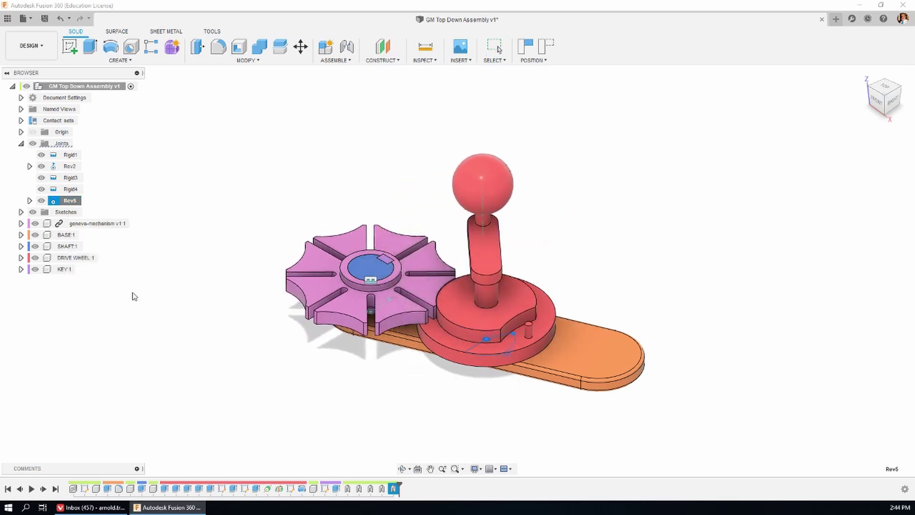
scroll(424, 439, up, 3)
scroll(428, 441, up, 1)
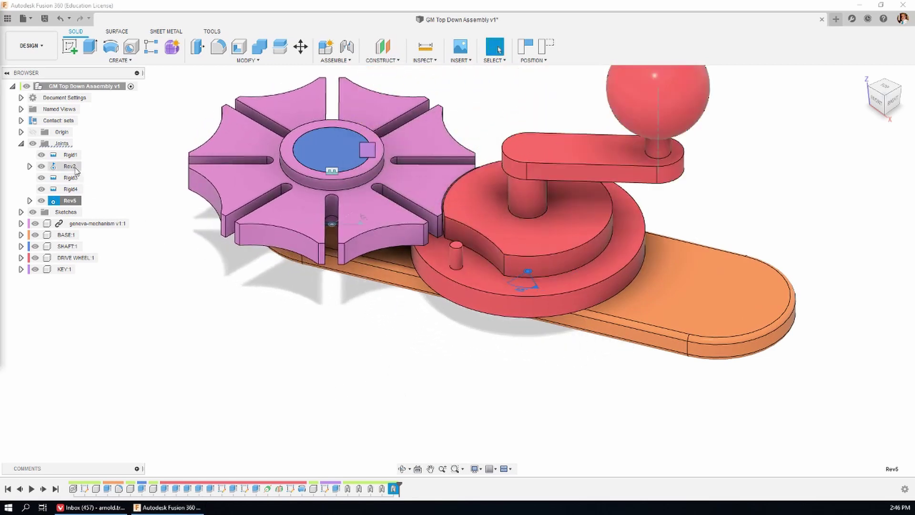
Rename the geneva-mechanism file to 'INDEXING WHEEL' and reopen the file list to confirm it
click(21, 144)
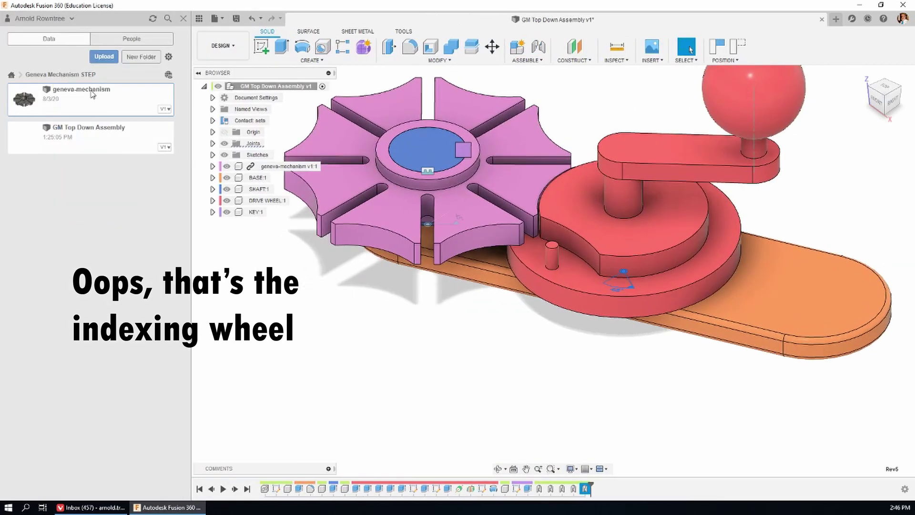
right_click(91, 90)
click(111, 152)
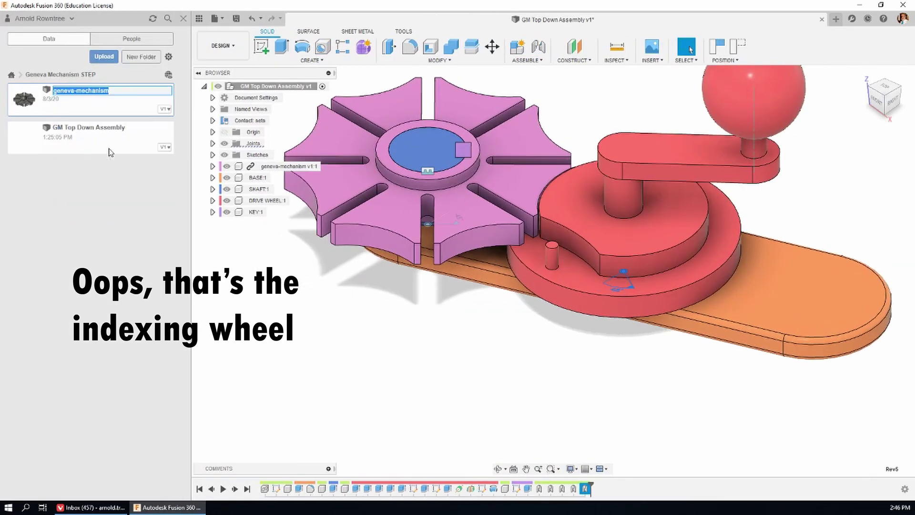
text(INDEXING WHEEL)
key(Return)
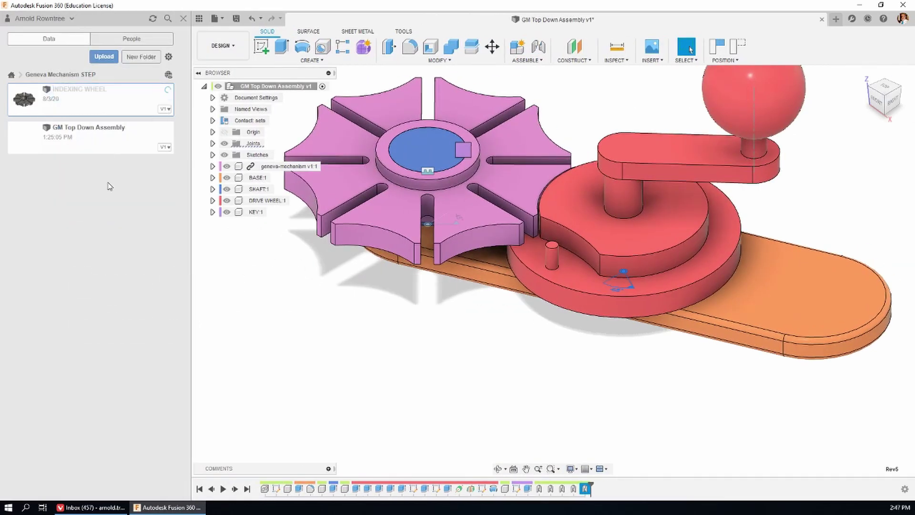
click(205, 255)
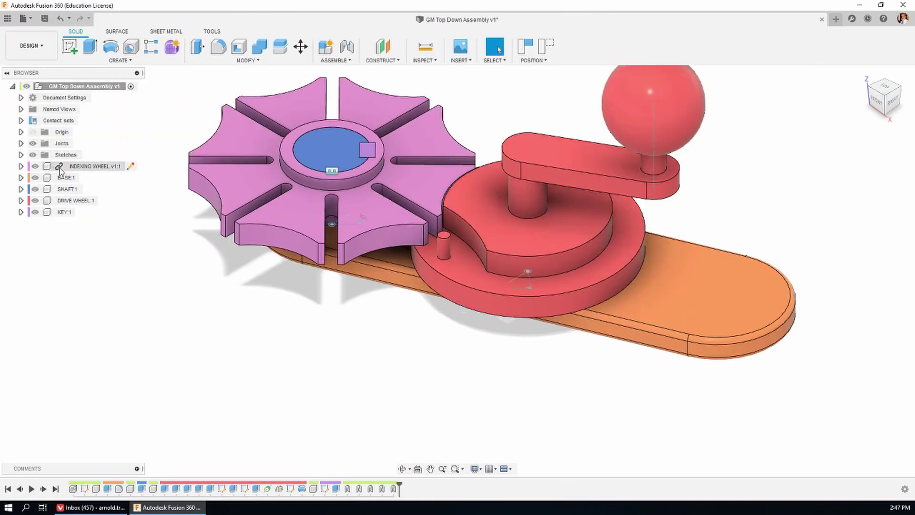
click(7, 18)
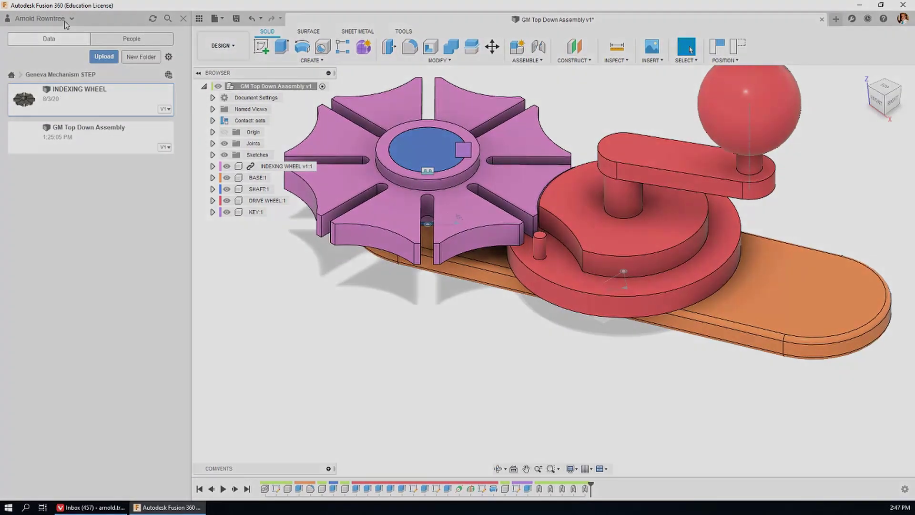